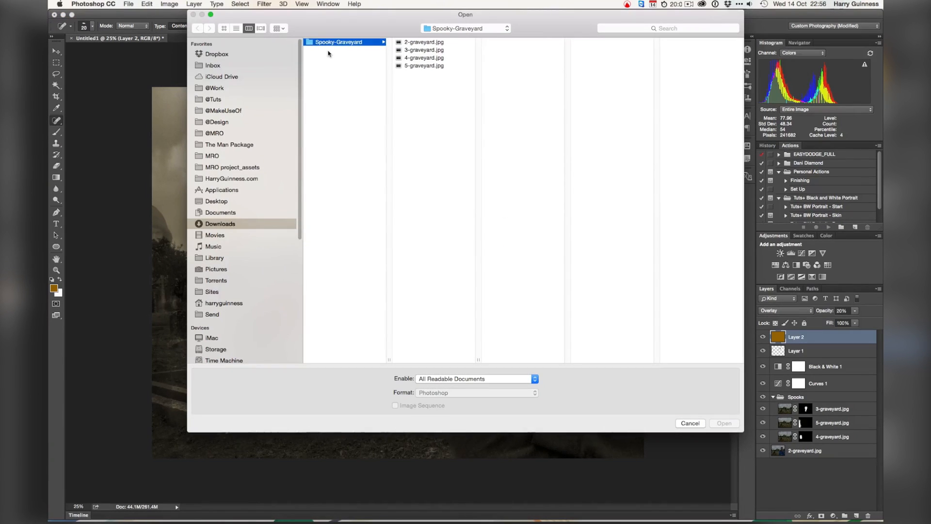
Load 2-graveyard.jpg through 5-graveyard.jpg from the Spooky-Graveyard folder as layers, with automatic alignment of the source images enabled
click(427, 43)
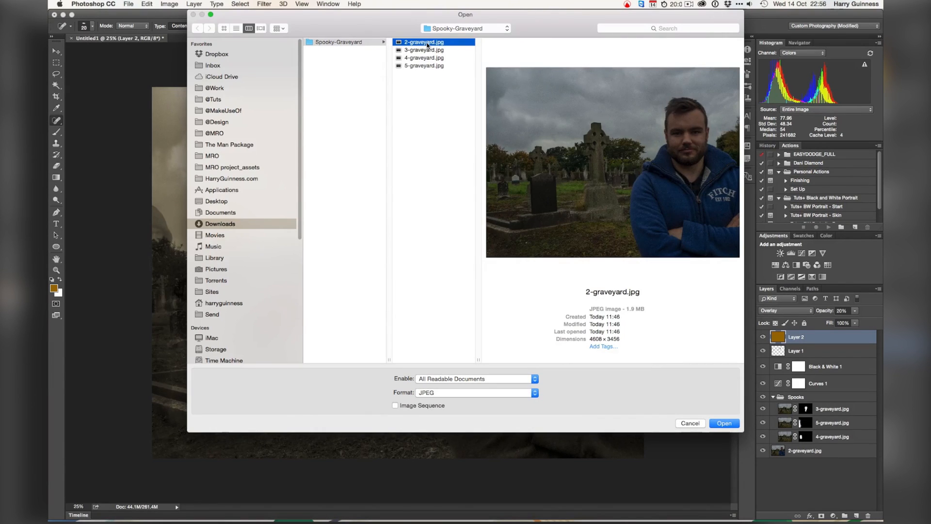
key(shift+Down)
key(shift+Down)
key(shift+Down)
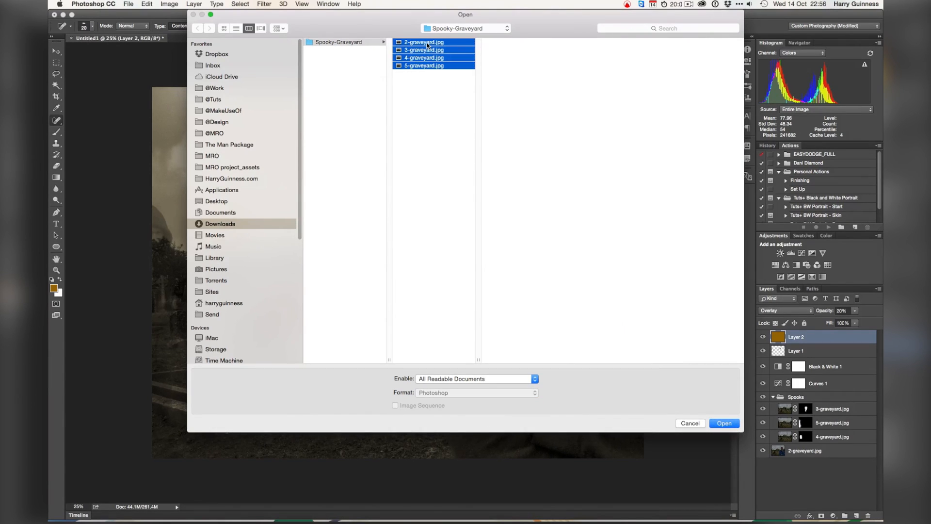
click(724, 422)
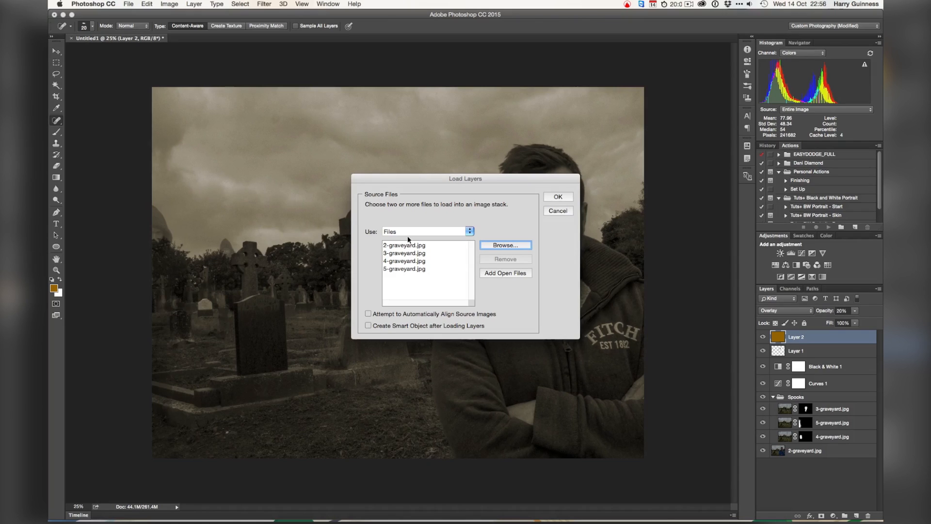
click(396, 316)
click(559, 197)
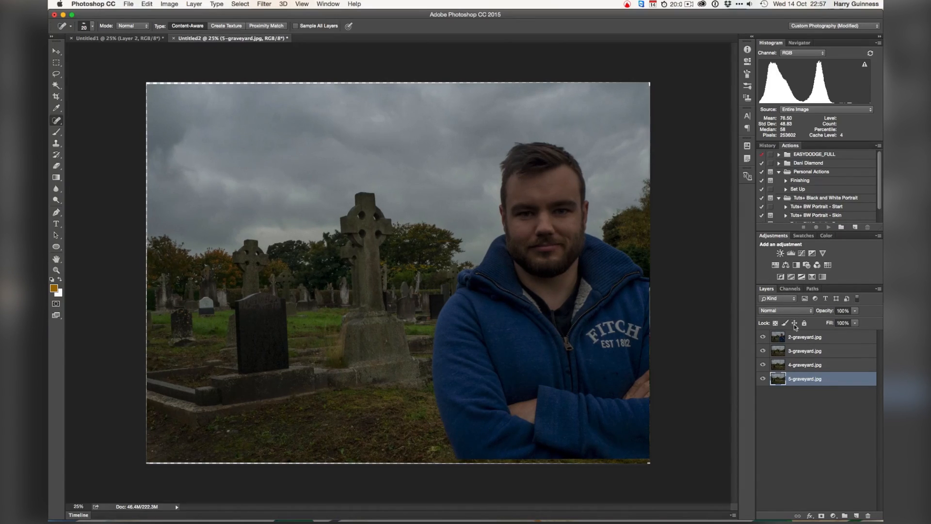
Compare the 2-graveyard.jpg layer with the image beneath it, and move that layer to the bottom of the stack
click(764, 337)
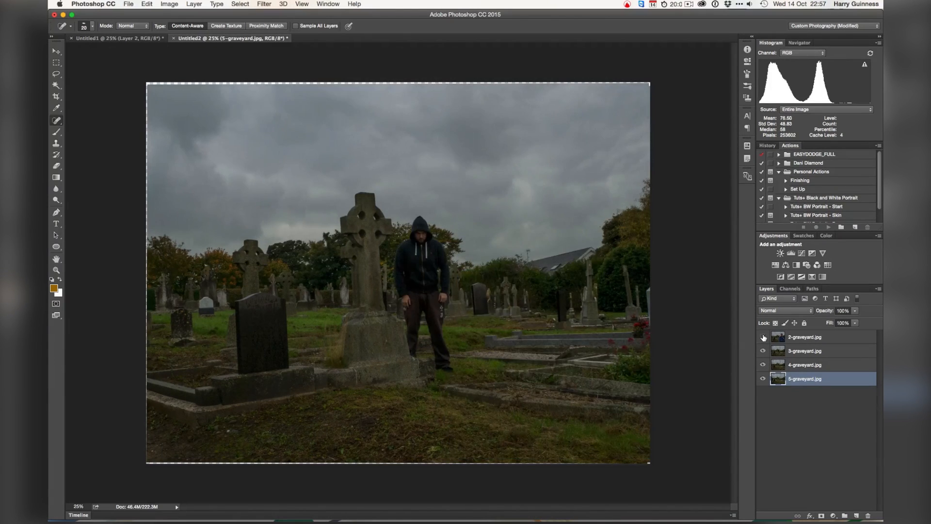
click(764, 336)
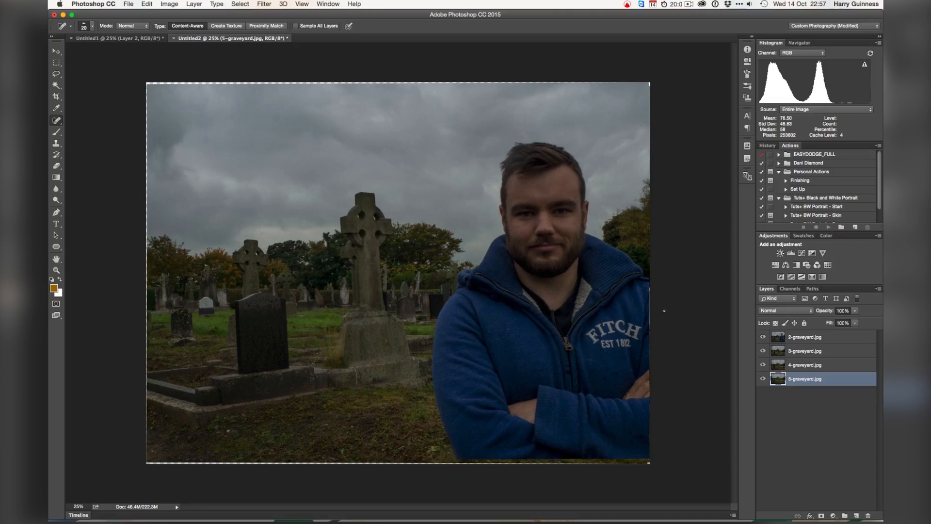
click(763, 337)
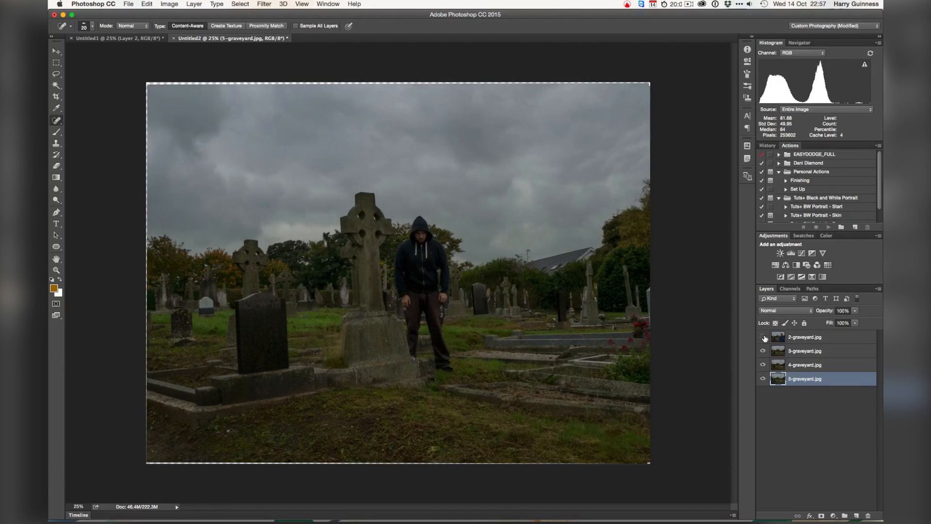
click(763, 337)
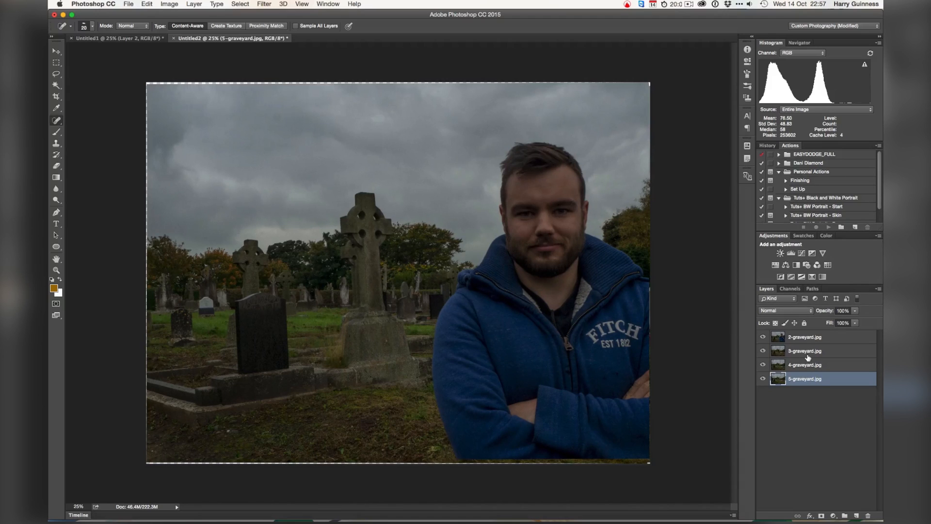
click(782, 338)
click(763, 337)
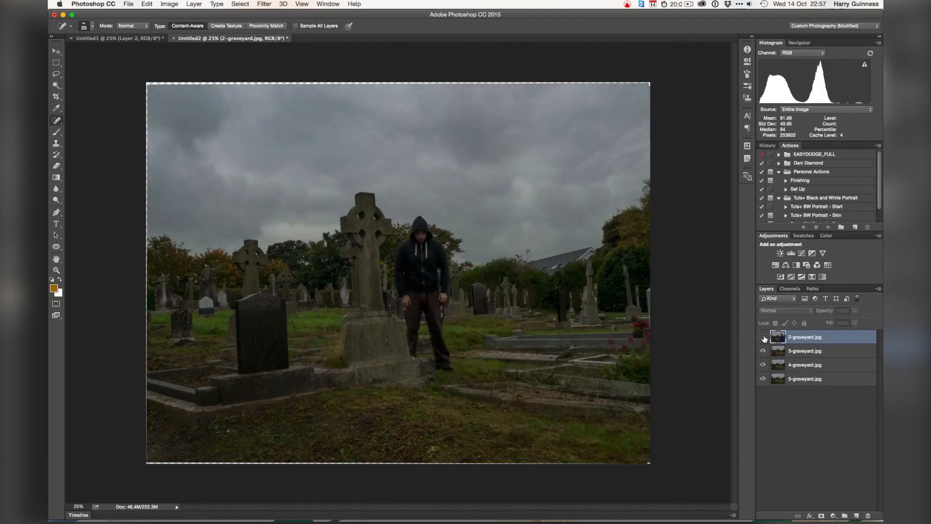
click(763, 338)
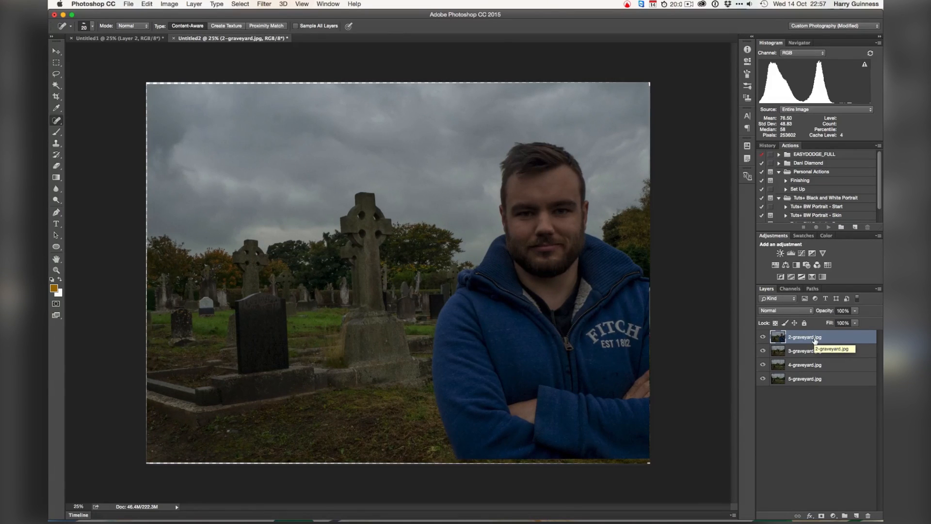
drag(814, 340, 815, 381)
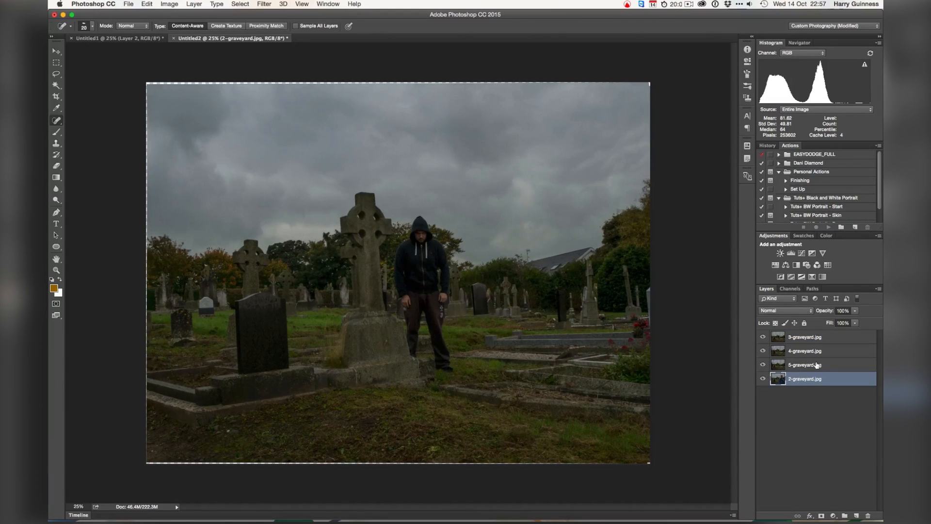
Group the 3-graveyard.jpg, 4-graveyard.jpg and 5-graveyard.jpg layers and name the group Spooks
click(819, 365)
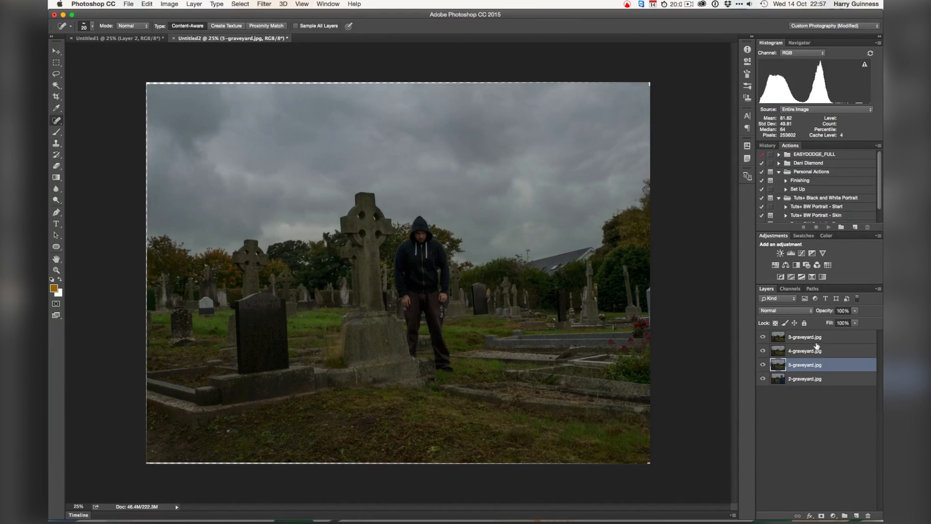
shift+click(813, 341)
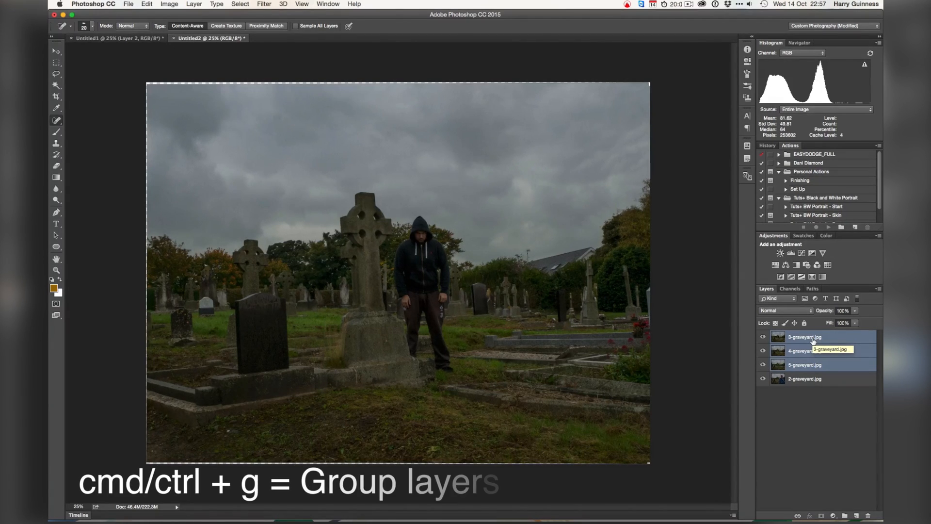
key(super+g)
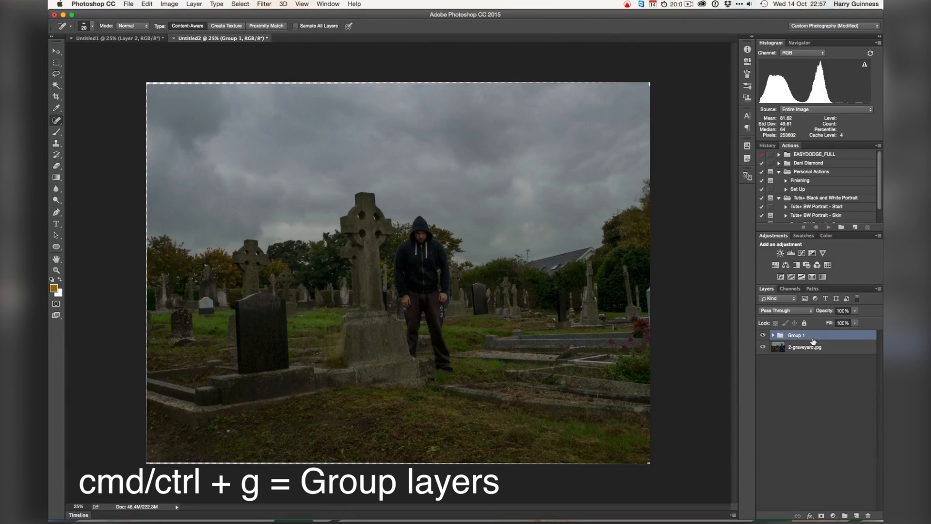
double_click(791, 335)
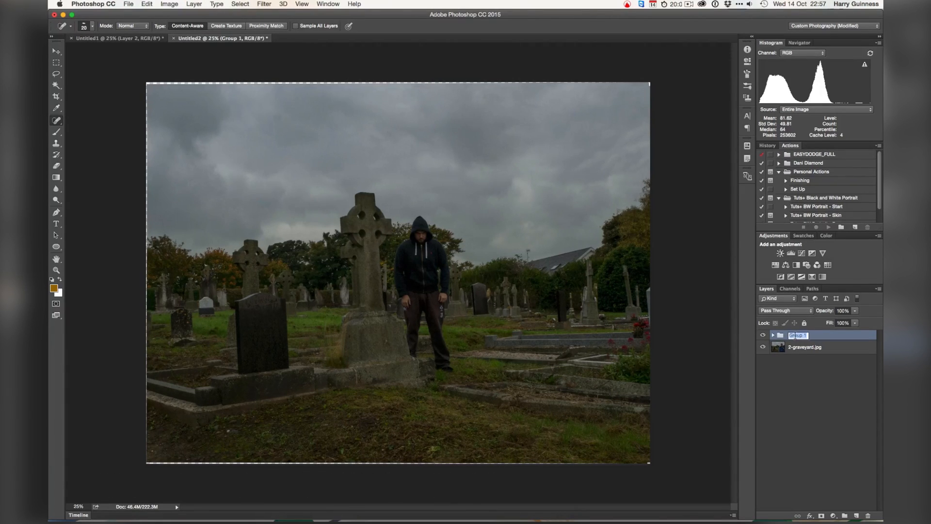
text(Spooks)
key(Return)
Check the image edges without the Spooks group and crop the canvas slightly on all sides at the original ratio
click(763, 336)
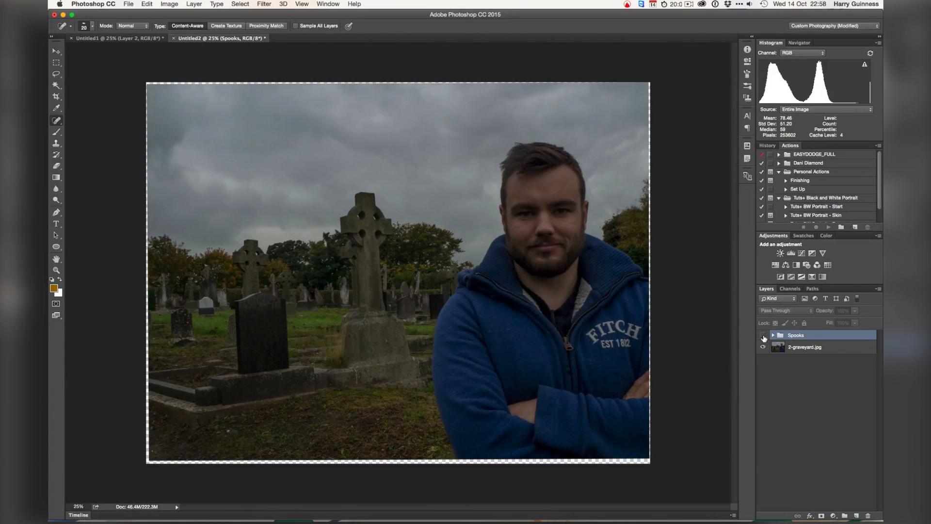
click(763, 336)
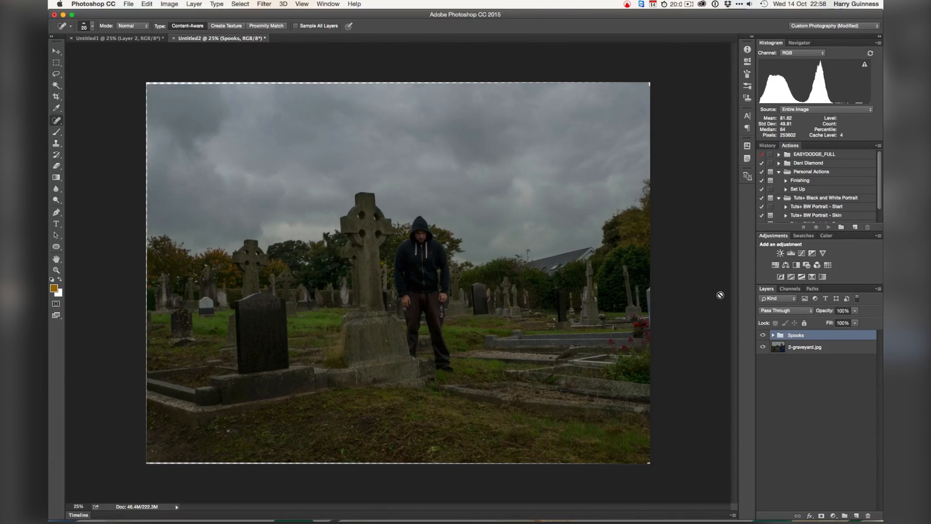
key(c)
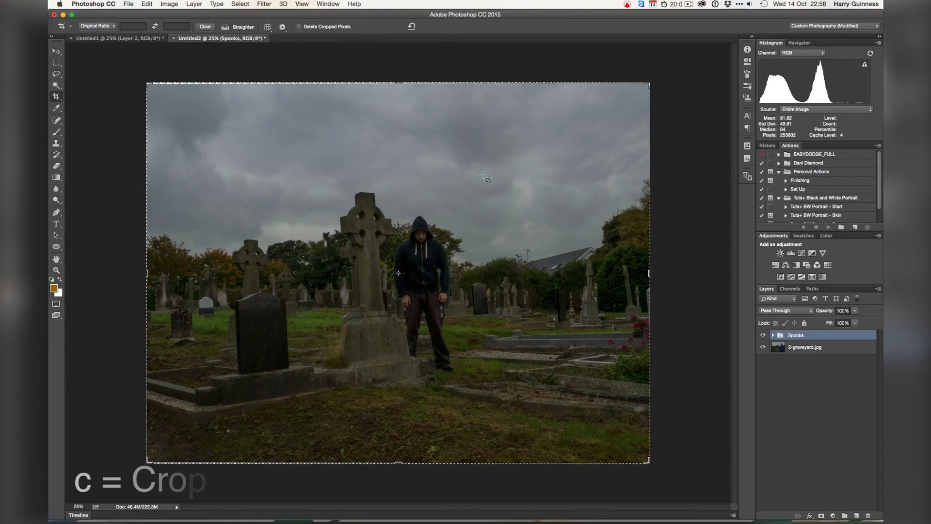
click(105, 27)
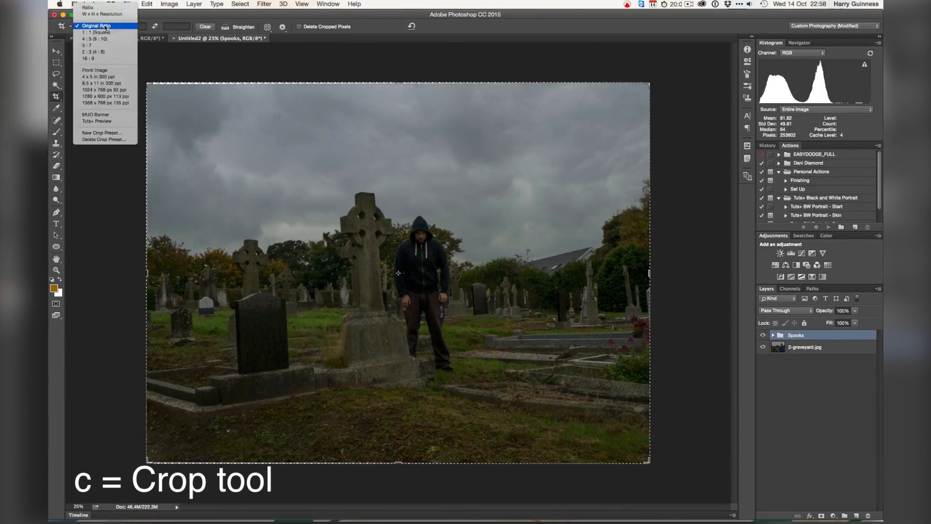
click(106, 27)
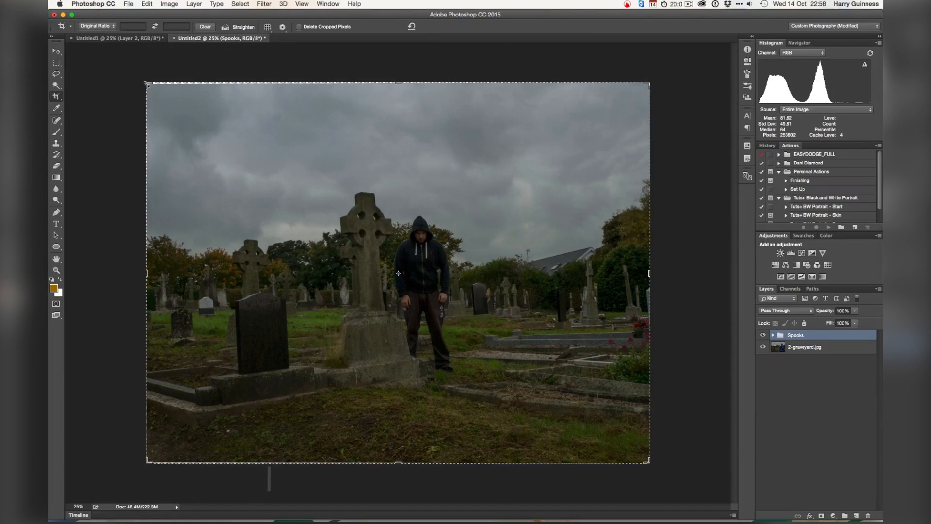
drag(145, 83, 149, 85)
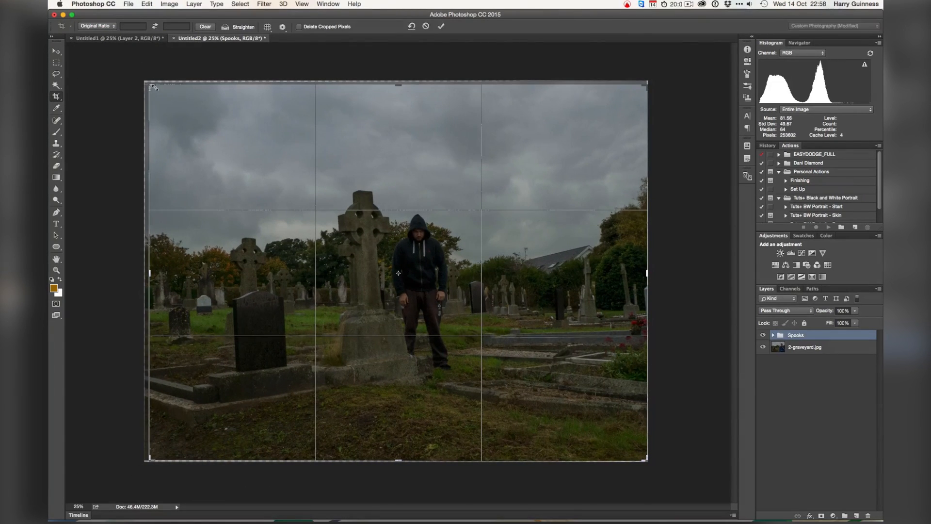
drag(647, 273, 648, 267)
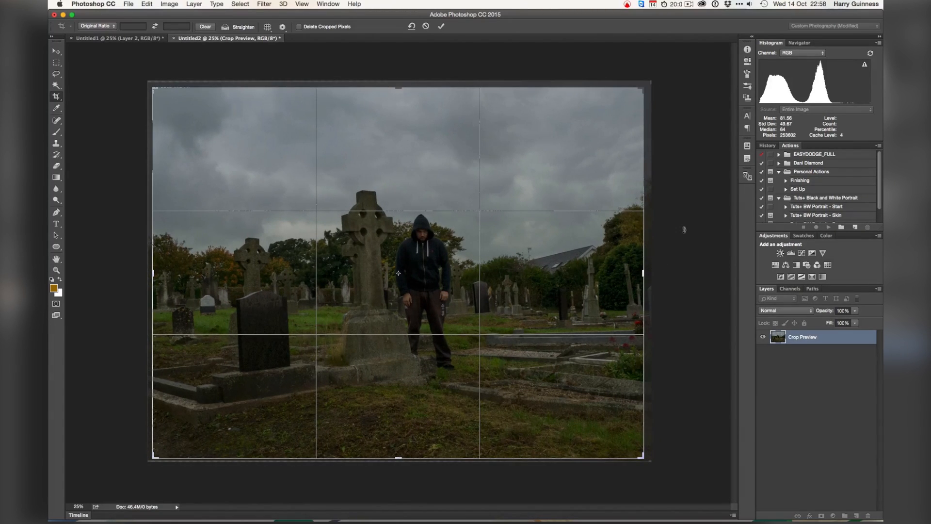
key(Return)
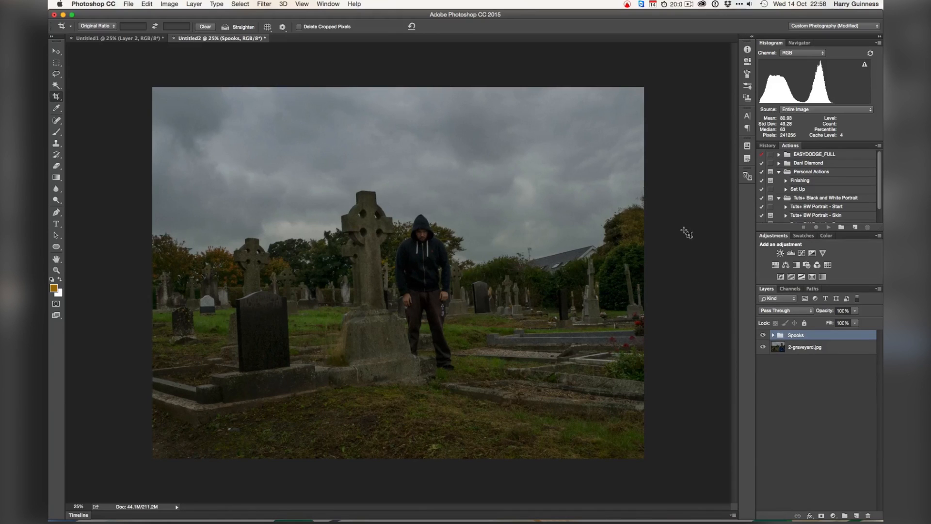
Expand the Spooks group and hide its three graveyard layers, checking 3-graveyard.jpg against the base image
click(773, 335)
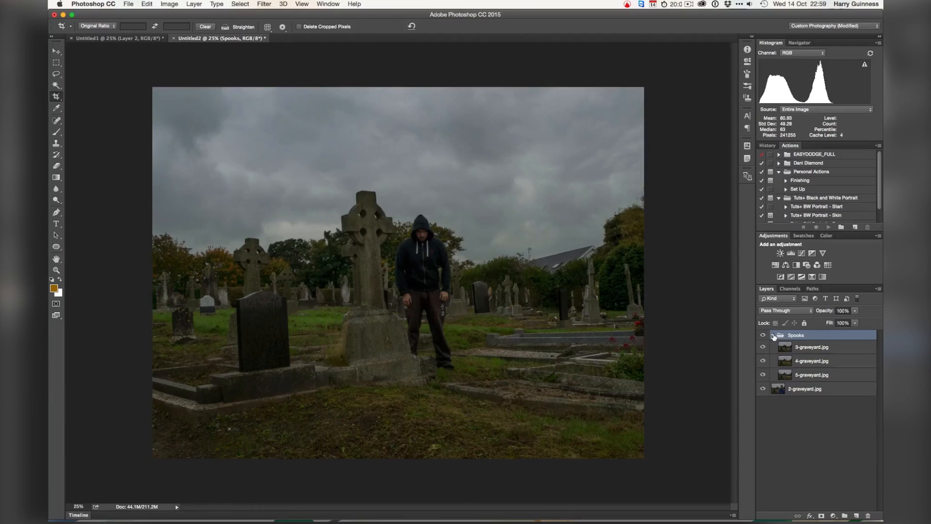
click(762, 349)
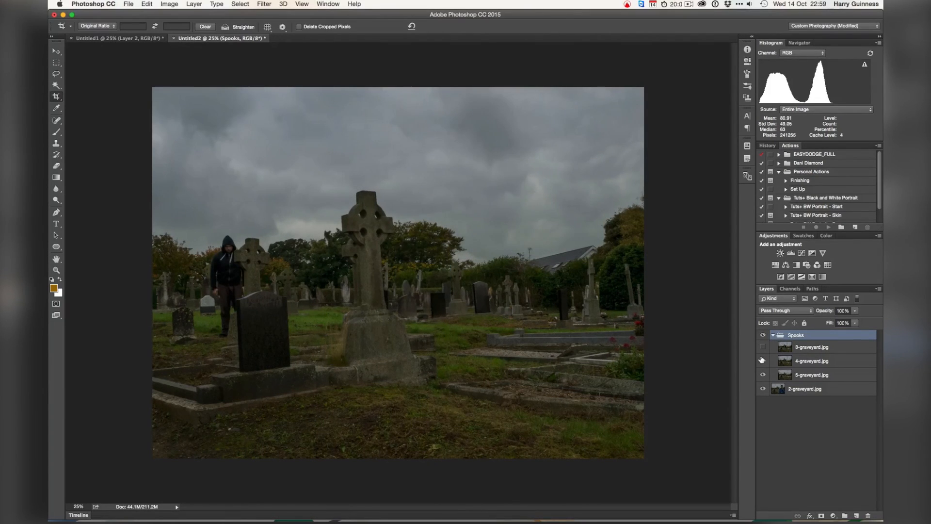
click(763, 361)
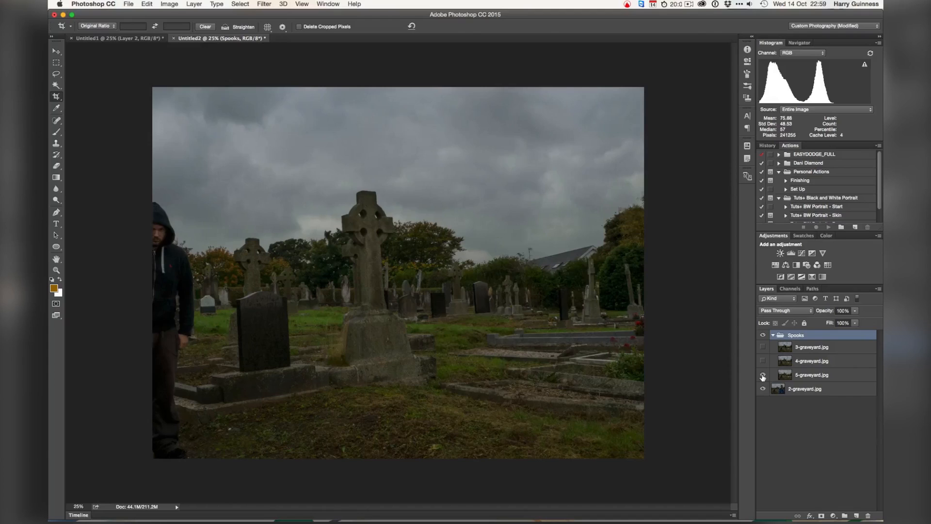
click(762, 375)
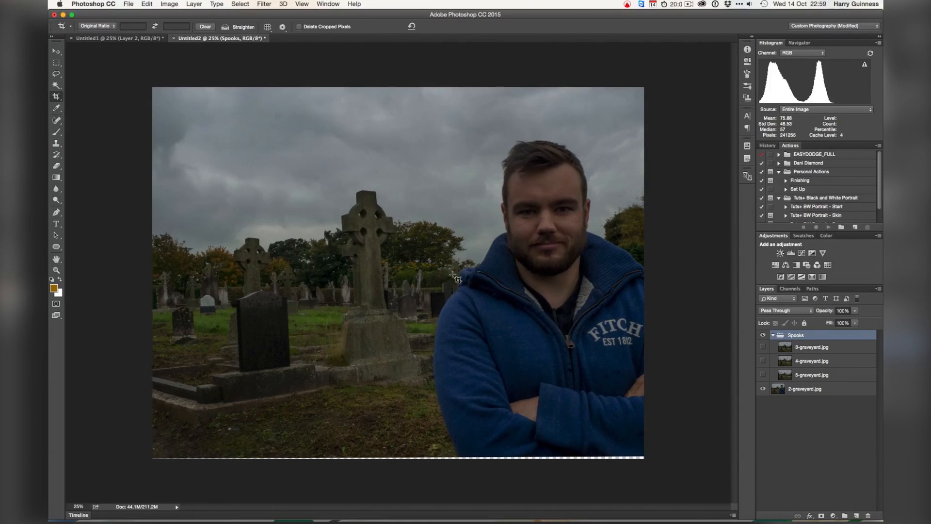
click(763, 347)
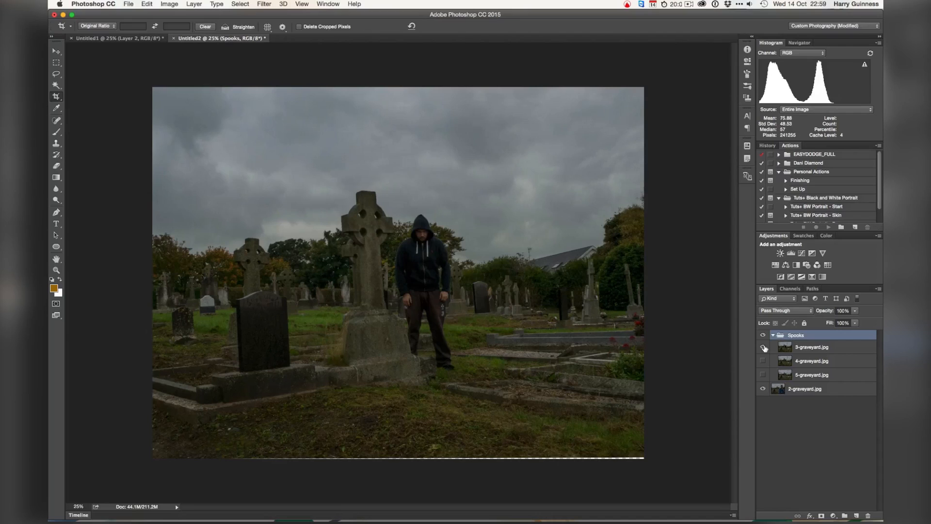
click(763, 347)
click(763, 347)
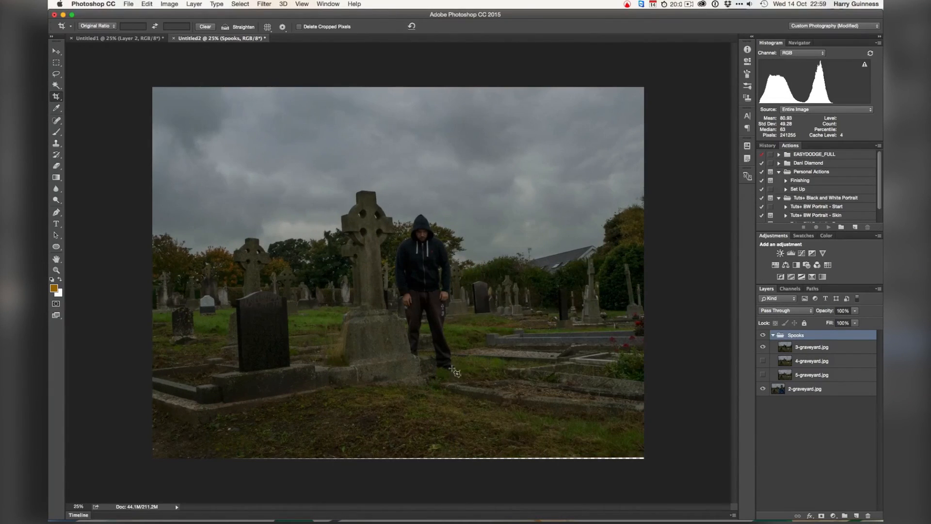
click(763, 347)
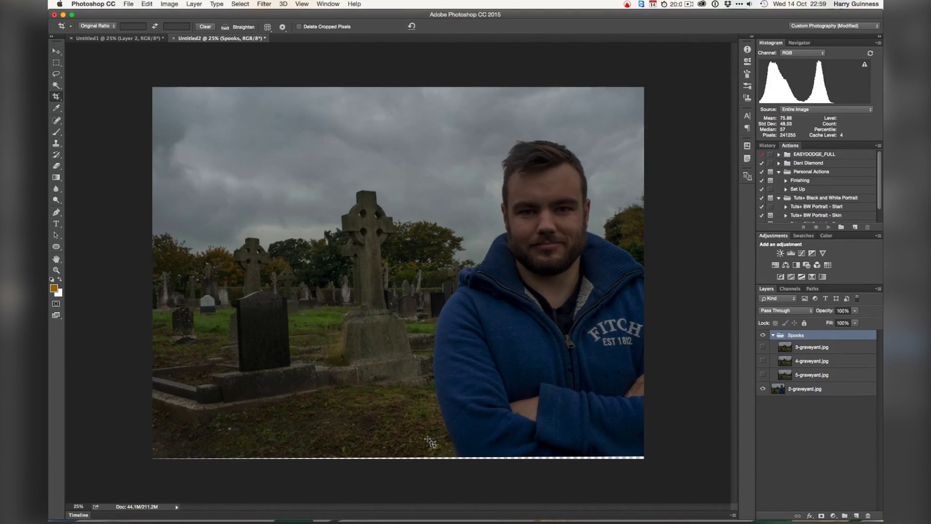
Crop the image again at the original ratio to trim the transparent strip along the lower edge
key(v)
key(c)
drag(396, 460, 397, 456)
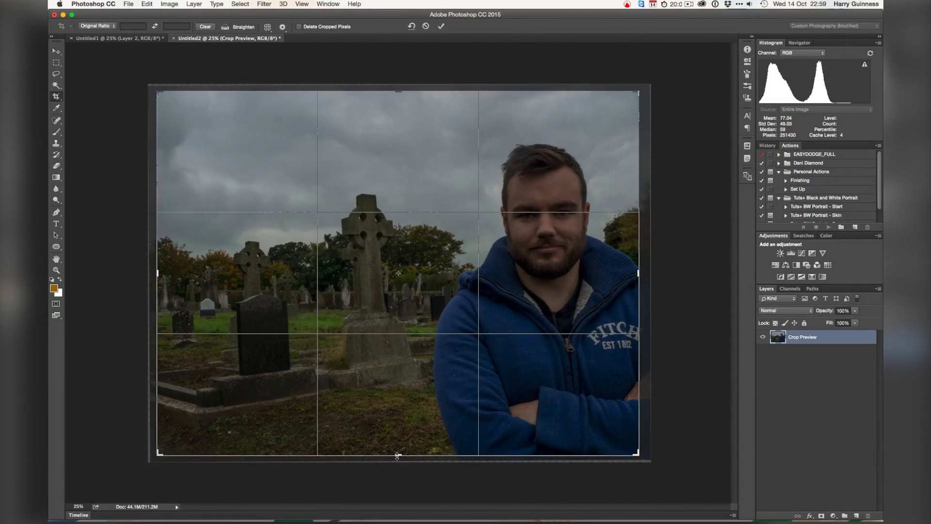
key(Return)
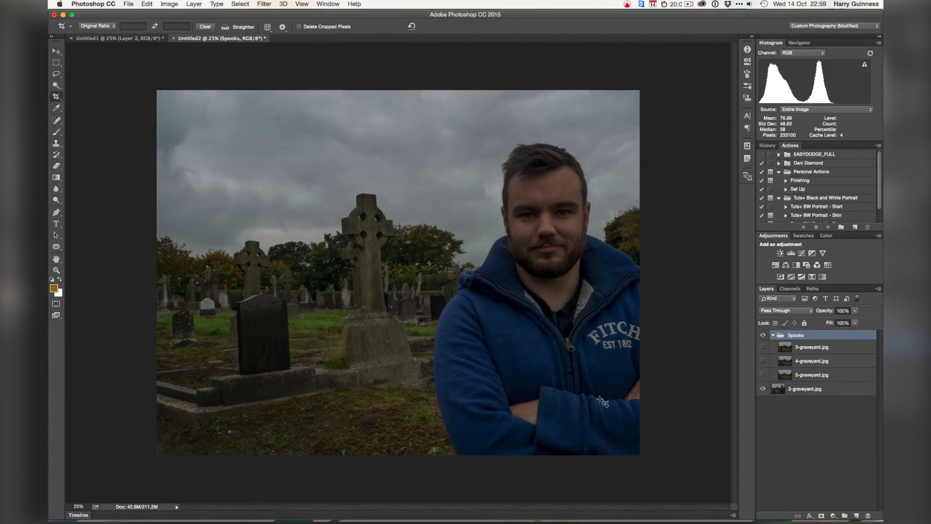
Show the 5-graveyard.jpg layer and add a black layer mask that hides all of it
click(762, 375)
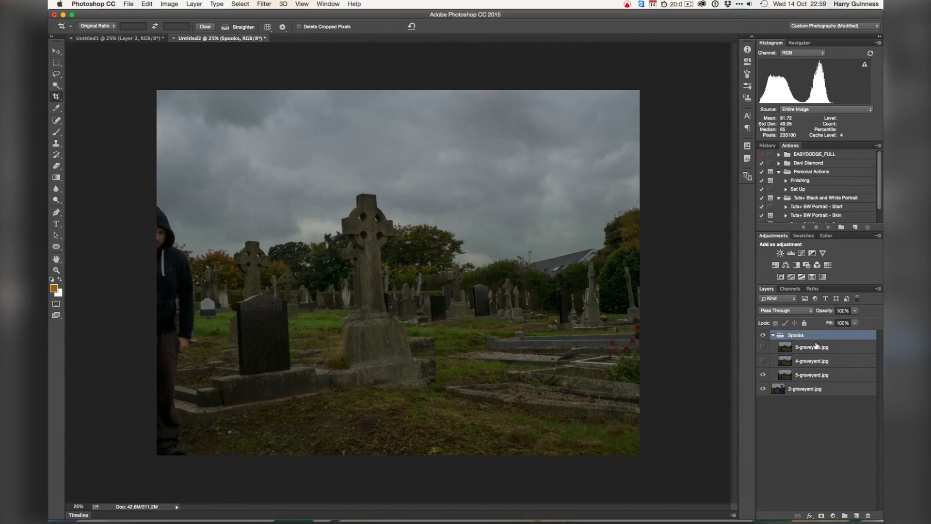
click(838, 379)
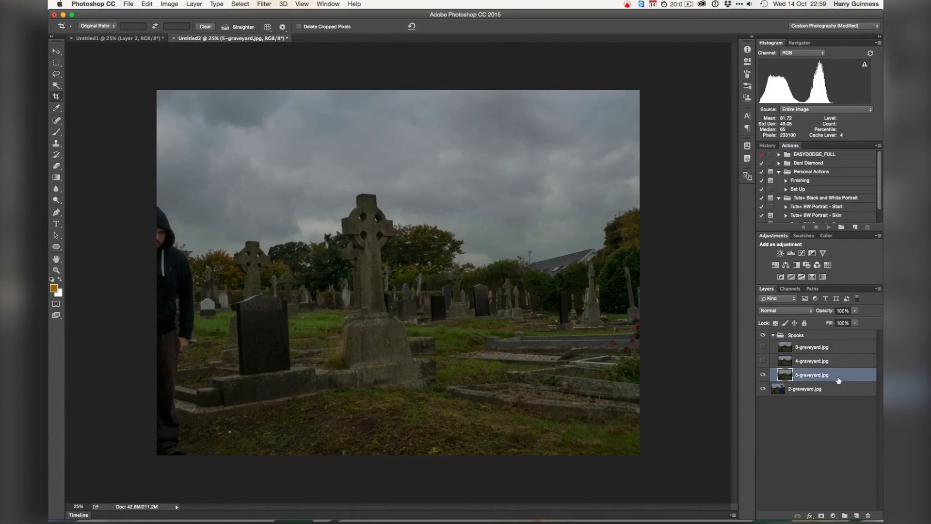
alt+click(820, 516)
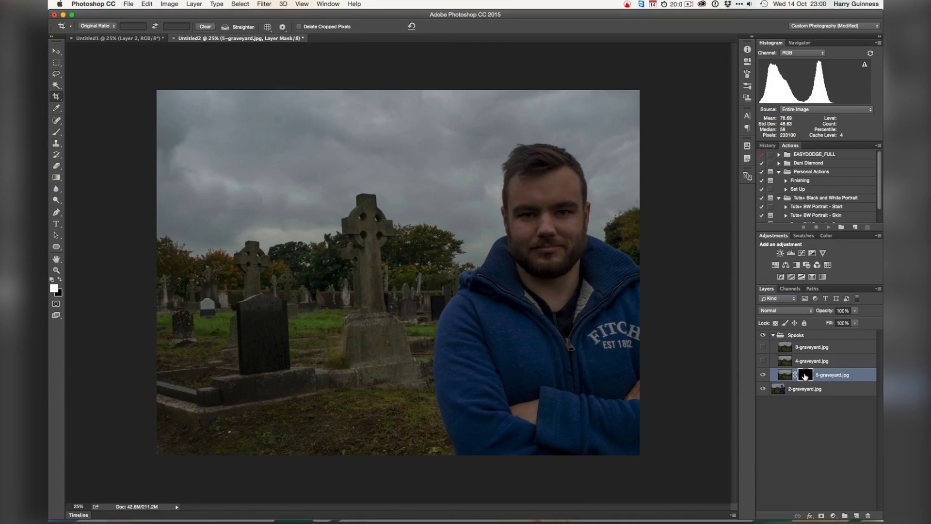
Paint white on the 5-graveyard.jpg mask with a soft round 900 px brush to reveal the hooded figure at the image edge
key(b)
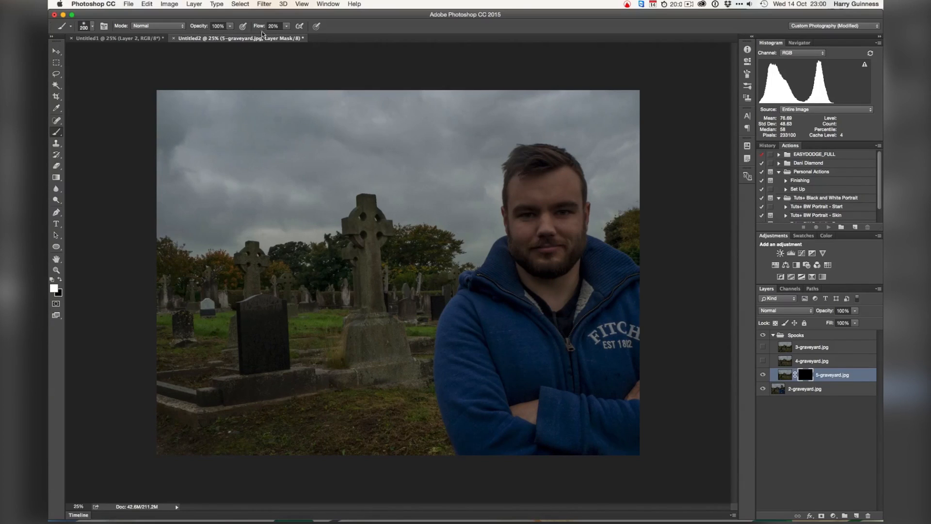
click(91, 28)
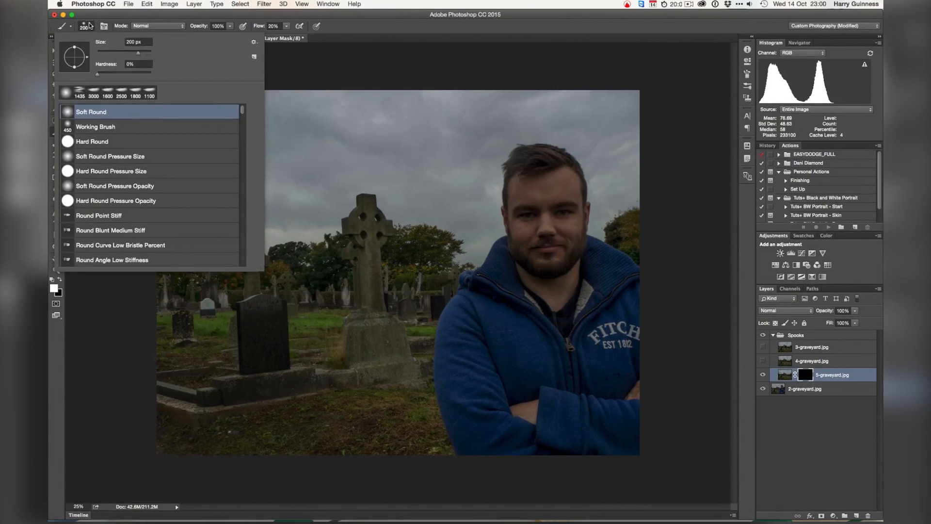
click(93, 26)
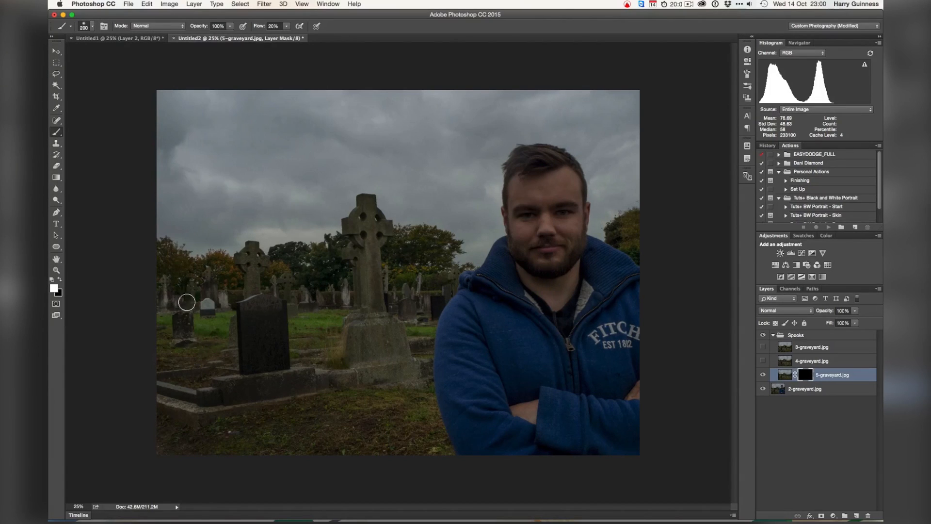
key(bracketright)
key(bracketright)
key(bracketright)
key(bracketright)
key(bracketright)
key(bracketright)
key(bracketright)
key(bracketright)
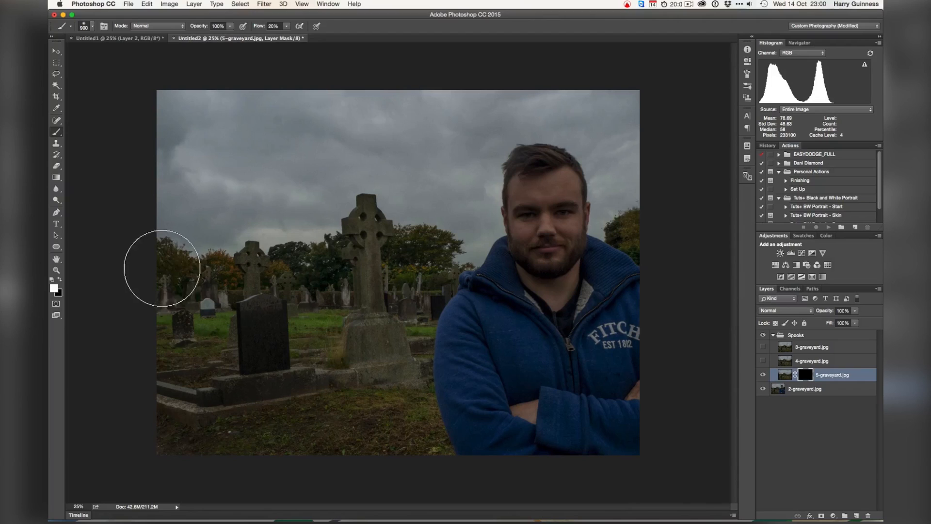
mouse_move(161, 255)
mouse_down()
mouse_move(163, 234)
mouse_move(146, 218)
mouse_move(153, 231)
mouse_move(172, 232)
mouse_move(177, 245)
mouse_move(159, 246)
mouse_move(151, 274)
mouse_move(176, 310)
mouse_move(180, 302)
mouse_move(156, 296)
mouse_move(156, 318)
mouse_move(178, 351)
mouse_move(176, 335)
mouse_move(161, 342)
mouse_move(157, 370)
mouse_move(165, 403)
mouse_move(175, 405)
mouse_move(154, 423)
mouse_move(162, 448)
mouse_move(173, 444)
mouse_move(155, 454)
mouse_move(148, 453)
mouse_move(171, 435)
mouse_move(147, 385)
mouse_move(141, 402)
mouse_move(162, 396)
mouse_move(143, 231)
mouse_move(181, 237)
mouse_move(190, 256)
mouse_move(177, 281)
mouse_move(185, 314)
mouse_move(155, 351)
mouse_move(150, 219)
mouse_up()
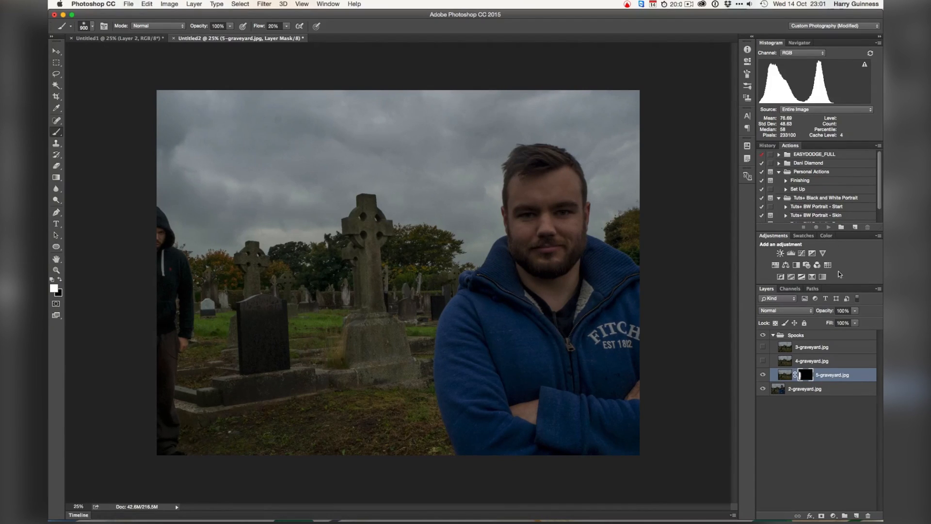
Remove the red logo from the hoodie on the 5-graveyard.jpg image itself with the Content-Aware Spot Healing Brush
click(785, 376)
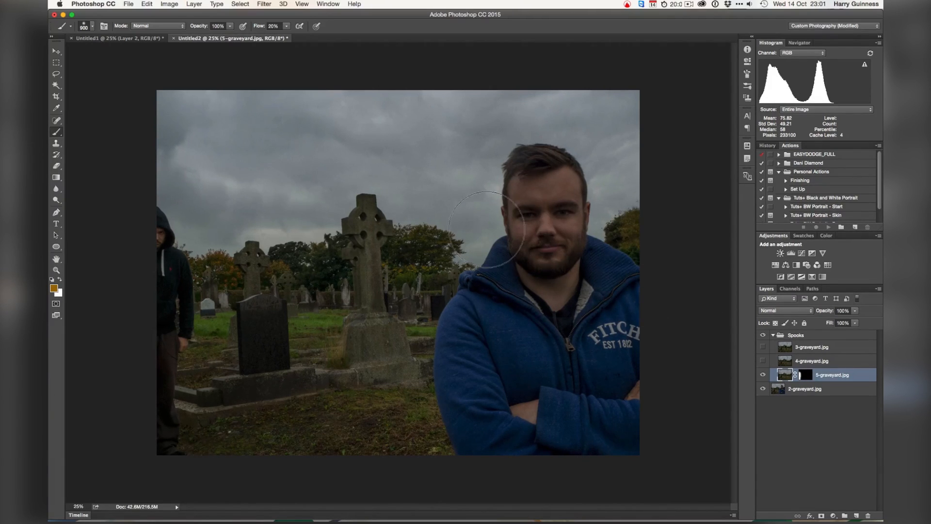
click(56, 120)
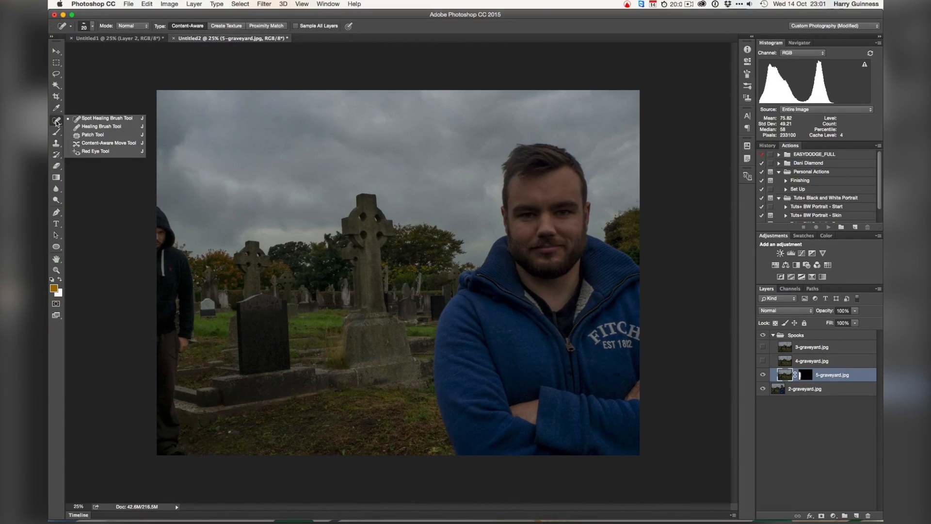
click(81, 118)
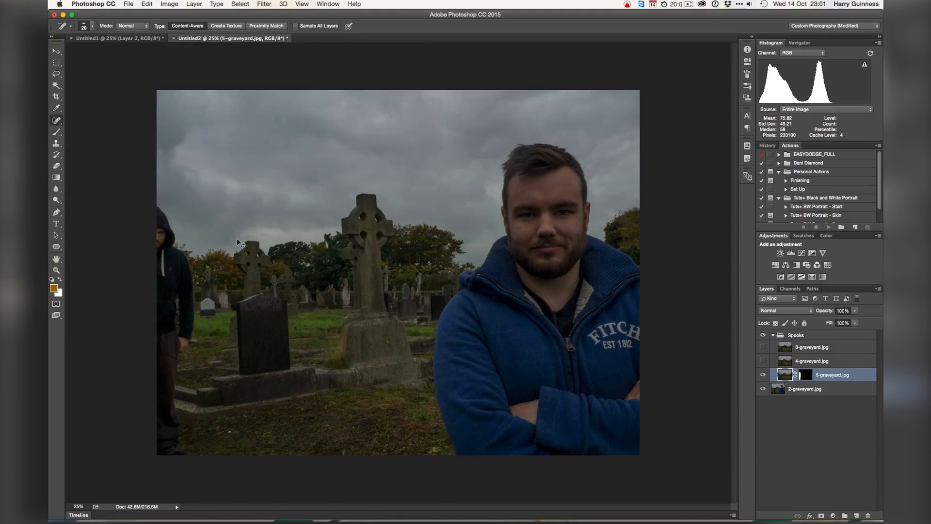
key(super+1)
scroll(218, 277, left, 15)
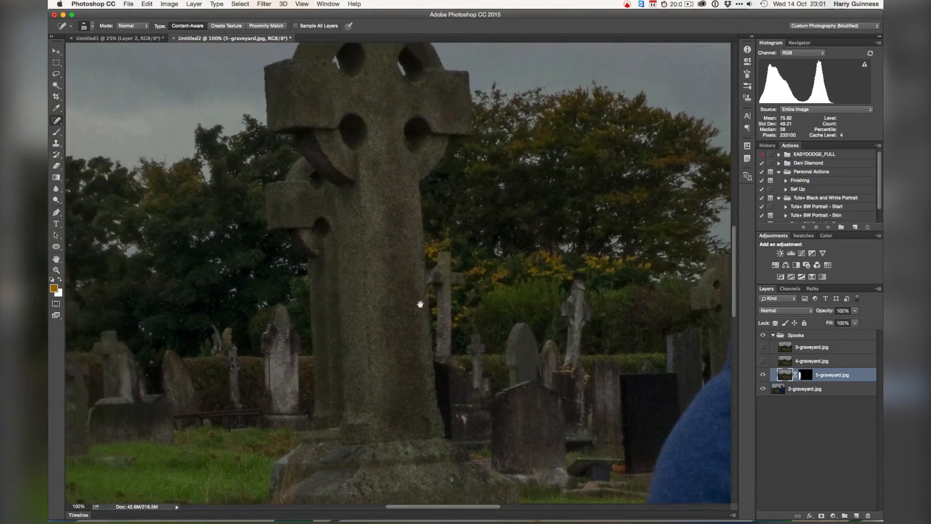
scroll(320, 282, left, 10)
scroll(320, 282, up, 5)
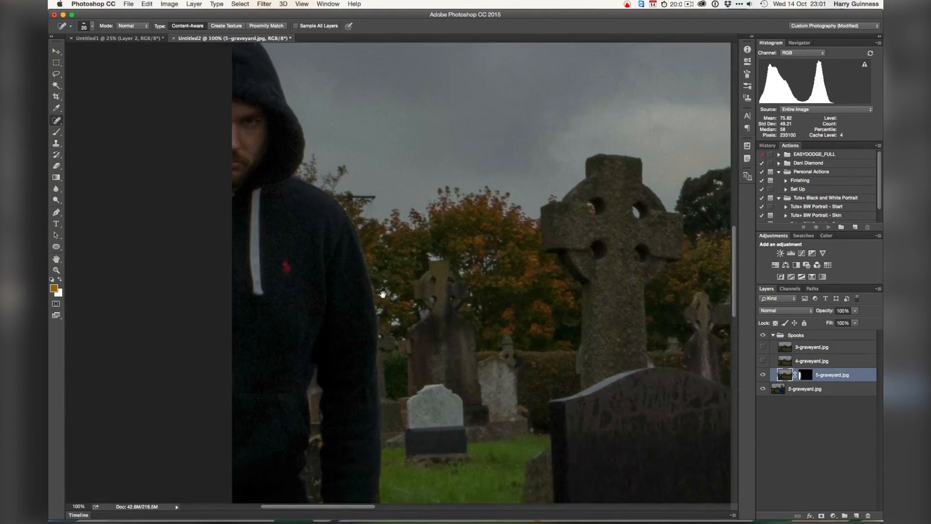
scroll(417, 234, up, 3)
scroll(417, 234, right, 2)
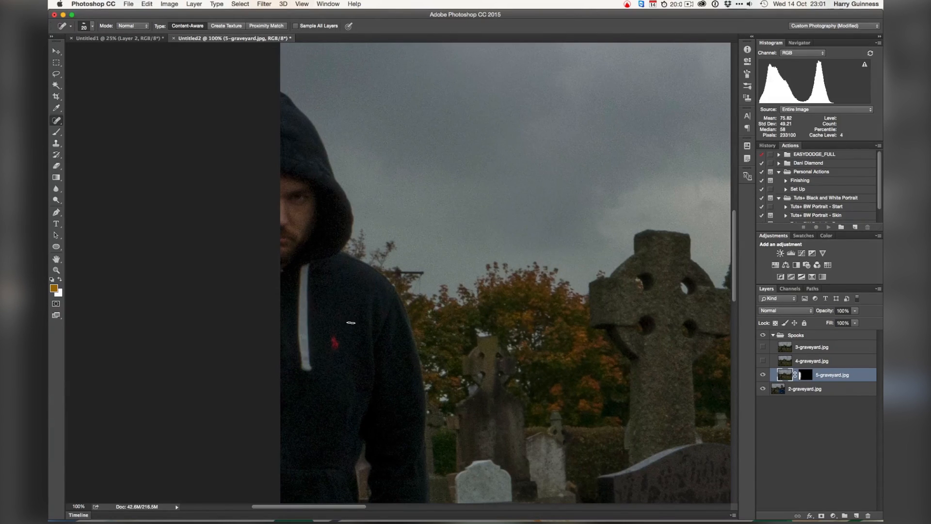
drag(358, 323, 344, 284)
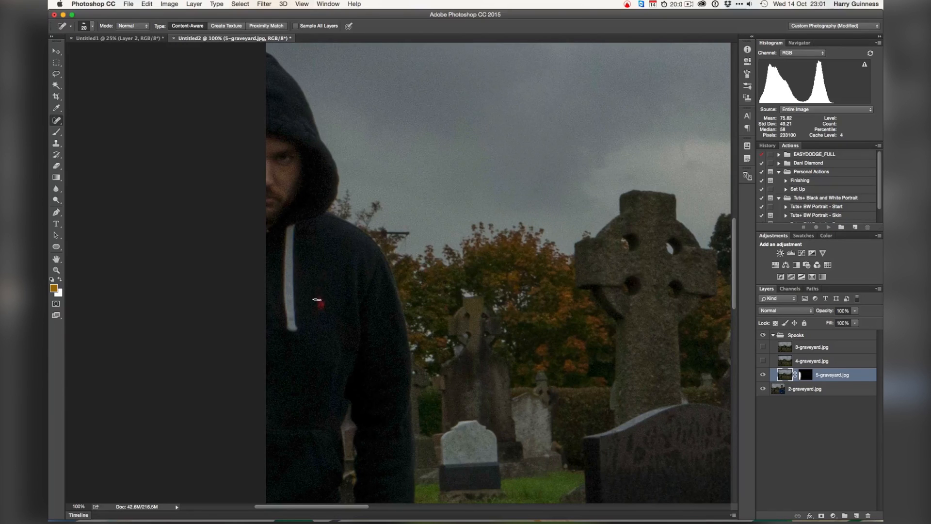
drag(316, 300, 325, 302)
Heal away the white drawstring on the near figure's hoodie, undoing the first long stroke and using several shorter ones
mouse_move(288, 328)
mouse_down()
mouse_move(293, 224)
mouse_move(296, 239)
mouse_up()
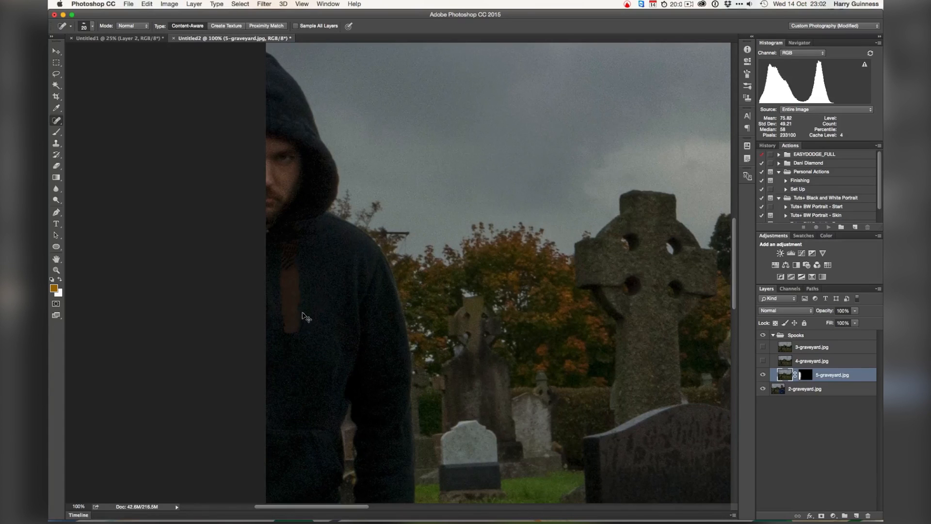
key(super+z)
mouse_move(298, 329)
mouse_down()
mouse_move(291, 300)
mouse_move(286, 307)
mouse_move(299, 298)
mouse_move(302, 263)
mouse_move(299, 290)
mouse_move(285, 301)
mouse_move(295, 292)
mouse_move(288, 280)
mouse_move(282, 290)
mouse_move(283, 269)
mouse_move(290, 279)
mouse_move(300, 262)
mouse_up()
drag(288, 304, 294, 316)
drag(293, 268, 293, 230)
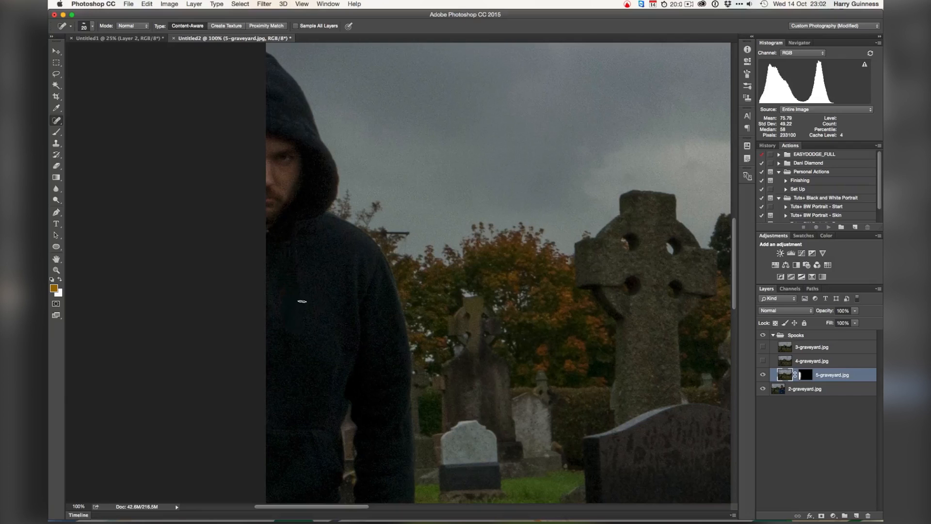
mouse_move(296, 267)
mouse_down()
mouse_move(304, 304)
mouse_move(285, 338)
mouse_move(284, 292)
mouse_move(294, 336)
mouse_move(283, 329)
mouse_move(296, 329)
mouse_move(329, 239)
mouse_move(308, 303)
mouse_move(298, 223)
mouse_move(309, 270)
mouse_up()
Try to heal the dark streak on the near figure's chest and undo the strokes
key(super+0)
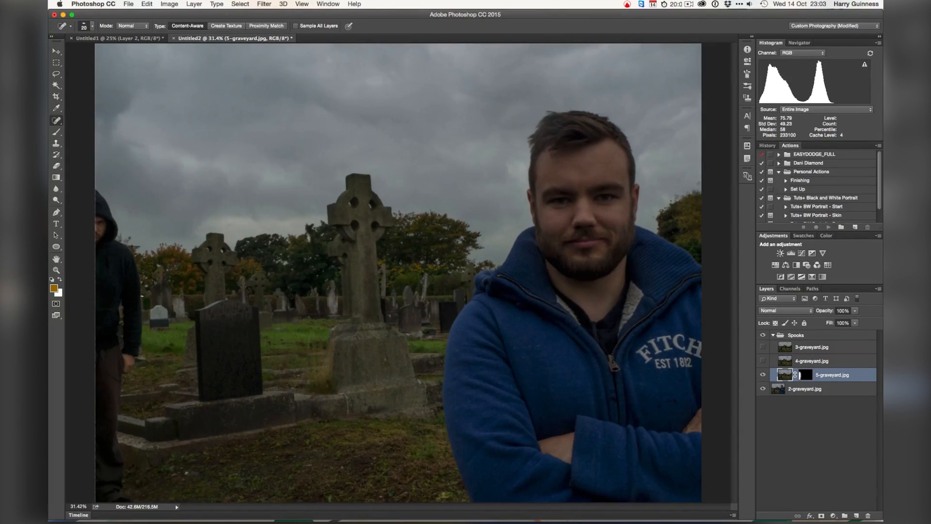
key(super+plus)
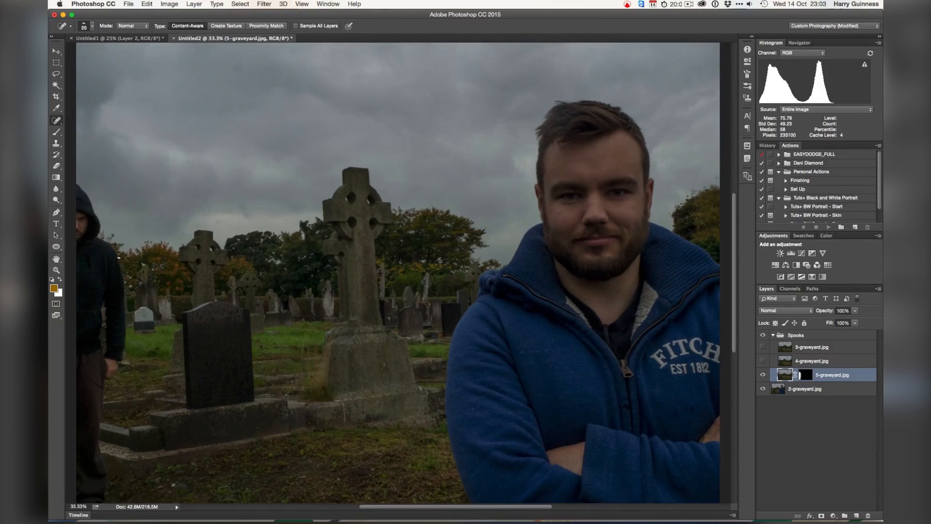
drag(309, 300, 467, 315)
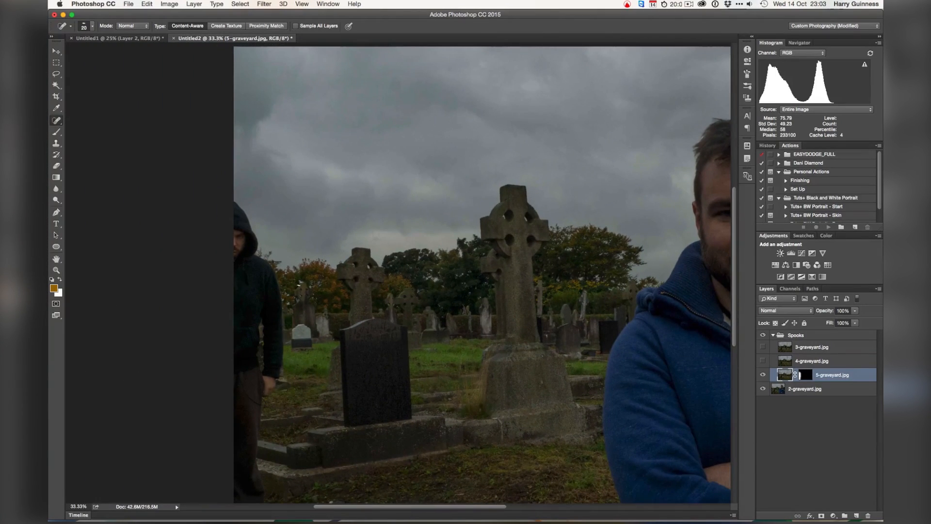
key(super+plus)
key(super+plus)
key(super+plus)
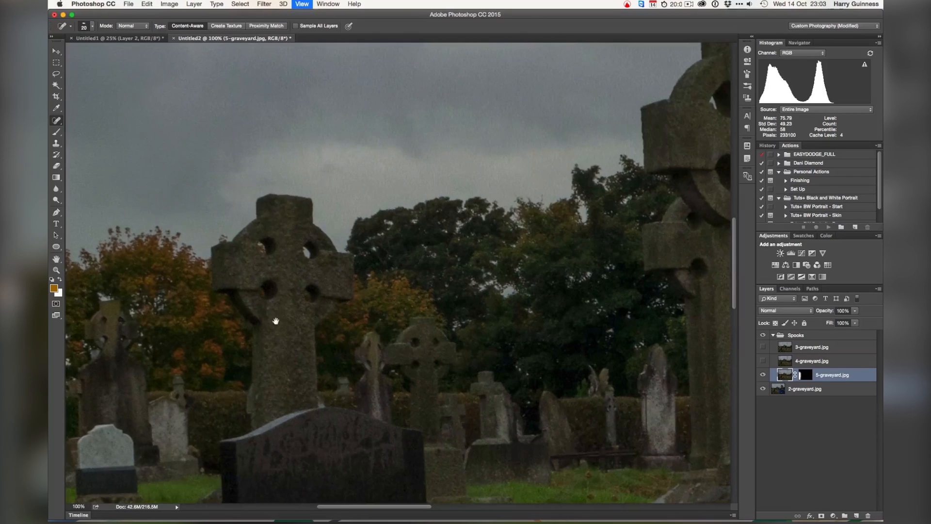
mouse_move(83, 308)
mouse_down()
mouse_move(363, 337)
mouse_move(430, 330)
mouse_up()
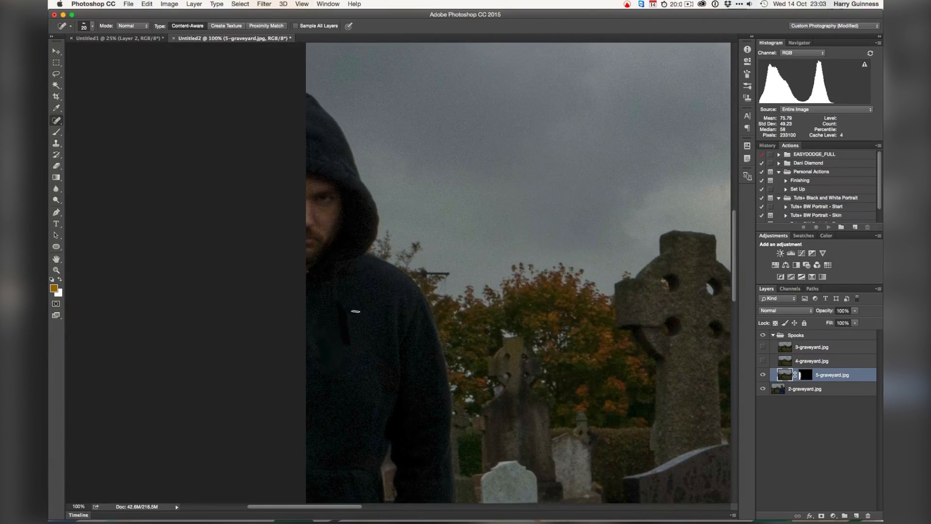
mouse_move(345, 305)
mouse_down()
mouse_move(350, 342)
mouse_move(368, 267)
mouse_move(355, 312)
mouse_move(358, 353)
mouse_move(345, 351)
mouse_move(341, 380)
mouse_up()
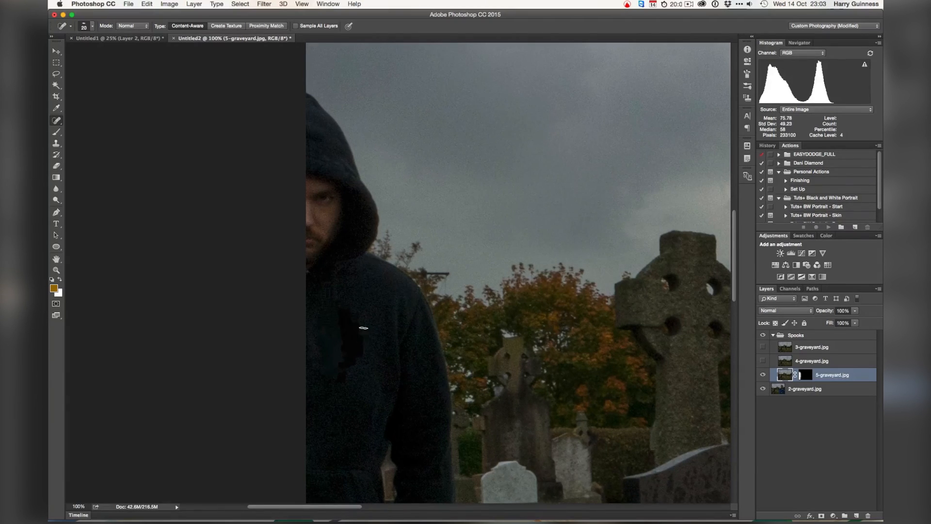
key(super+z)
key(super+z)
key(super+z)
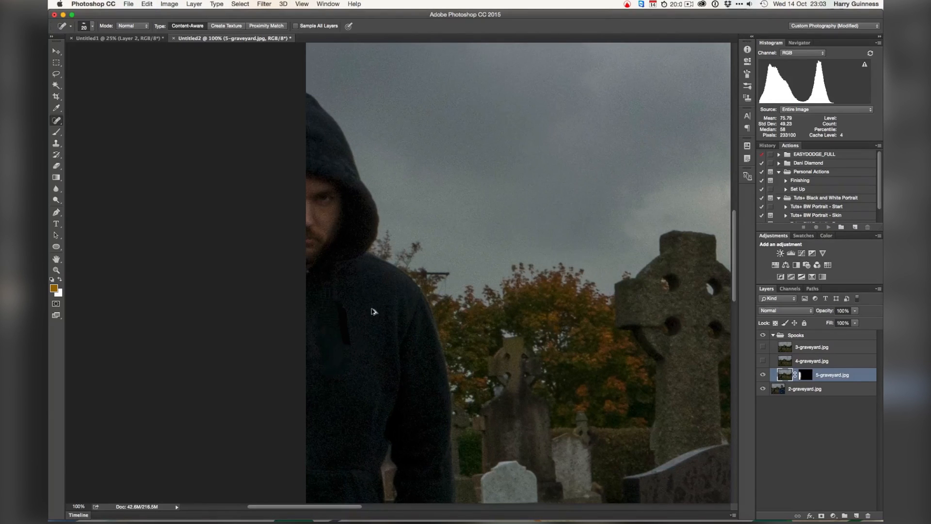
Undo the last remaining healing stroke and retouch a small spot on the front of the near figure's hoodie
key(super+z)
drag(317, 340, 318, 348)
key(super+0)
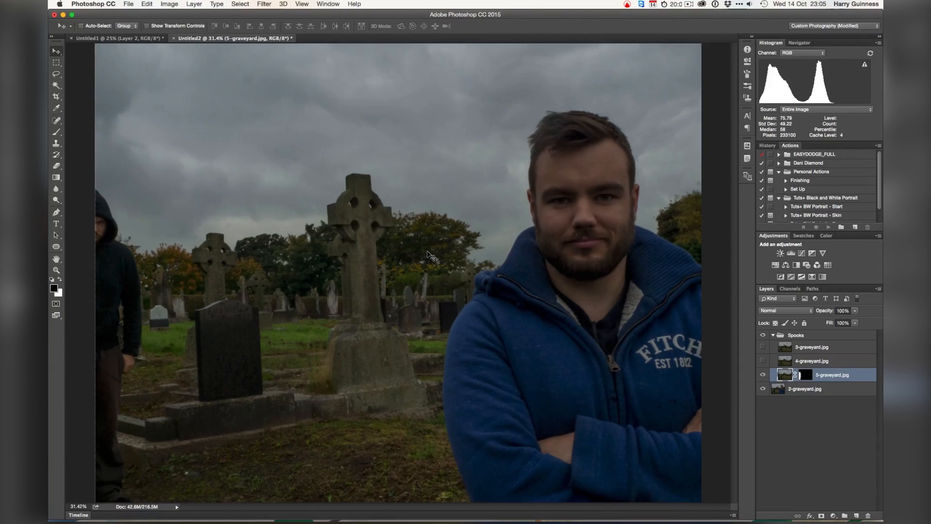
Show the 4-graveyard.jpg layer and add a black layer mask that hides all of it
click(764, 361)
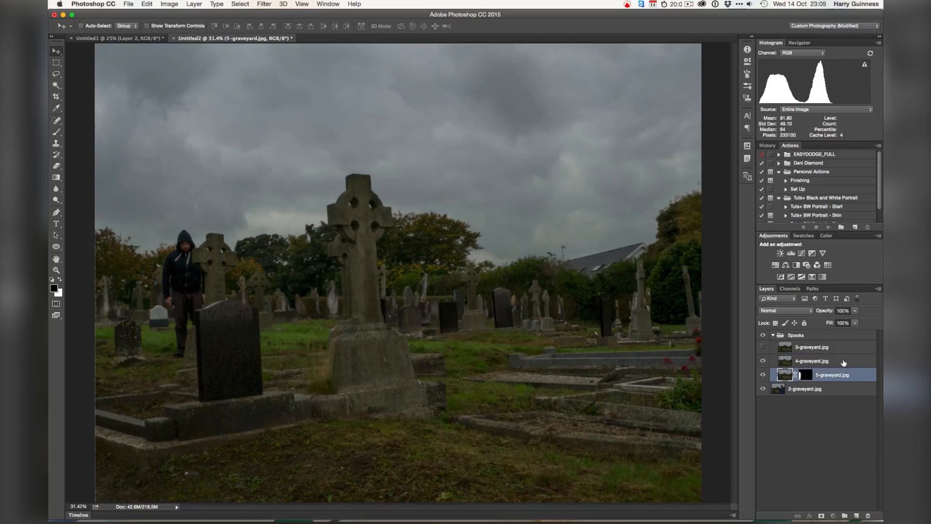
click(842, 364)
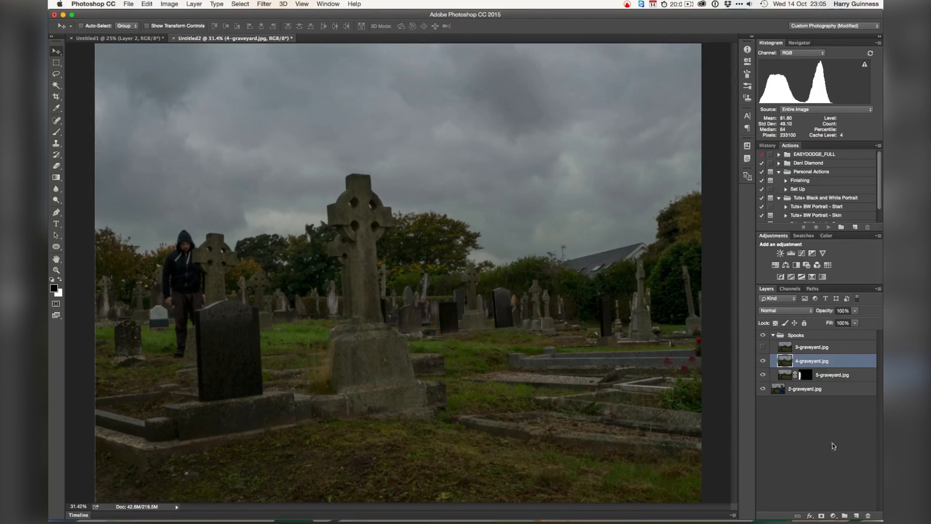
alt+click(821, 515)
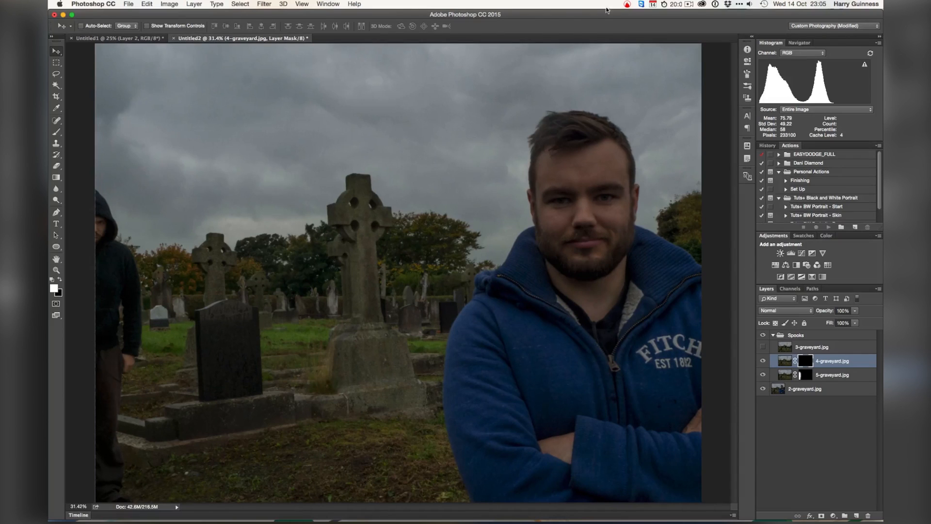
Paint white on the 4-graveyard.jpg mask with a 300 px brush to reveal the second hooded figure beside the smaller cross
key(b)
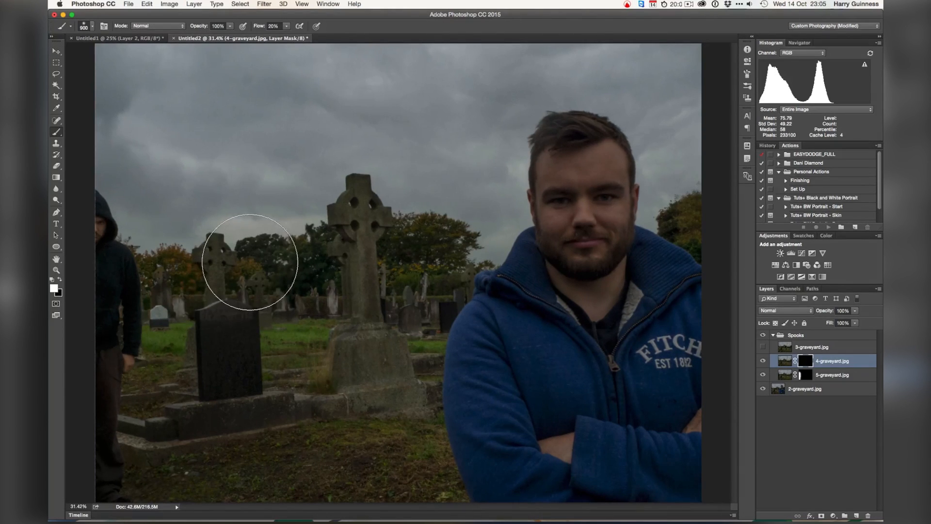
key(bracketleft)
key(bracketleft)
key(bracketleft)
key(bracketleft)
key(bracketleft)
key(bracketleft)
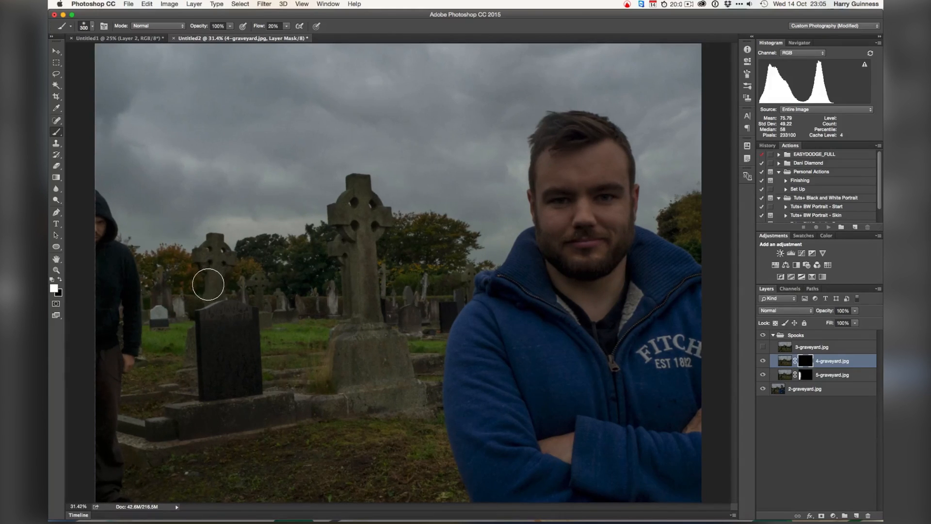
mouse_move(206, 301)
mouse_down()
mouse_move(221, 286)
mouse_move(192, 256)
mouse_move(197, 306)
mouse_move(195, 250)
mouse_move(184, 236)
mouse_move(193, 238)
mouse_move(166, 292)
mouse_move(185, 326)
mouse_move(184, 368)
mouse_move(188, 263)
mouse_move(195, 269)
mouse_move(180, 319)
mouse_move(198, 320)
mouse_move(137, 246)
mouse_move(139, 380)
mouse_move(117, 267)
mouse_move(138, 399)
mouse_move(142, 250)
mouse_move(150, 303)
mouse_move(179, 324)
mouse_move(136, 206)
mouse_move(174, 323)
mouse_move(147, 327)
mouse_move(143, 279)
mouse_up()
Paint black on the 4-graveyard.jpg mask with a 500 px brush to restore the near figure's arm and its surroundings
key(bracketright)
key(bracketright)
key(bracketright)
key(bracketright)
key(bracketright)
key(bracketright)
key(bracketright)
key(bracketright)
key(x)
key(bracketleft)
key(bracketleft)
key(bracketleft)
key(bracketleft)
key(bracketleft)
key(bracketleft)
mouse_move(129, 271)
mouse_down()
mouse_move(125, 264)
mouse_move(121, 361)
mouse_move(110, 214)
mouse_move(135, 308)
mouse_up()
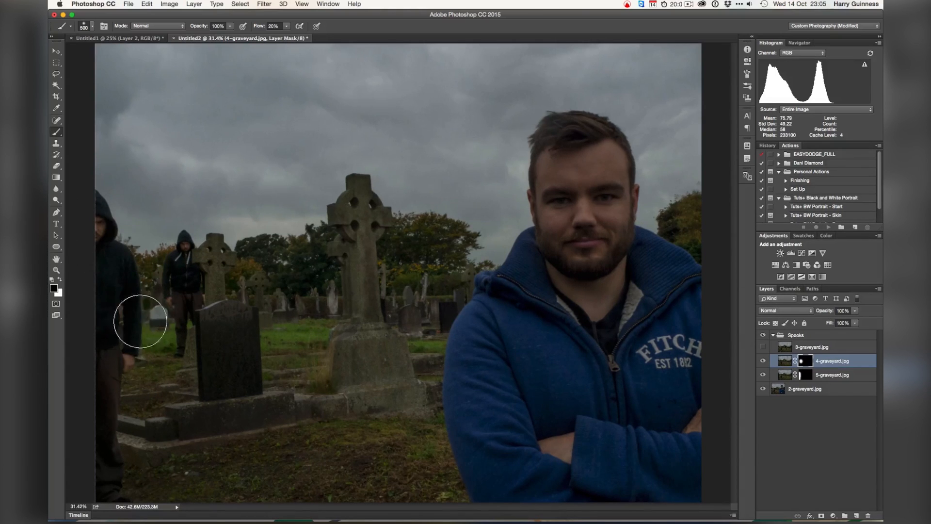
Repaint the second figure's body, legs and head in white on the 4-graveyard.jpg mask with a 250 px brush
key(bracketleft)
key(bracketleft)
key(bracketleft)
key(bracketleft)
key(x)
key(bracketleft)
mouse_move(169, 273)
mouse_down()
mouse_move(185, 295)
mouse_move(179, 350)
mouse_up()
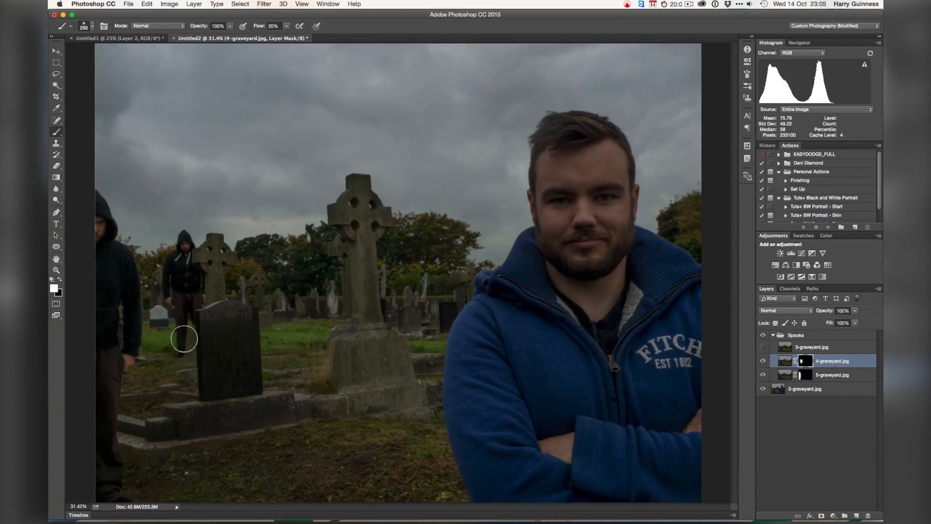
mouse_move(182, 268)
mouse_down()
mouse_move(199, 279)
mouse_move(184, 259)
mouse_move(164, 285)
mouse_move(182, 313)
mouse_move(177, 227)
mouse_up()
Heal away both white drawstrings on the second figure's hoodie in the 4-graveyard.jpg image, reducing the Spot Healing Brush to 10 px
click(785, 362)
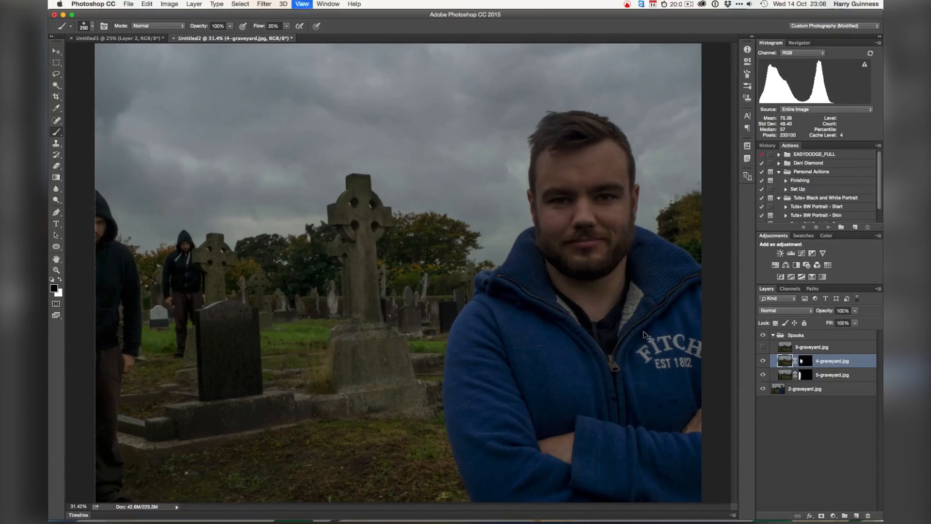
key(super+1)
drag(297, 298, 616, 322)
drag(260, 323, 463, 299)
mouse_move(380, 268)
mouse_down()
mouse_move(404, 221)
mouse_move(384, 258)
mouse_up()
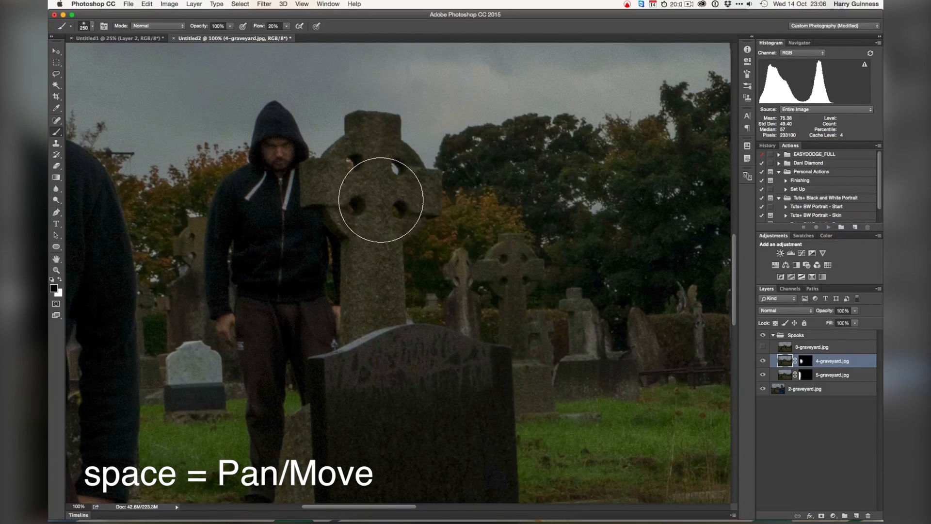
drag(417, 244, 442, 294)
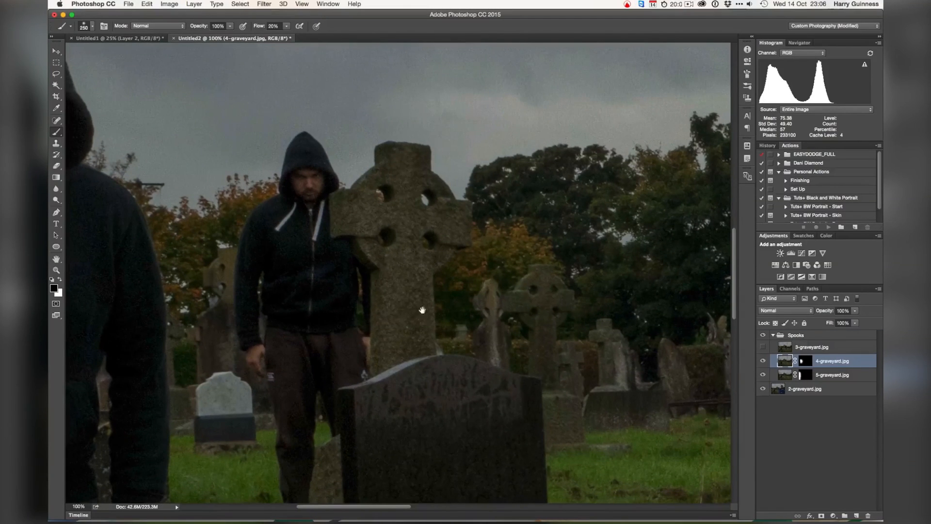
key(j)
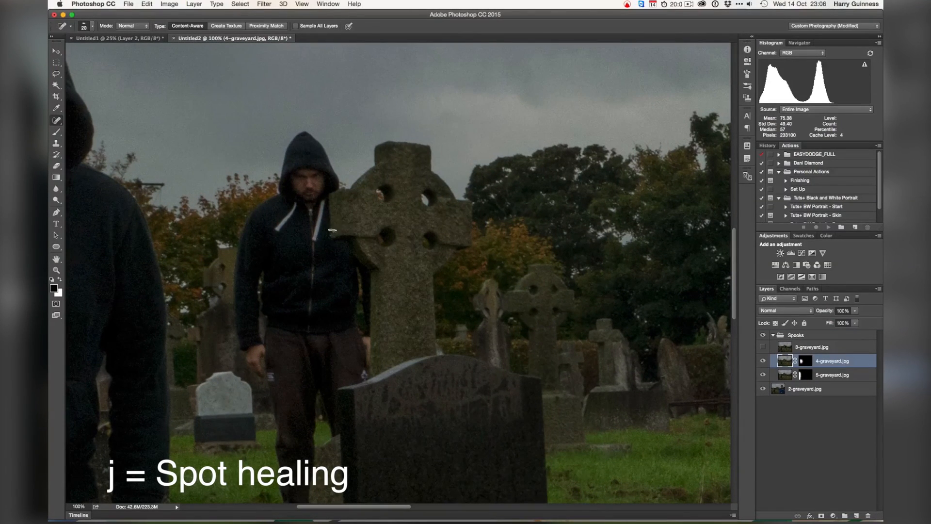
drag(280, 226, 295, 201)
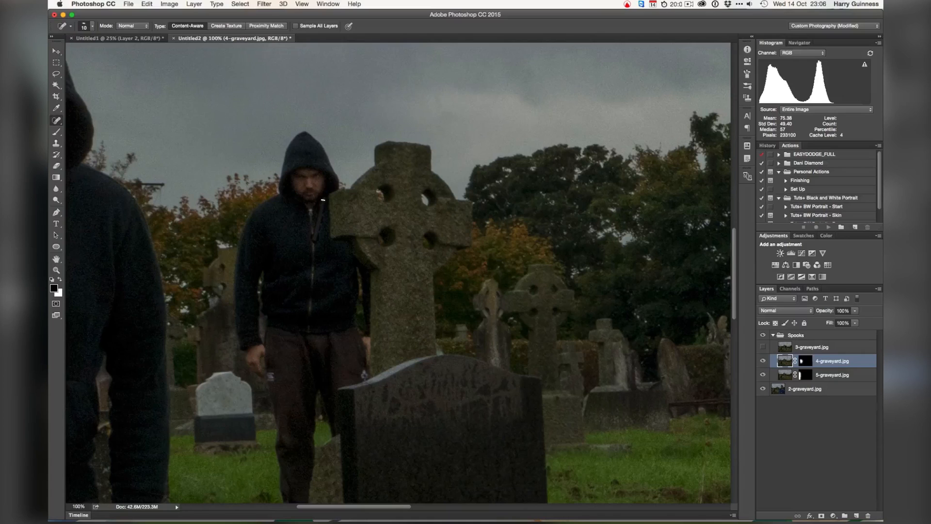
drag(324, 210, 316, 243)
key(super+minus)
key(super+minus)
key(super+minus)
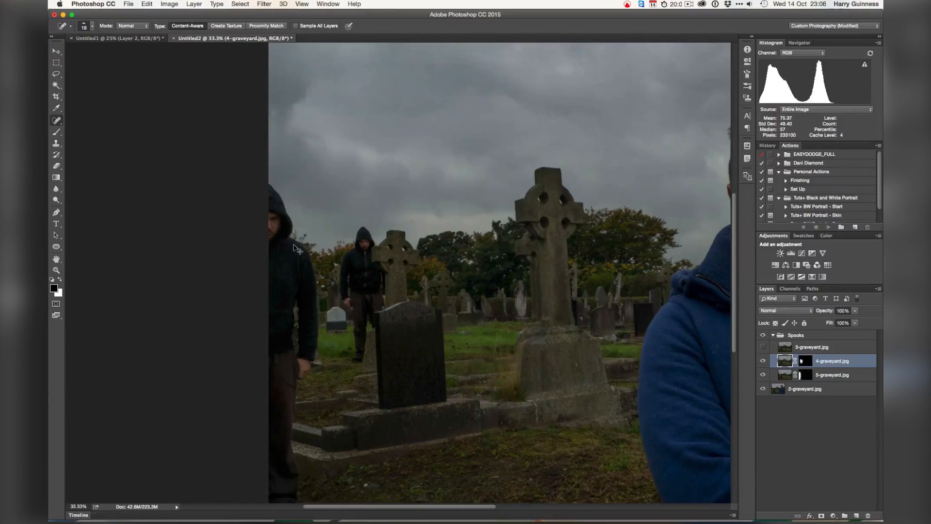
Show the 3-graveyard.jpg layer, lower its opacity to 53% to compare the figures, and hide it with a black layer mask
key(super+0)
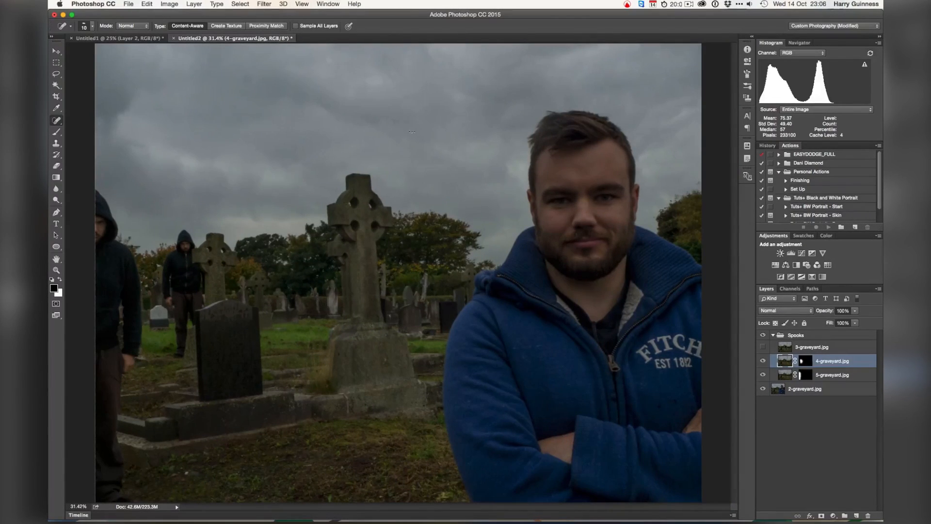
click(762, 348)
key(alt+bracketright)
drag(825, 311, 804, 311)
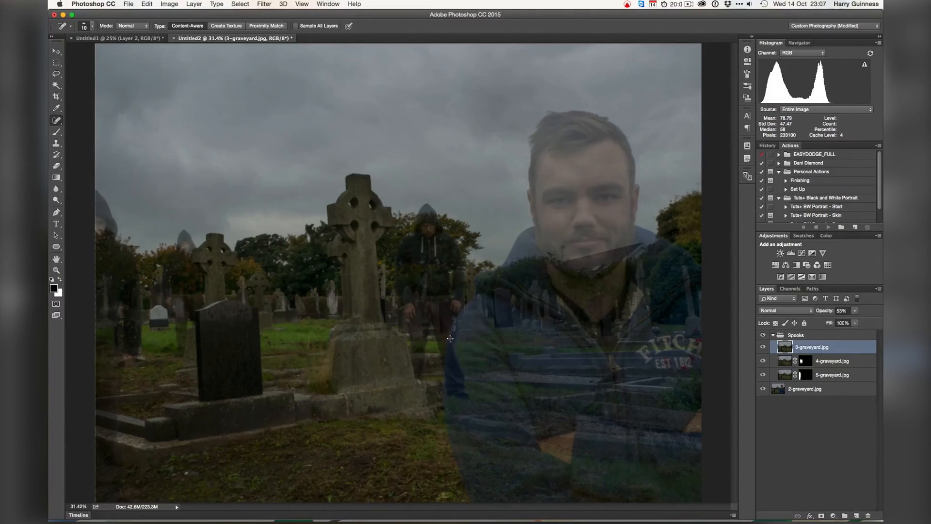
alt+click(820, 516)
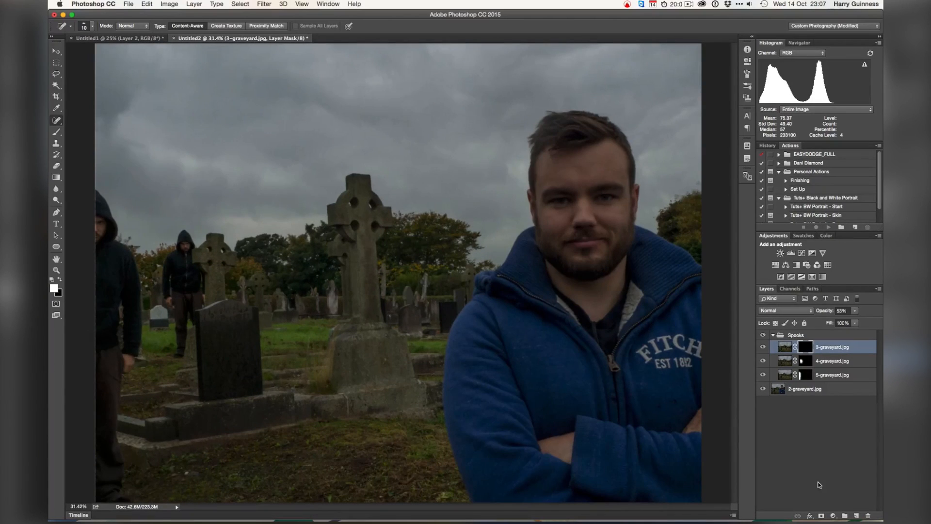
Trace the outer edge of the blue hoodie's sleeve from the mid-arm up to the shoulder with the Pen tool
key(super+equal)
key(super+equal)
key(super+equal)
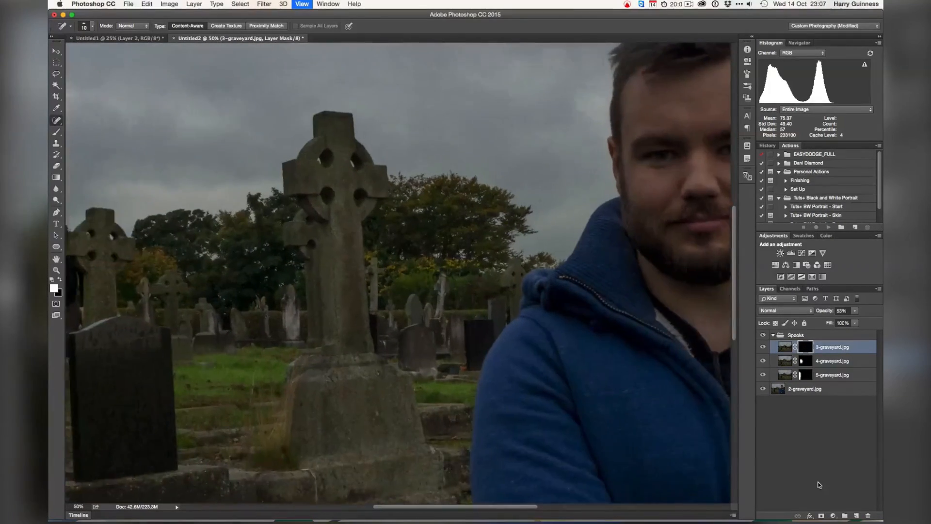
scroll(389, 262, down, 5)
scroll(389, 262, right, 3)
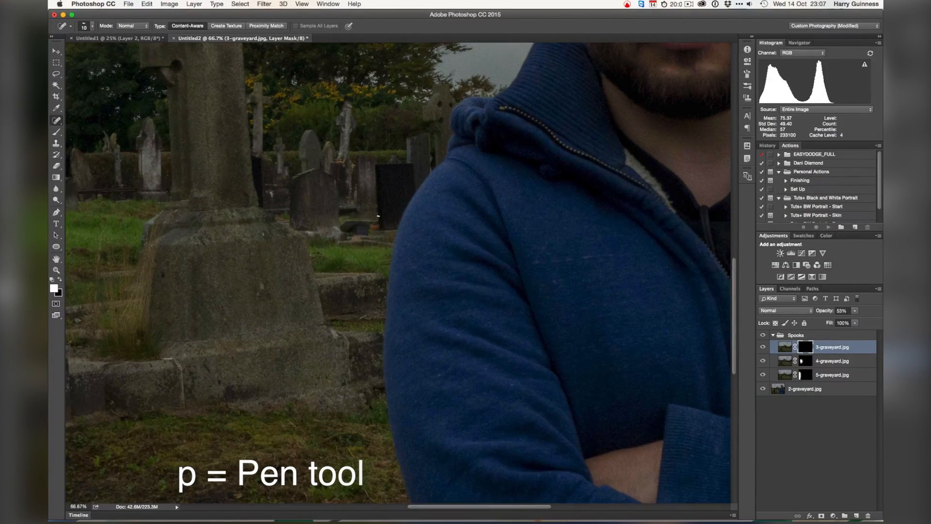
key(p)
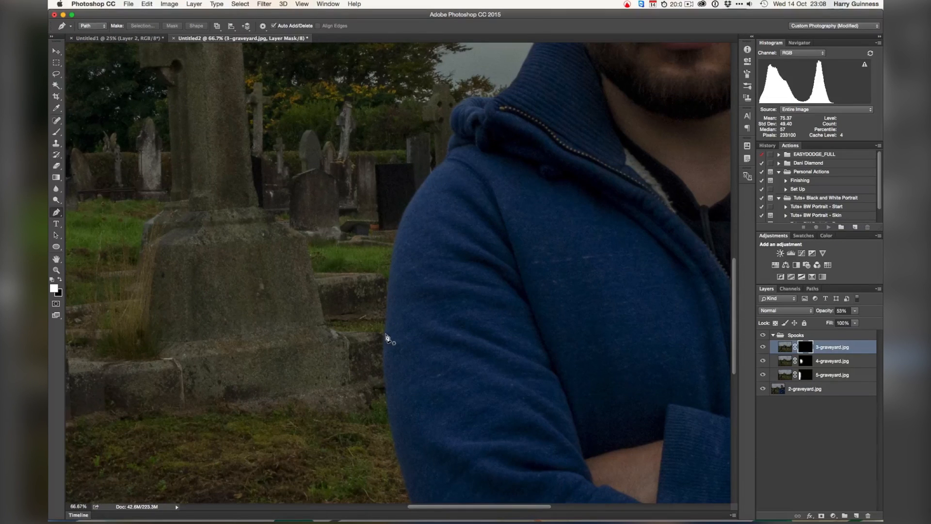
drag(386, 315, 384, 313)
drag(383, 322, 384, 320)
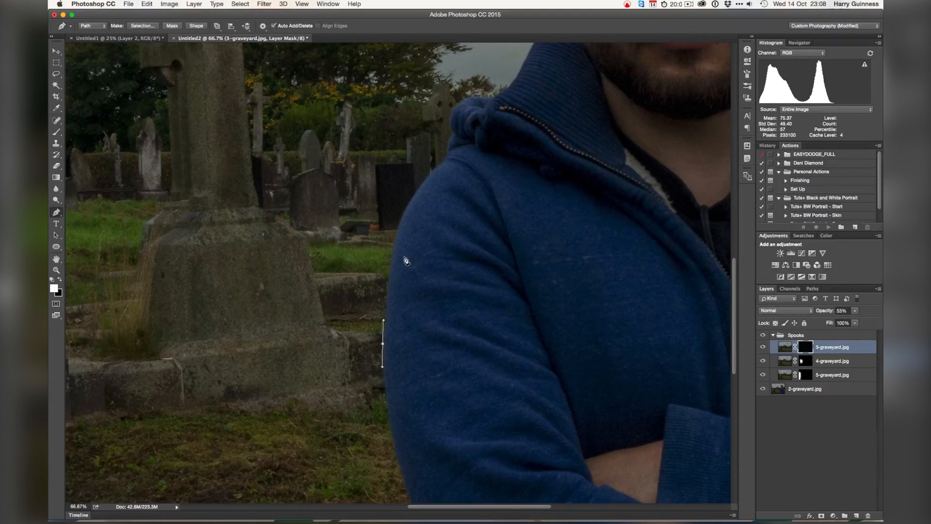
click(409, 207)
drag(413, 198, 425, 183)
click(446, 161)
drag(452, 156, 469, 145)
Close the sleeve path with straight segments across the inside of the blue hoodie and check the work path
click(566, 215)
click(589, 319)
click(496, 431)
click(392, 379)
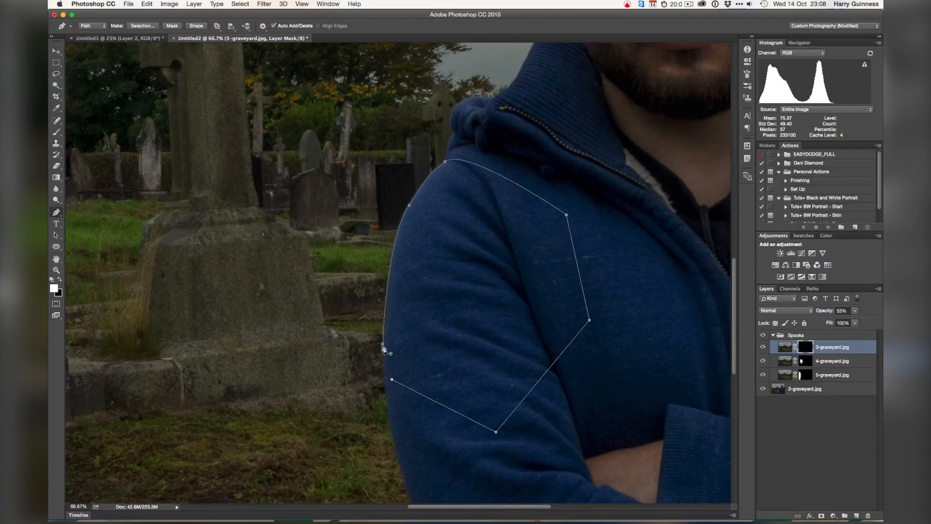
click(383, 344)
click(813, 288)
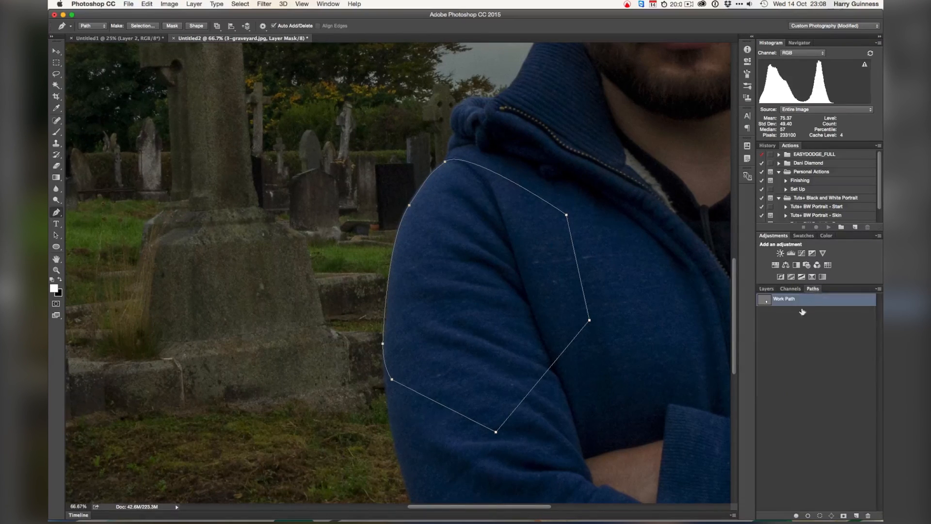
click(766, 288)
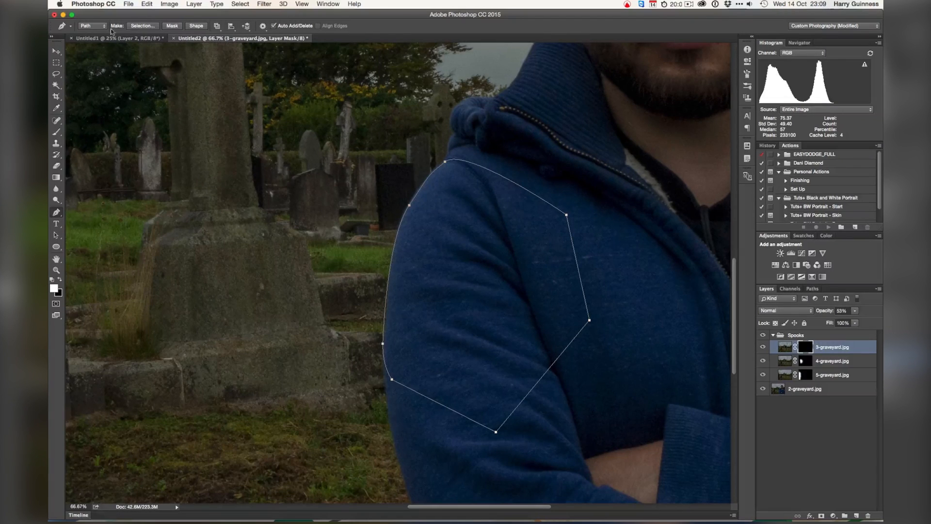
Convert the sleeve path into a new selection with a 2 px feather radius and invert it to protect the sleeve
click(140, 26)
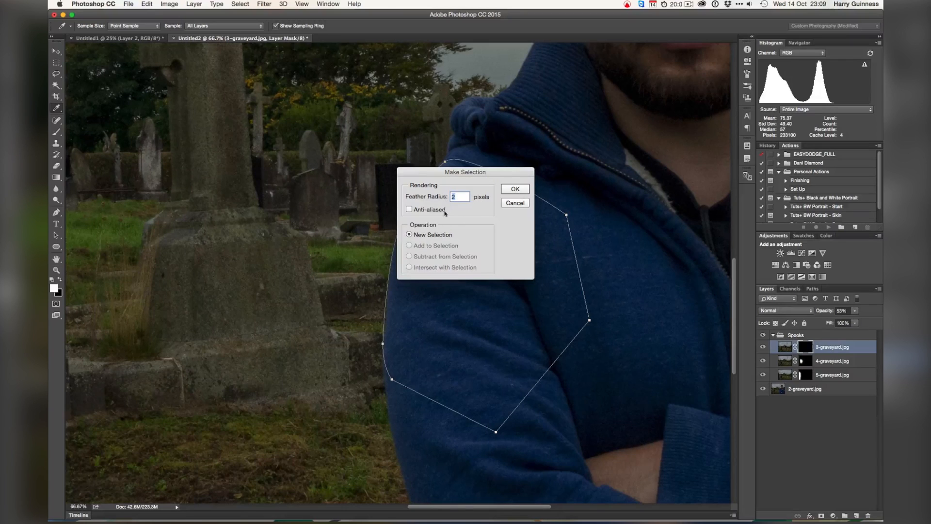
click(515, 189)
key(p)
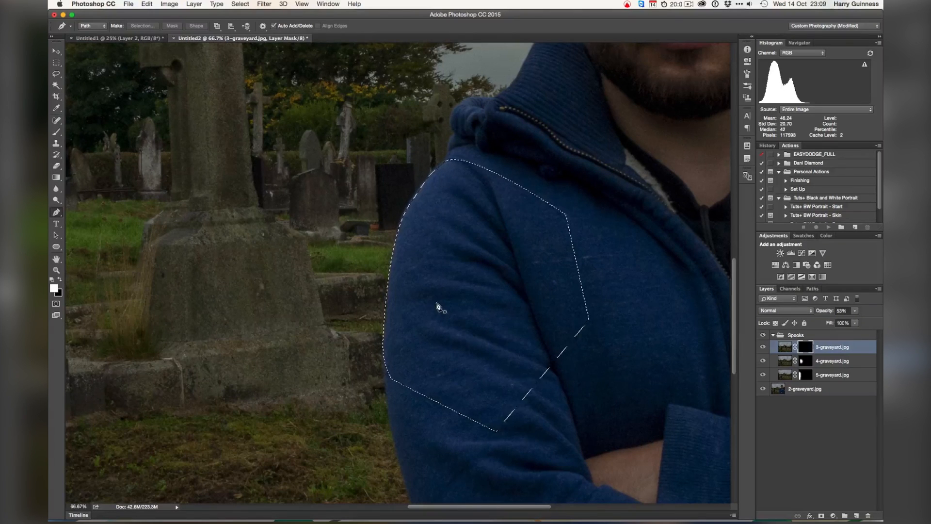
key(b)
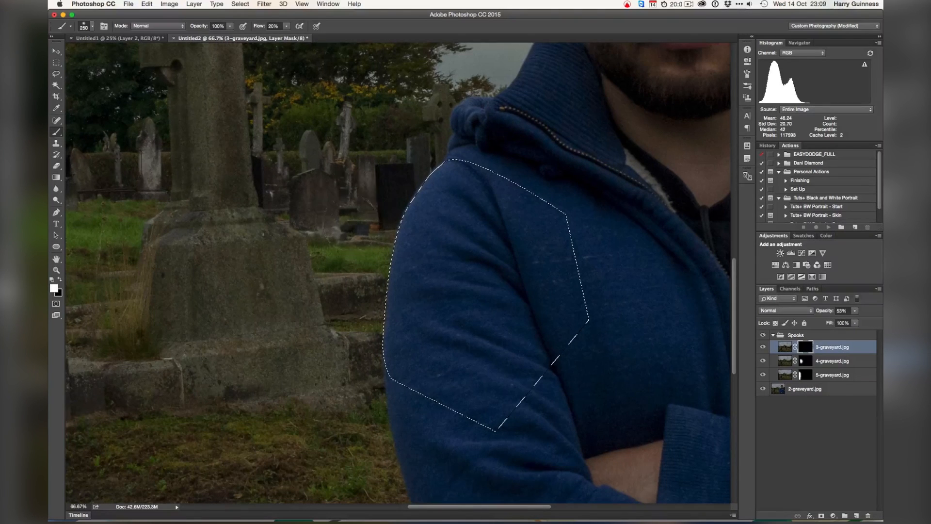
mouse_move(443, 234)
mouse_down()
mouse_move(449, 269)
mouse_move(470, 276)
mouse_move(488, 253)
mouse_move(494, 273)
mouse_move(468, 240)
mouse_move(447, 259)
mouse_up()
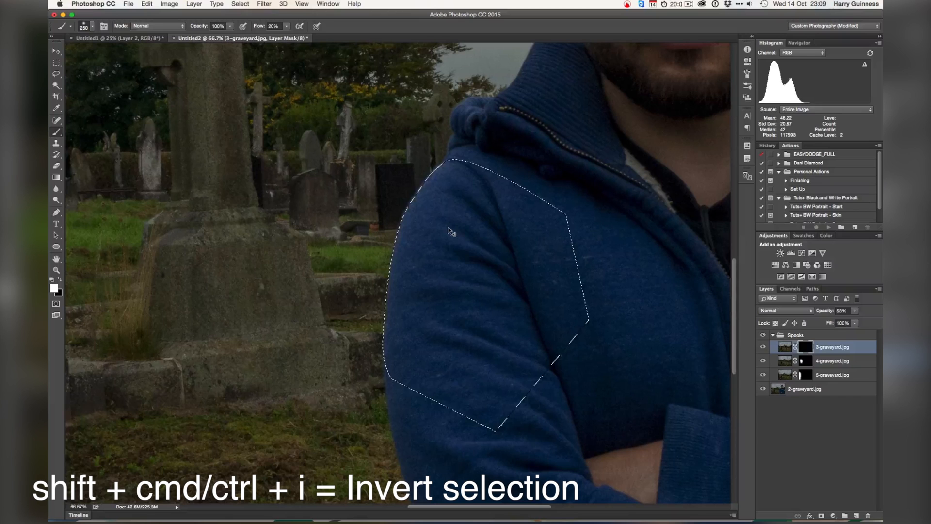
key(shift+super+i)
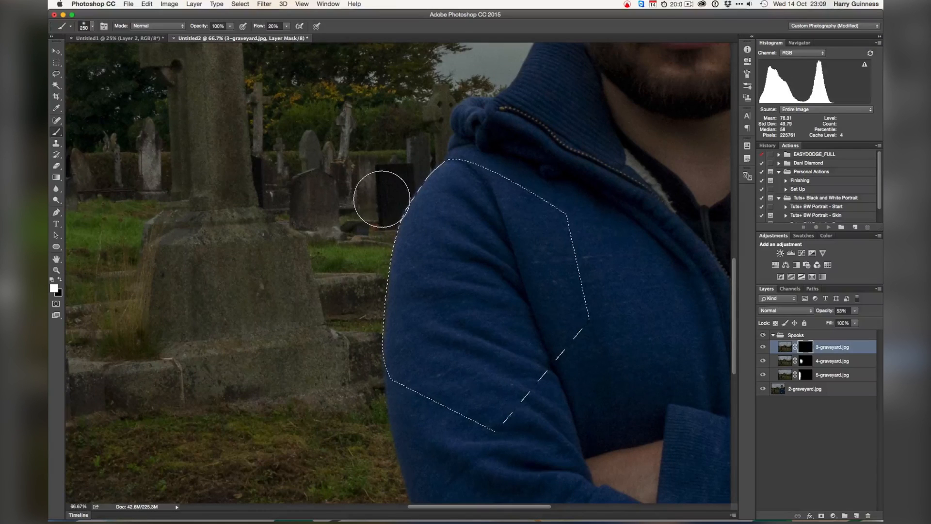
Set the 3-graveyard.jpg layer to 100% opacity and paint white on its mask with a 250 px brush to reveal the third hooded figure
mouse_move(383, 182)
mouse_down()
mouse_move(369, 214)
mouse_move(383, 216)
mouse_move(412, 167)
mouse_move(396, 174)
mouse_move(417, 152)
mouse_move(405, 251)
mouse_up()
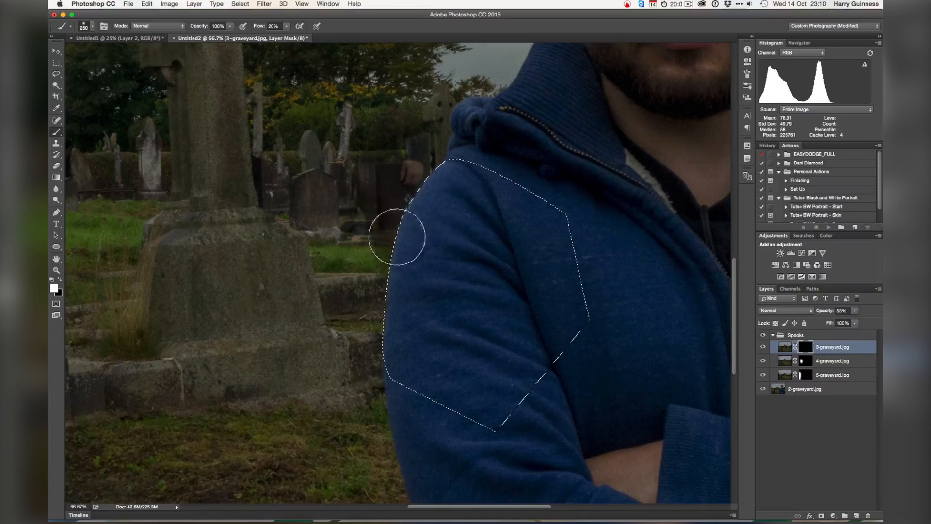
mouse_move(375, 240)
mouse_down()
mouse_move(410, 274)
mouse_move(401, 279)
mouse_move(396, 244)
mouse_move(405, 227)
mouse_move(383, 163)
mouse_move(385, 175)
mouse_move(373, 175)
mouse_move(394, 236)
mouse_move(422, 246)
mouse_move(429, 260)
mouse_move(403, 237)
mouse_up()
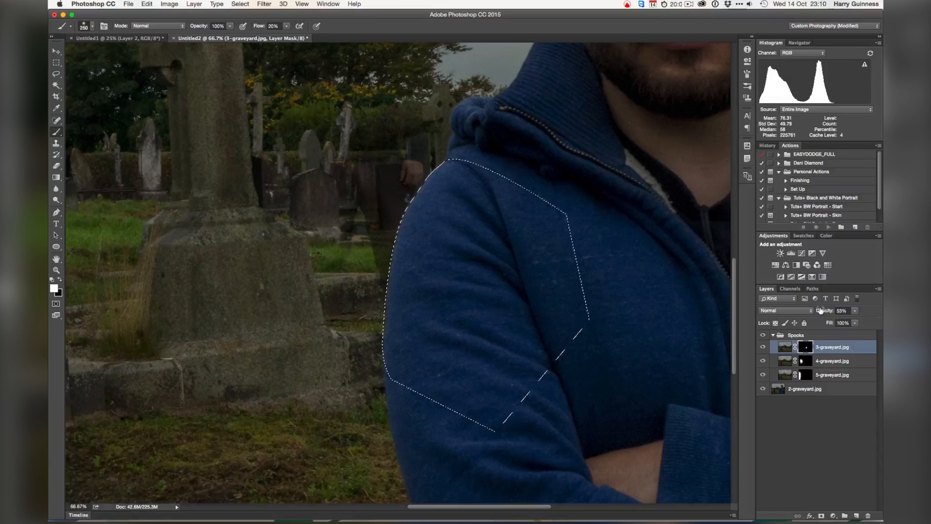
click(841, 311)
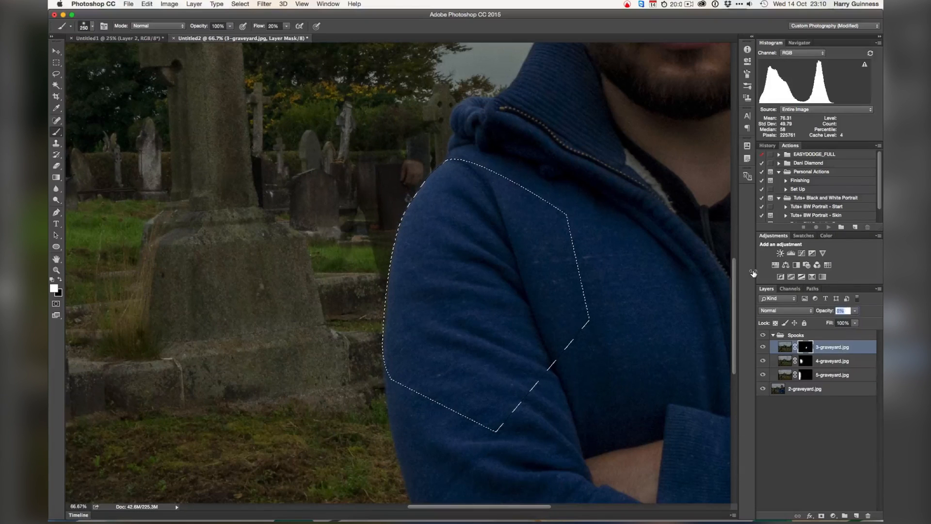
drag(426, 219, 879, 316)
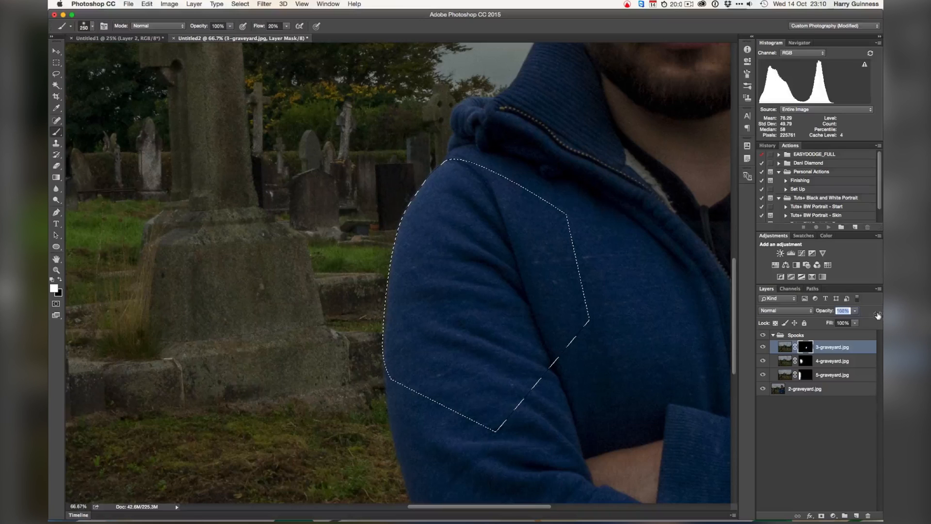
drag(376, 159, 445, 254)
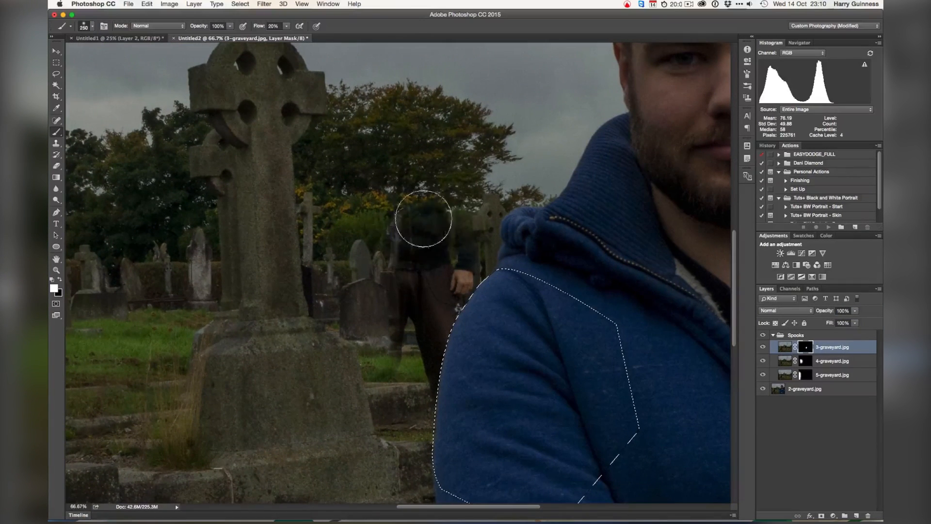
mouse_move(499, 235)
mouse_down()
mouse_move(440, 229)
mouse_move(433, 164)
mouse_move(446, 147)
mouse_move(418, 124)
mouse_move(427, 102)
mouse_move(409, 96)
mouse_move(411, 71)
mouse_move(429, 83)
mouse_move(421, 80)
mouse_move(423, 125)
mouse_move(434, 153)
mouse_move(470, 172)
mouse_move(461, 228)
mouse_move(446, 211)
mouse_move(472, 210)
mouse_move(464, 238)
mouse_move(432, 256)
mouse_move(400, 222)
mouse_move(380, 177)
mouse_move(365, 241)
mouse_move(380, 269)
mouse_move(363, 283)
mouse_move(372, 316)
mouse_move(351, 369)
mouse_move(360, 400)
mouse_move(342, 372)
mouse_move(351, 404)
mouse_move(397, 417)
mouse_move(389, 458)
mouse_move(382, 391)
mouse_move(382, 433)
mouse_move(402, 283)
mouse_move(373, 216)
mouse_move(391, 114)
mouse_move(417, 258)
mouse_move(355, 156)
mouse_move(369, 84)
mouse_move(390, 73)
mouse_move(432, 99)
mouse_move(437, 90)
mouse_move(405, 95)
mouse_move(422, 167)
mouse_move(440, 196)
mouse_move(428, 182)
mouse_move(475, 194)
mouse_up()
Reduce the brush to 150 px and paint black on the 3-graveyard.jpg mask to clean up the area between the figure and the blue hoodie
key(bracketleft)
key(bracketleft)
key(bracketleft)
key(x)
mouse_move(503, 227)
mouse_down()
mouse_move(543, 245)
mouse_move(512, 267)
mouse_move(514, 242)
mouse_move(531, 236)
mouse_move(509, 213)
mouse_move(523, 197)
mouse_move(536, 229)
mouse_move(511, 228)
mouse_move(546, 222)
mouse_move(533, 253)
mouse_move(531, 222)
mouse_up()
drag(507, 358, 503, 288)
Check the masked edge beside the sleeve with the selection hidden and restored, clear the selection, and switch the foreground colour to white
key(super+h)
key(super+h)
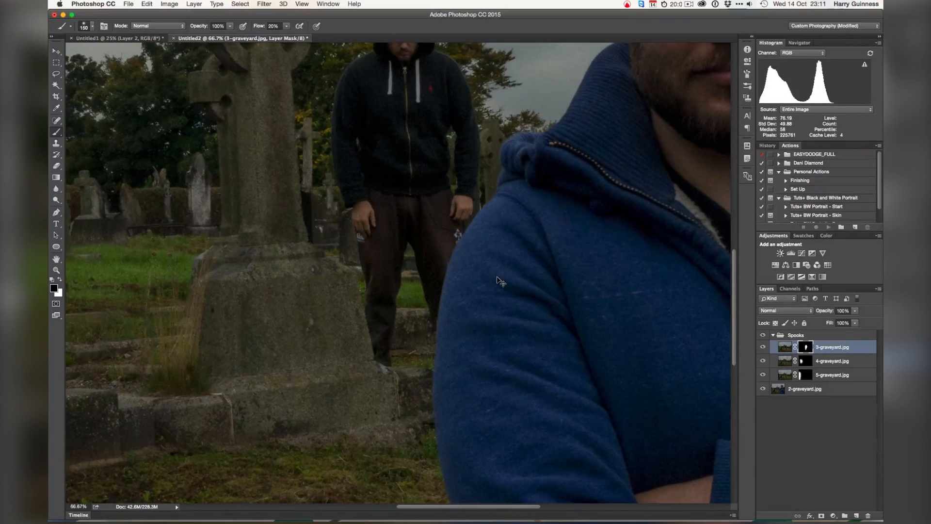
key(shift+super+d)
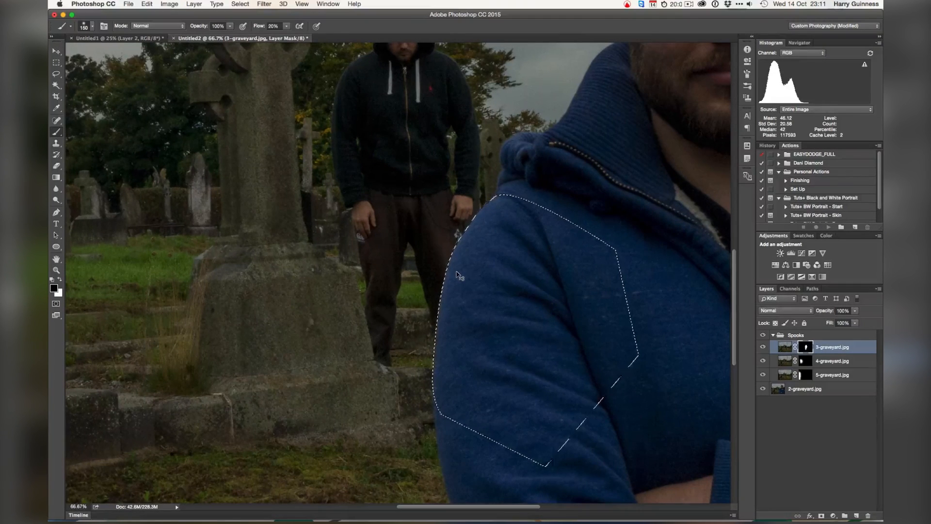
key(super+d)
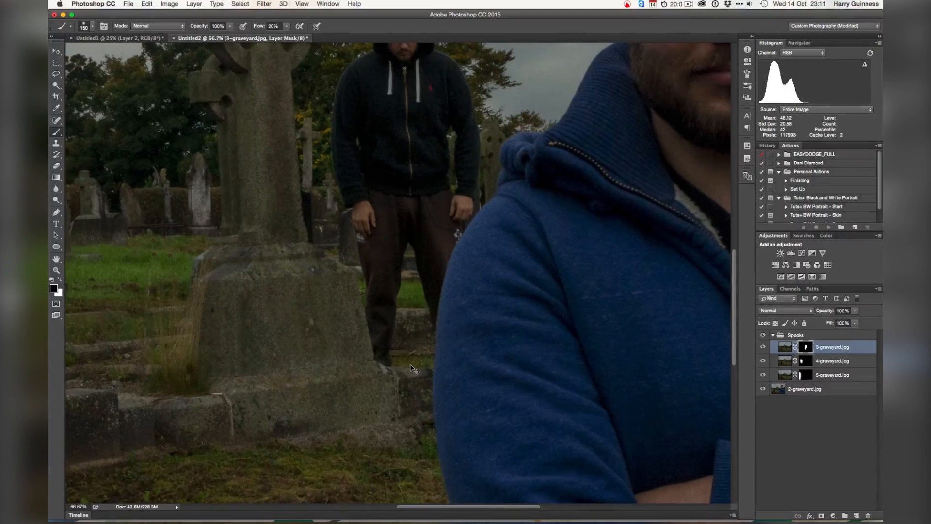
key(shift+super+d)
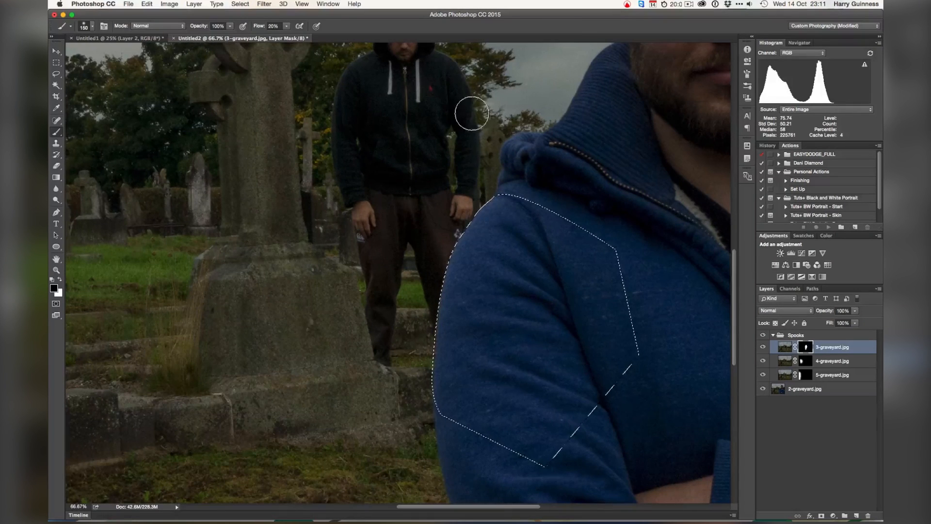
key(super+d)
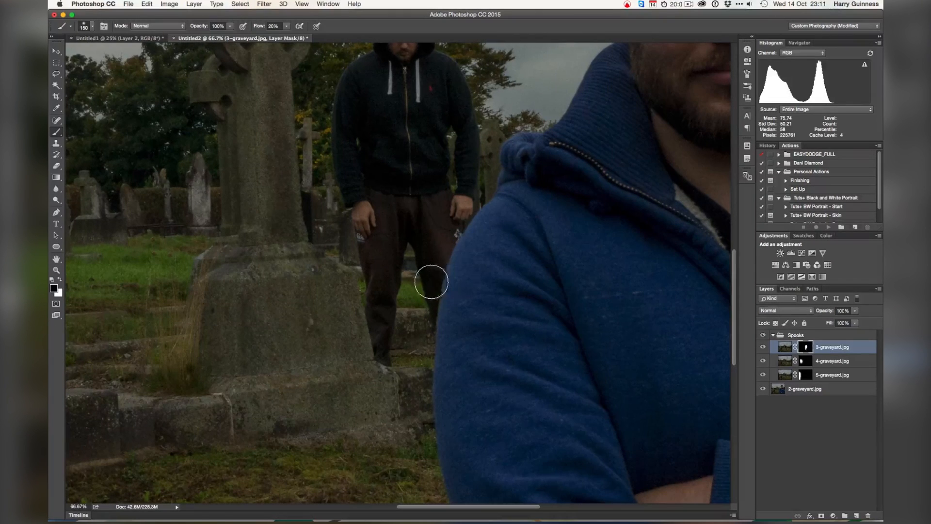
key(x)
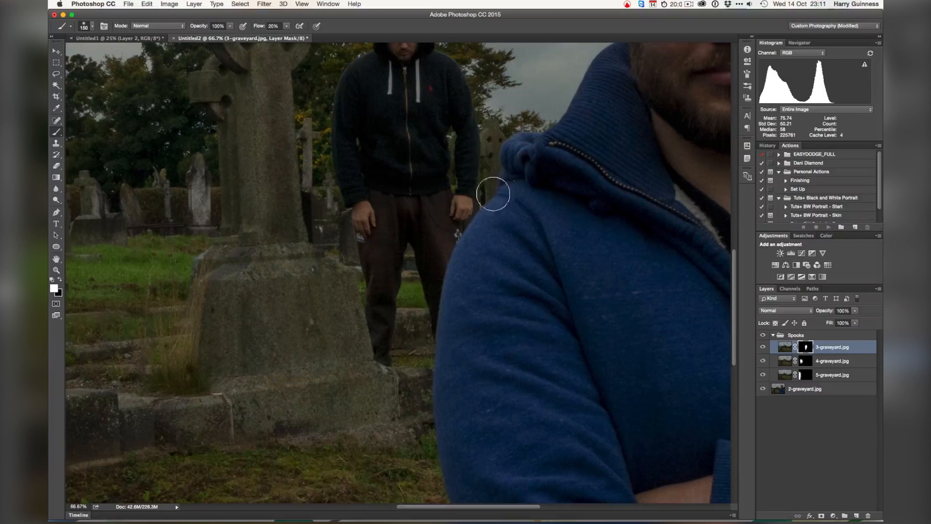
Heal away the red logo and both white drawstrings on the third figure's hoodie in the 3-graveyard.jpg image with a 10 px Spot Healing Brush
key(super+0)
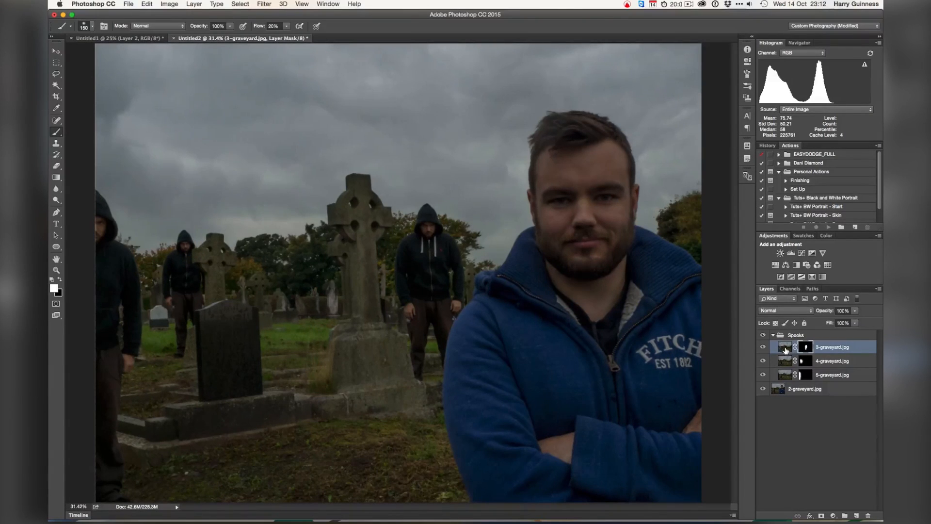
click(785, 346)
key(j)
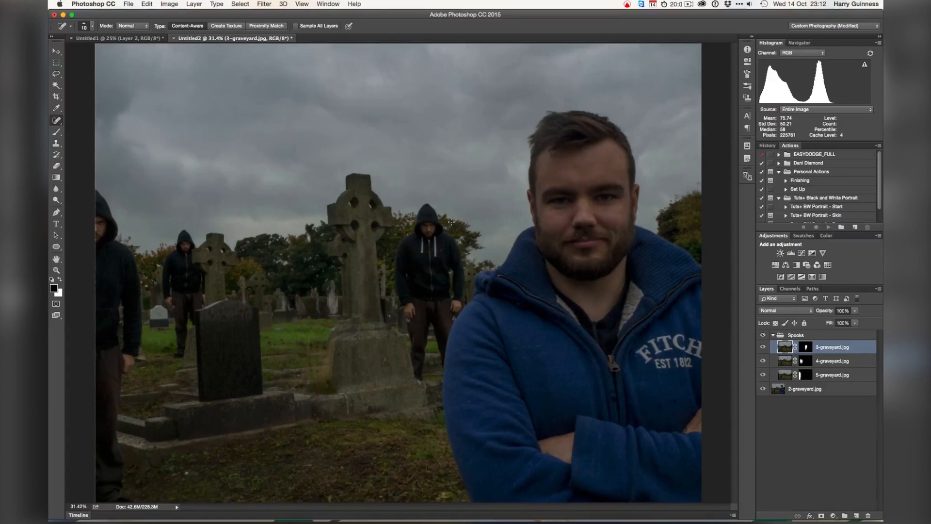
key(super+1)
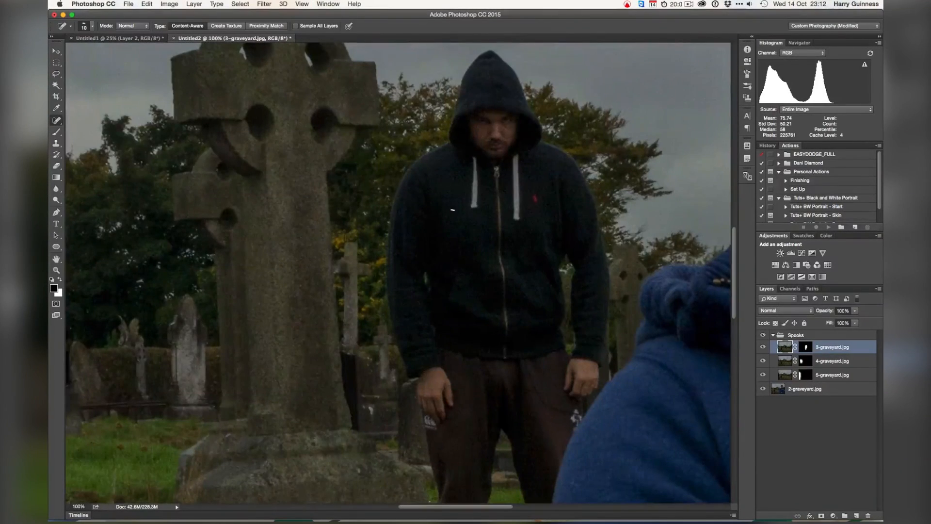
drag(499, 199, 495, 202)
drag(495, 202, 465, 218)
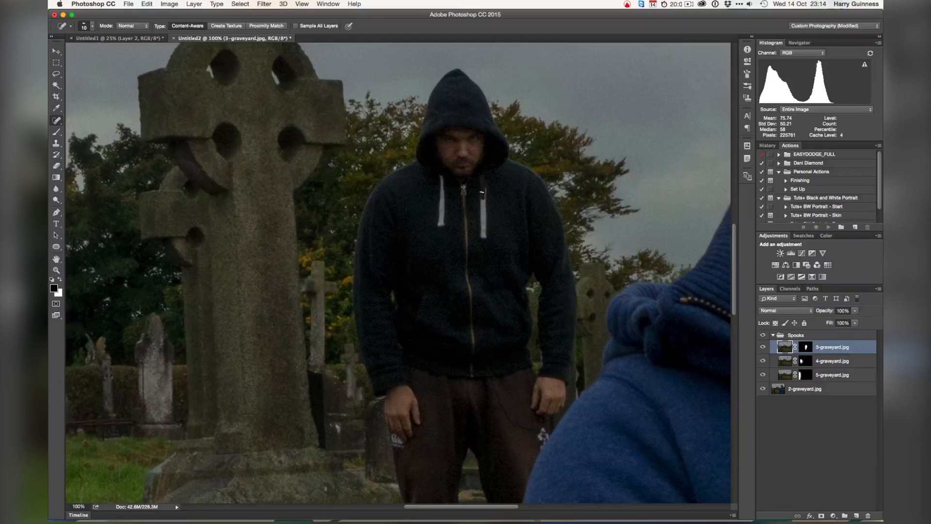
mouse_move(484, 196)
mouse_down()
mouse_move(485, 238)
mouse_move(492, 132)
mouse_move(489, 173)
mouse_move(479, 182)
mouse_move(479, 218)
mouse_up()
drag(442, 190, 441, 224)
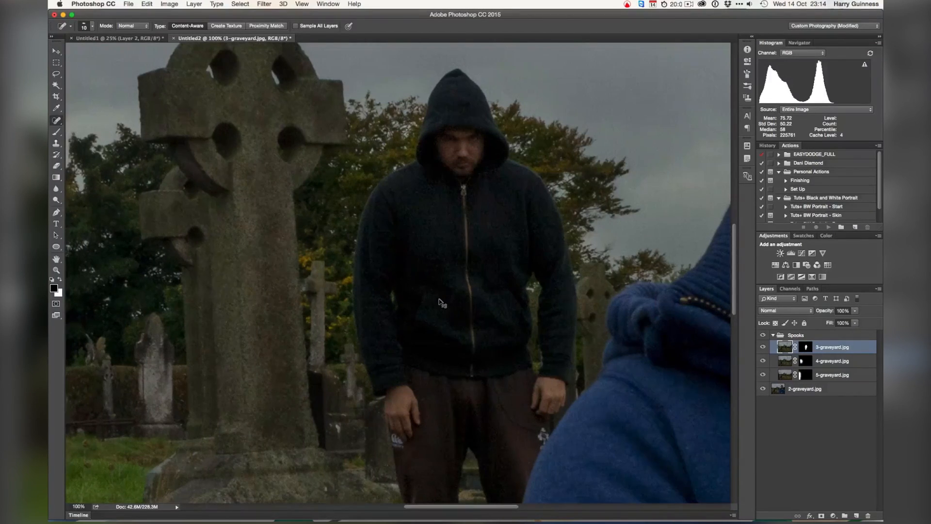
Heal away the small blemishes on the lower chest of the blue hoodie in the 2-graveyard.jpg image with a 35 px Spot Healing Brush
key(super+0)
key(super+minus)
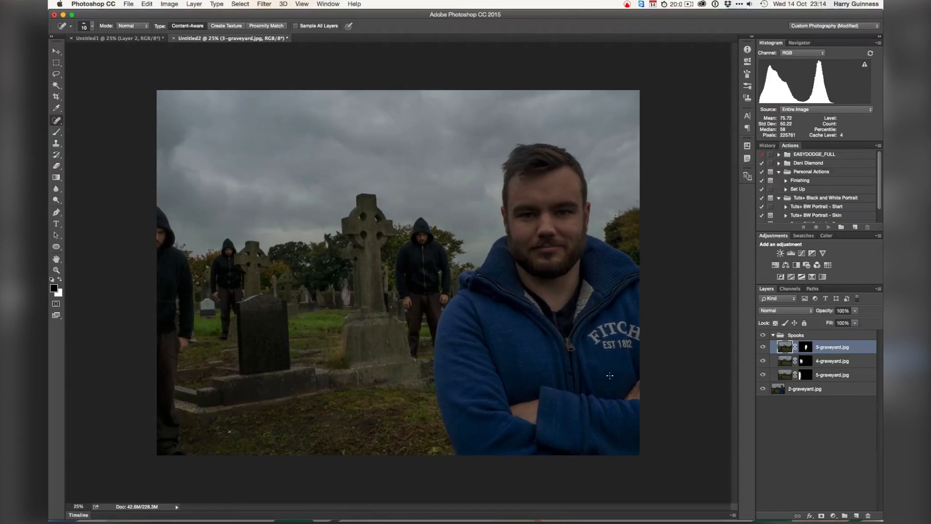
click(779, 388)
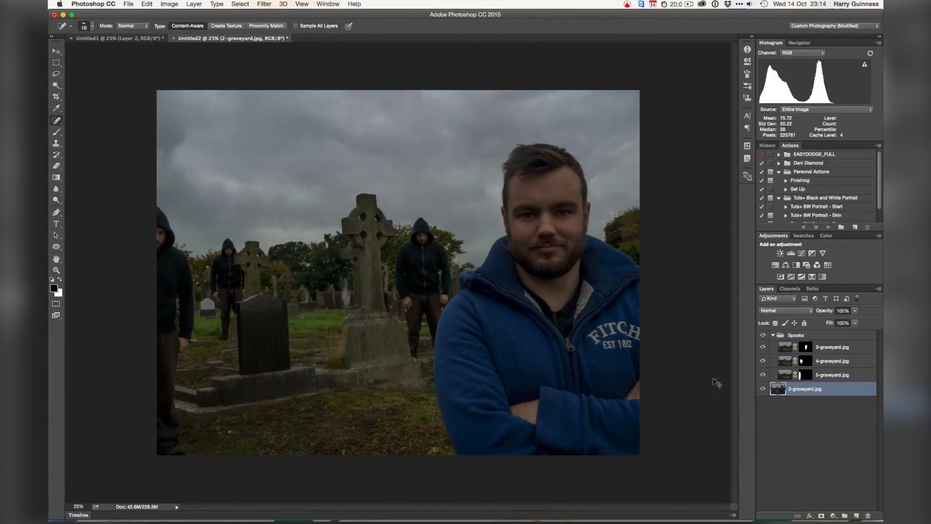
key(super+plus)
key(super+plus)
key(super+plus)
key(super+plus)
drag(545, 317, 364, 204)
drag(633, 362, 377, 211)
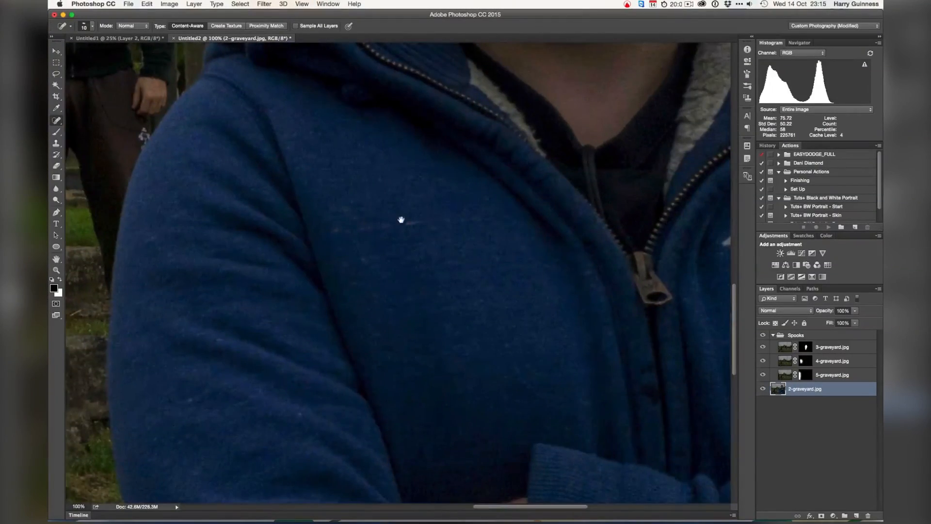
scroll(377, 211, right, 8)
scroll(378, 211, down, 3)
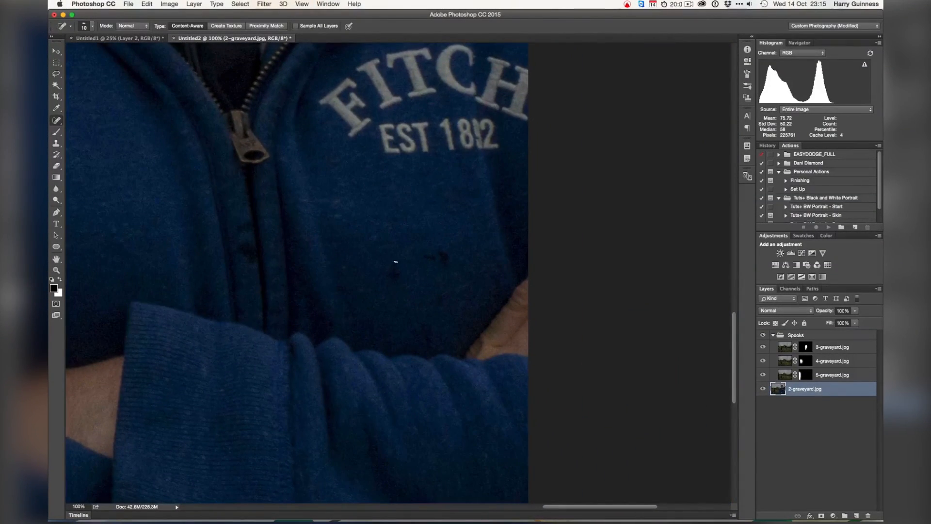
key(])
mouse_move(392, 260)
mouse_down()
mouse_move(432, 251)
mouse_move(457, 295)
mouse_move(438, 298)
mouse_move(395, 280)
mouse_move(393, 270)
mouse_move(394, 296)
mouse_up()
drag(427, 326, 430, 334)
click(445, 304)
click(475, 276)
key(super+0)
key(super+minus)
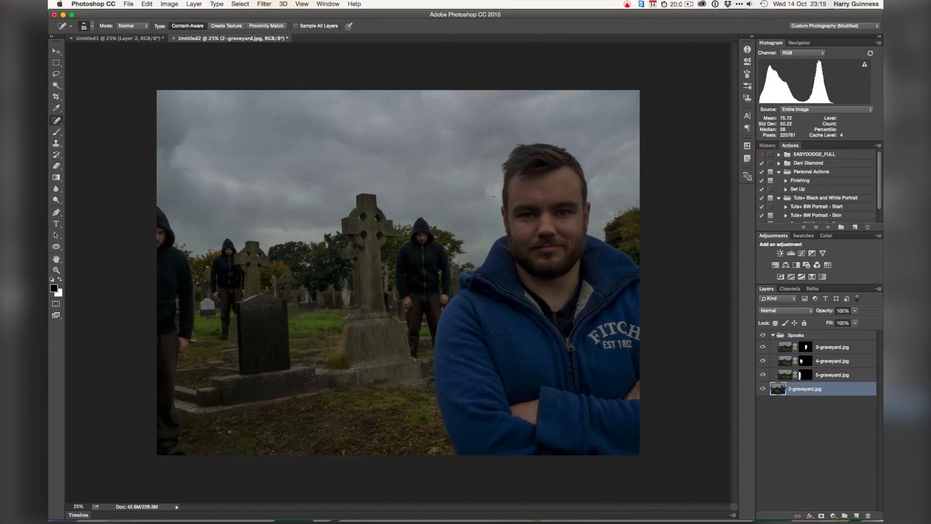
Try the Multiply, Screen and Soft Light blend modes on the Spooks group
click(813, 335)
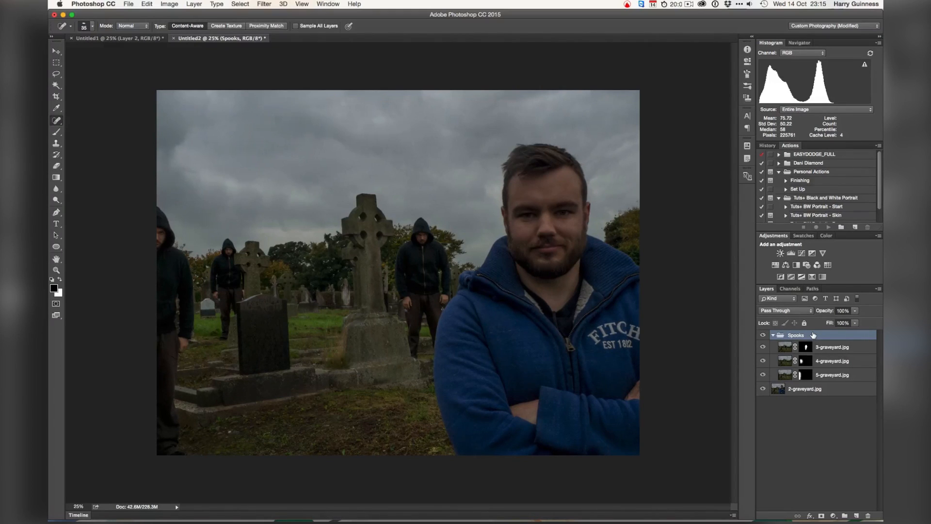
click(787, 310)
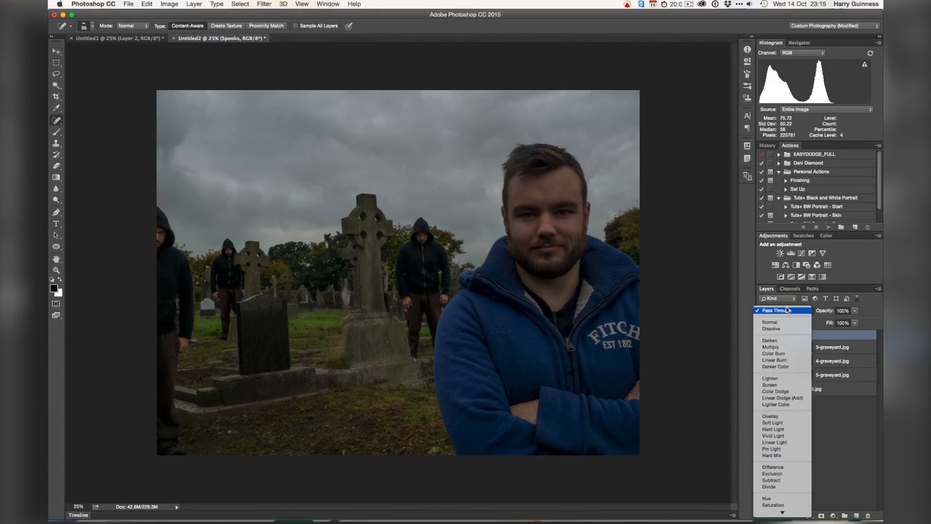
click(765, 347)
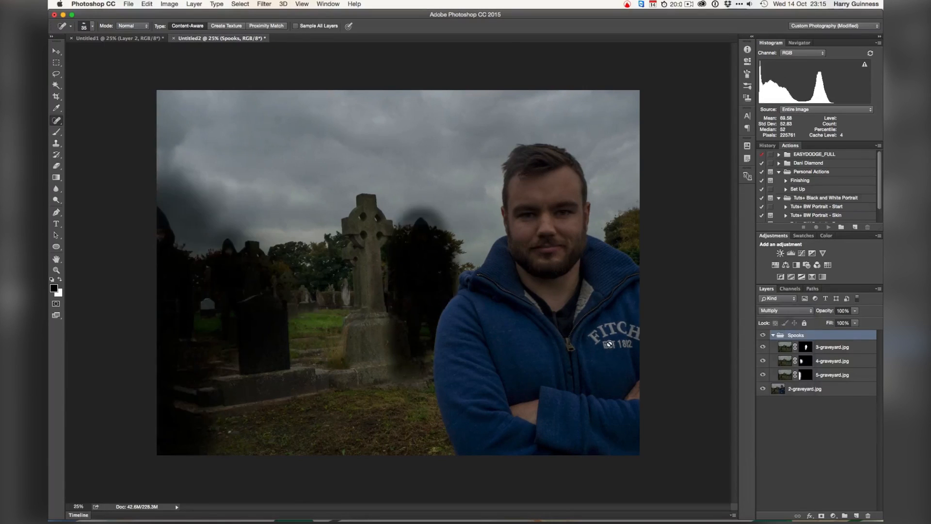
click(776, 312)
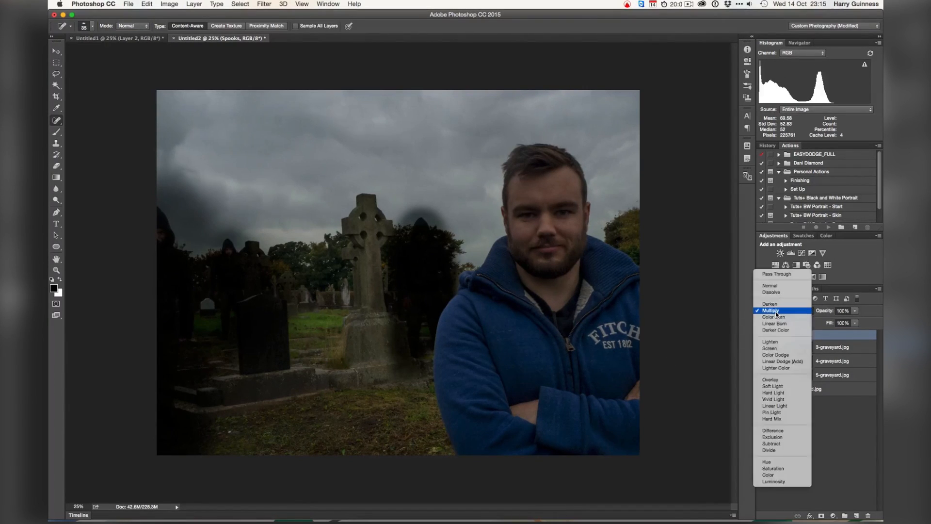
click(772, 348)
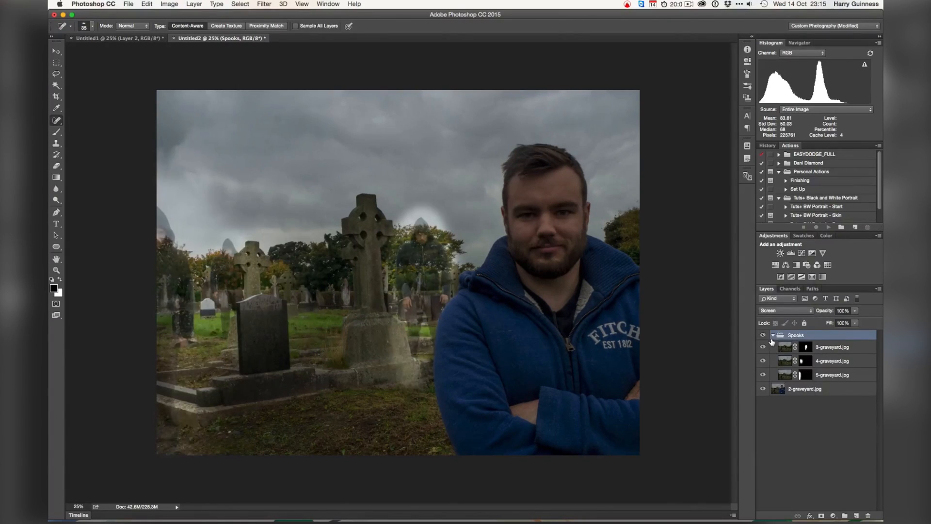
click(782, 310)
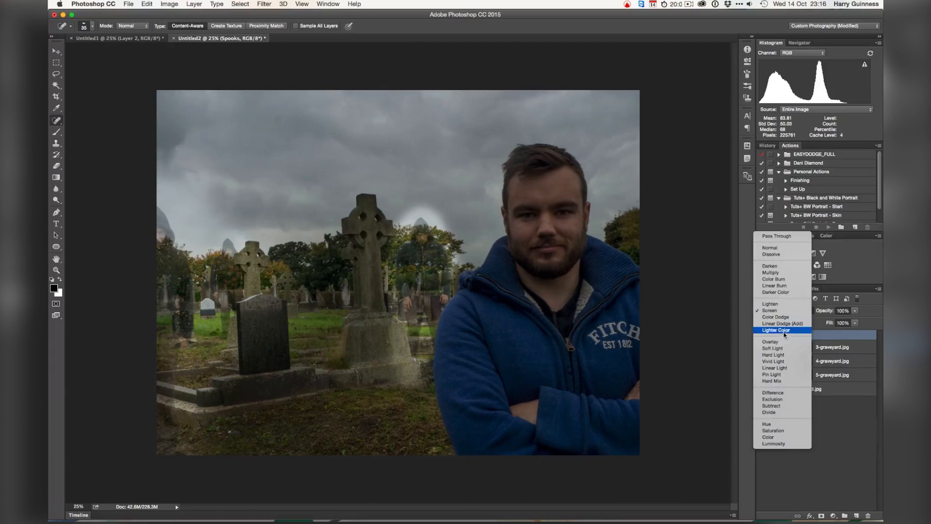
click(780, 349)
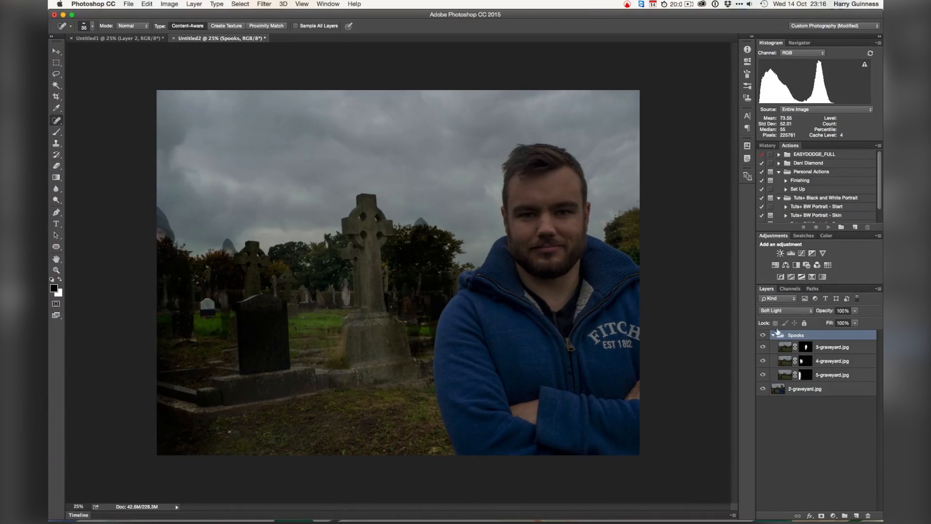
click(778, 314)
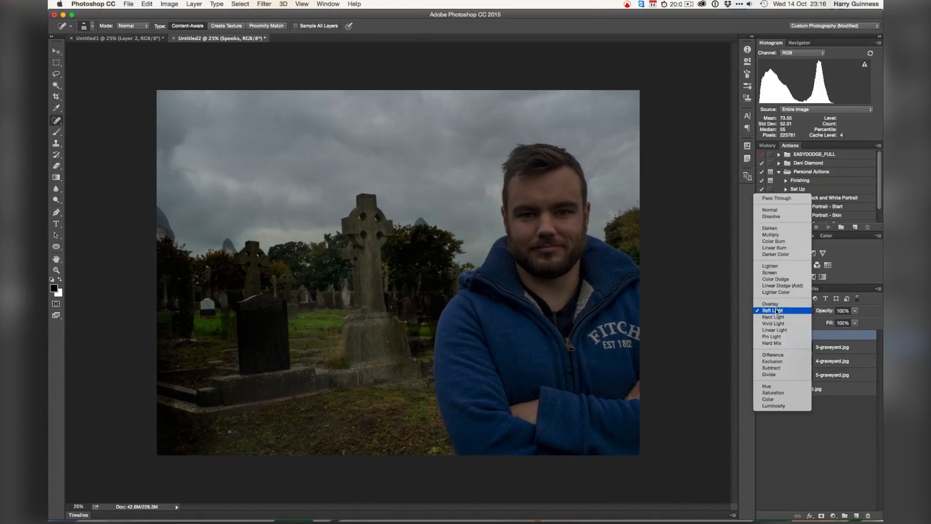
click(773, 303)
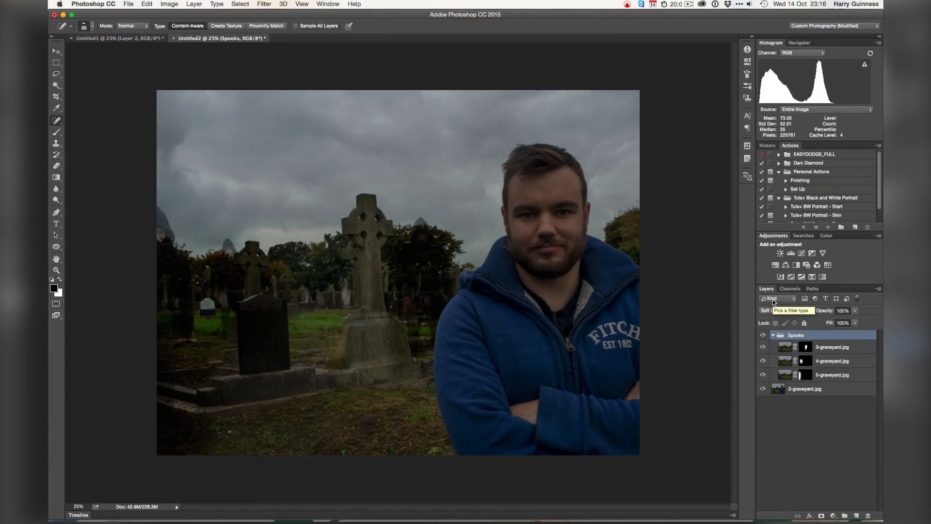
Set the Spooks group's blend mode to Normal and try several opacities, settling on 32% for faint, ghostly figures
click(779, 312)
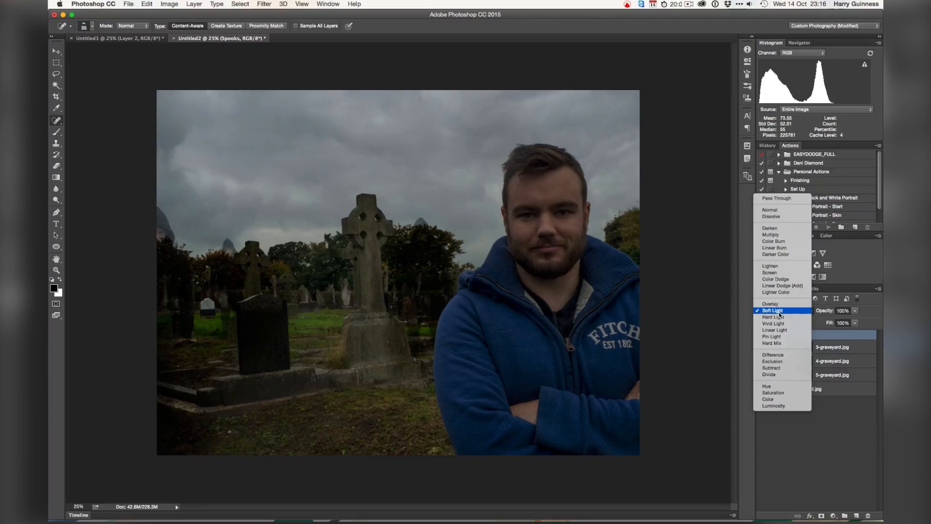
click(770, 210)
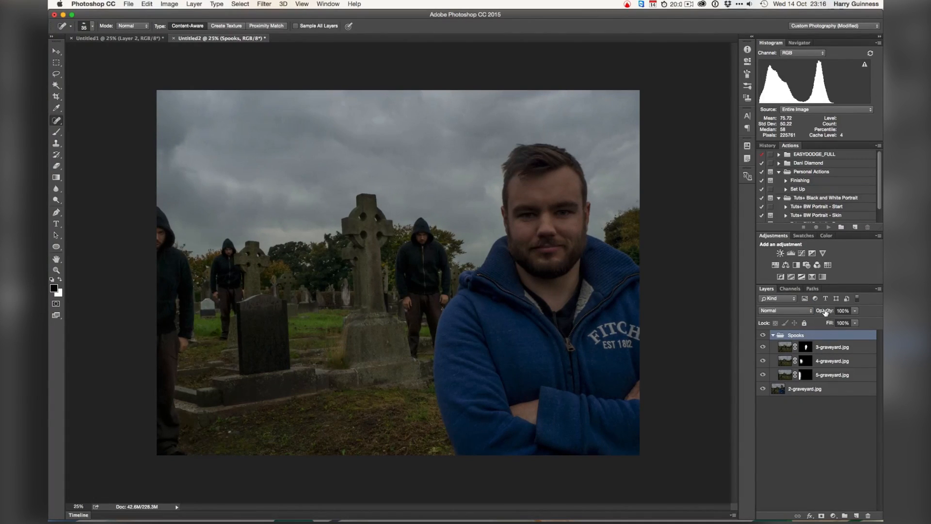
drag(824, 312, 794, 311)
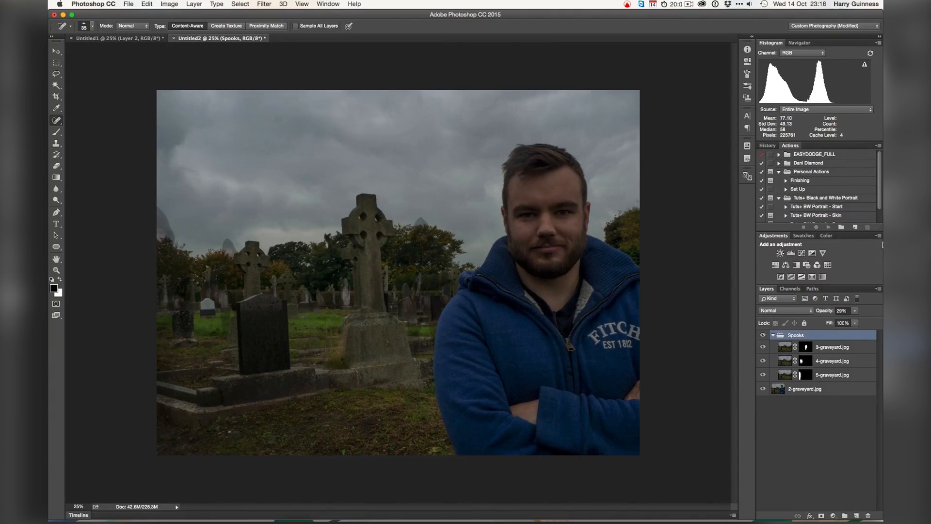
drag(825, 311, 814, 310)
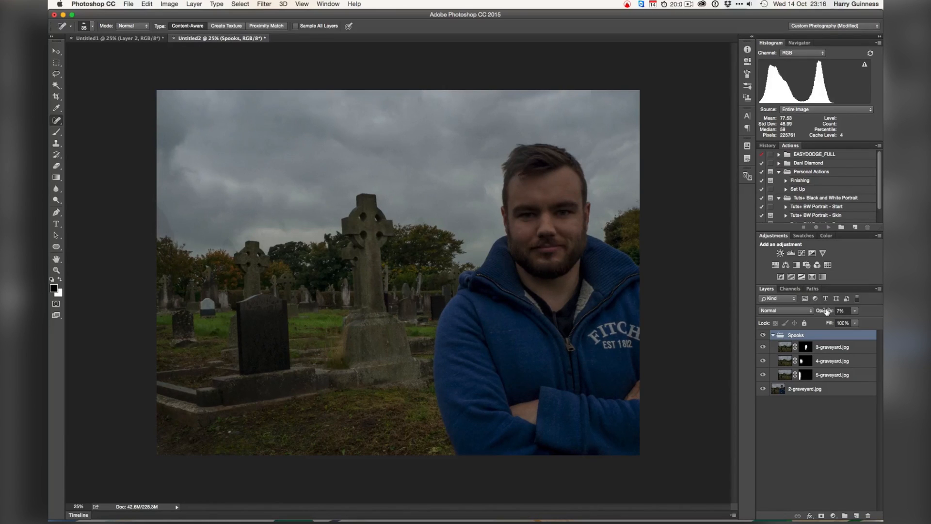
drag(826, 312, 870, 313)
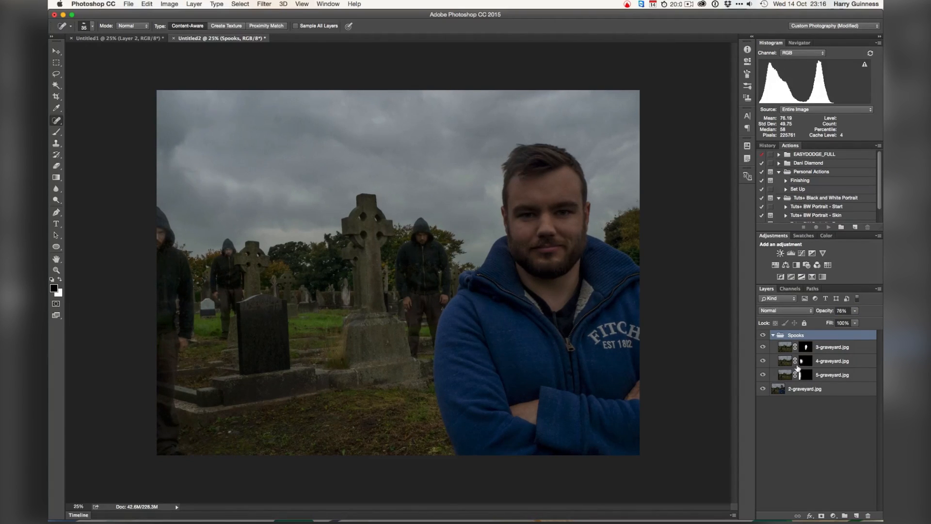
drag(827, 312, 807, 312)
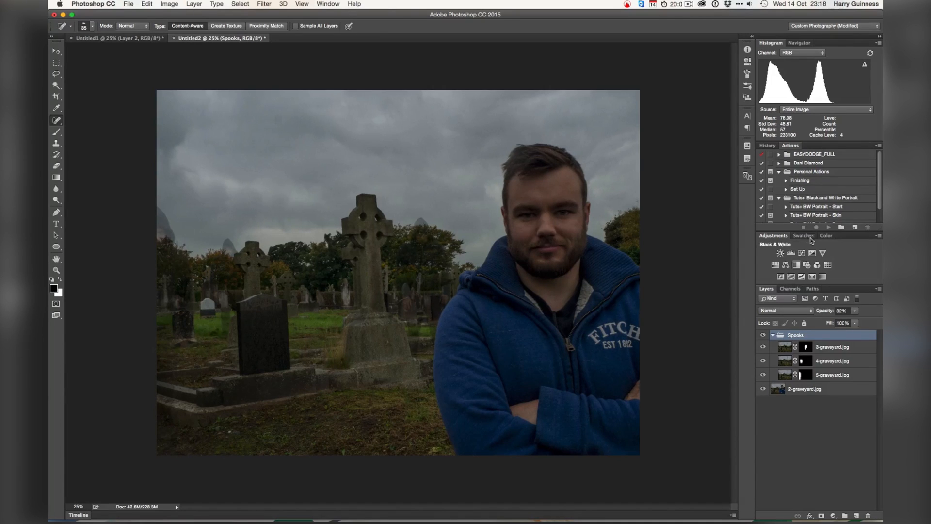
Add a Curves adjustment layer above the Spooks group, lift the shadows, and place a second curve point at about input 140, output 151
click(801, 252)
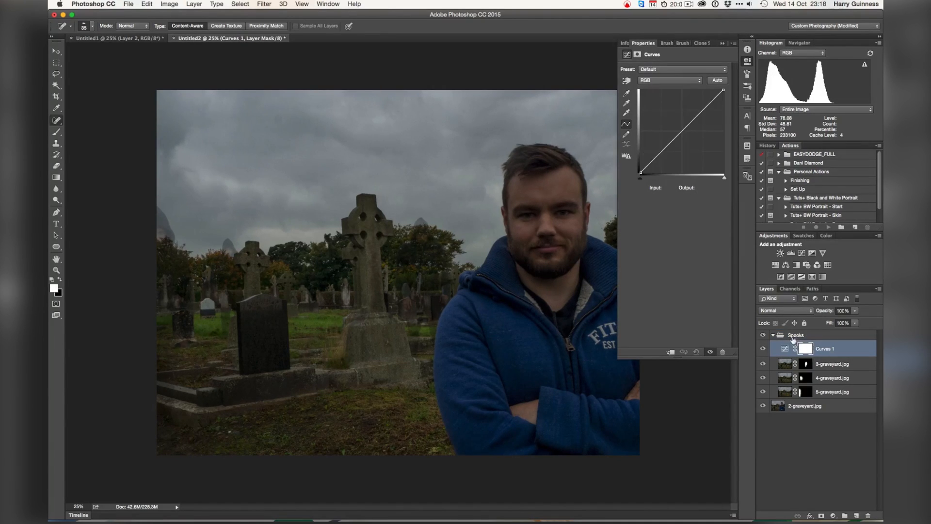
drag(813, 349, 808, 329)
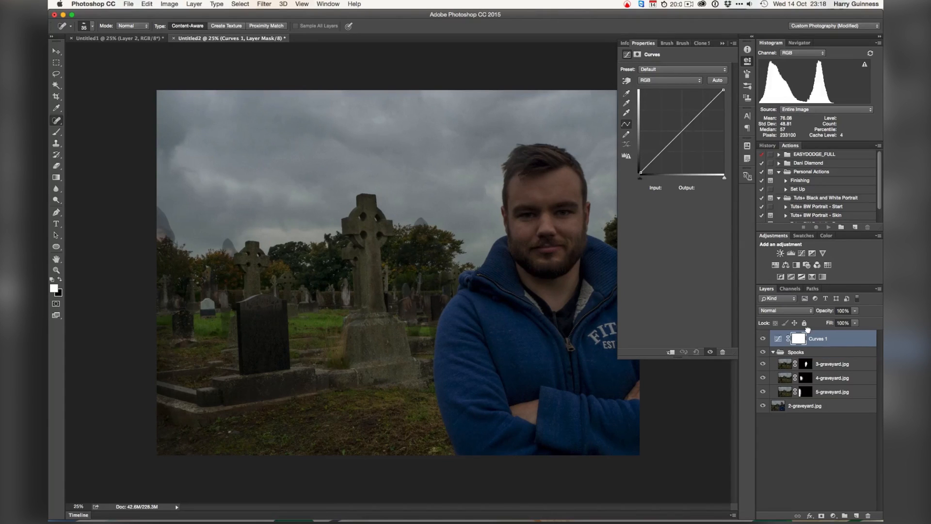
click(658, 151)
drag(659, 152, 687, 124)
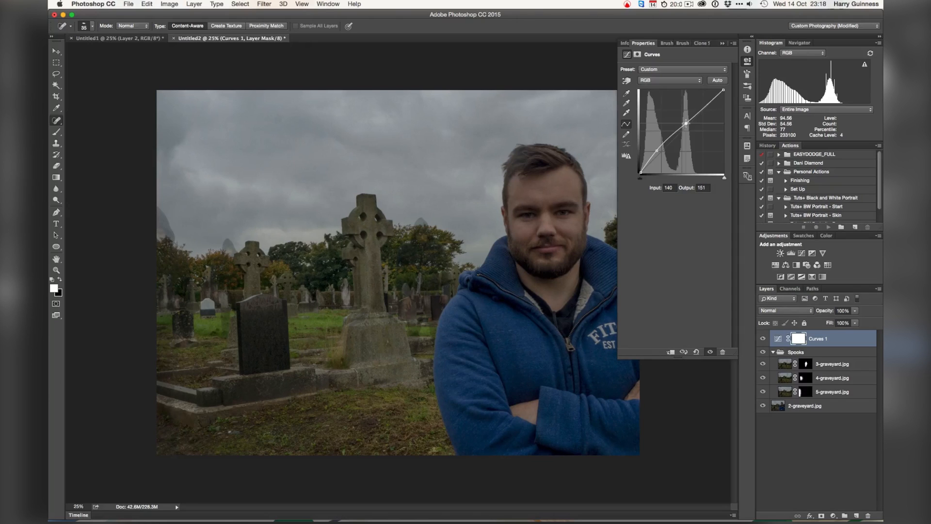
click(722, 43)
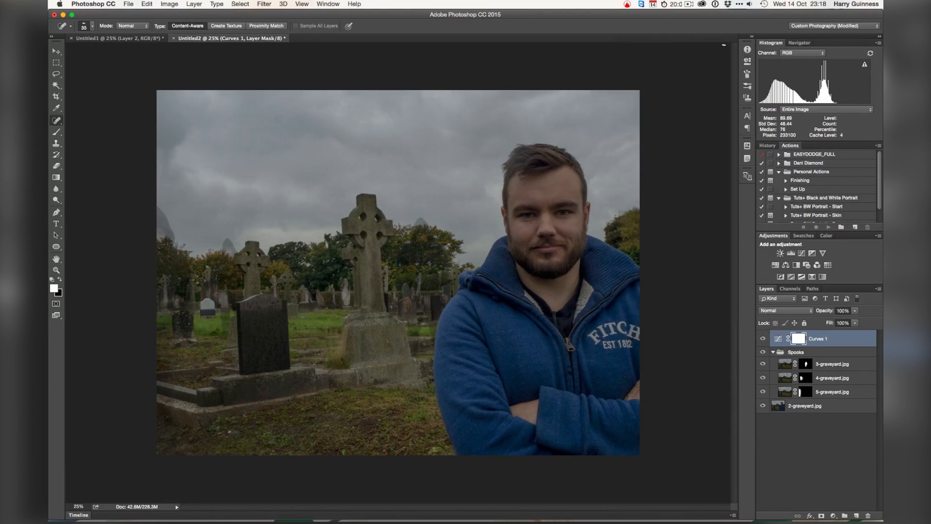
Compare the image with the Curves adjustment hidden and shown, and add a Black & White adjustment layer above it
click(762, 338)
click(762, 338)
click(798, 266)
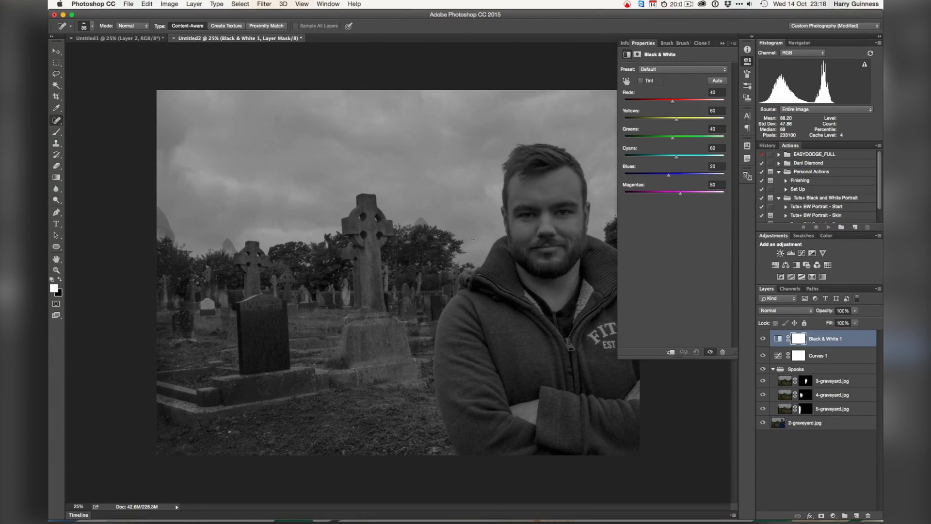
Try the Blue Filter and Green Filter presets on the Black & White adjustment and return it to Default
click(687, 69)
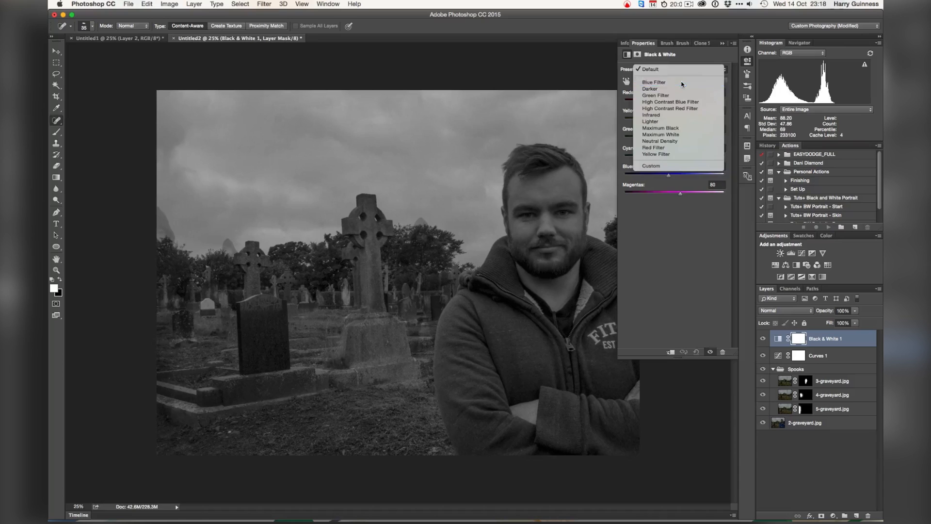
click(681, 82)
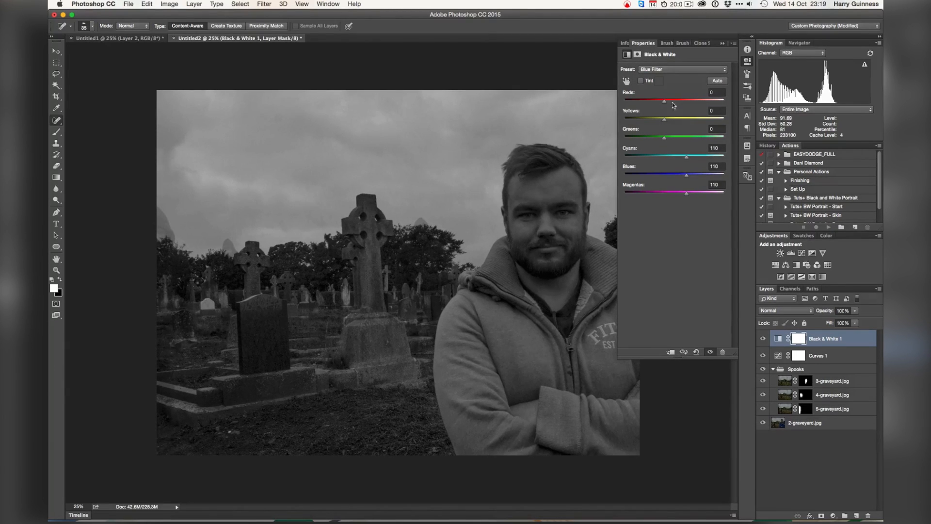
click(670, 70)
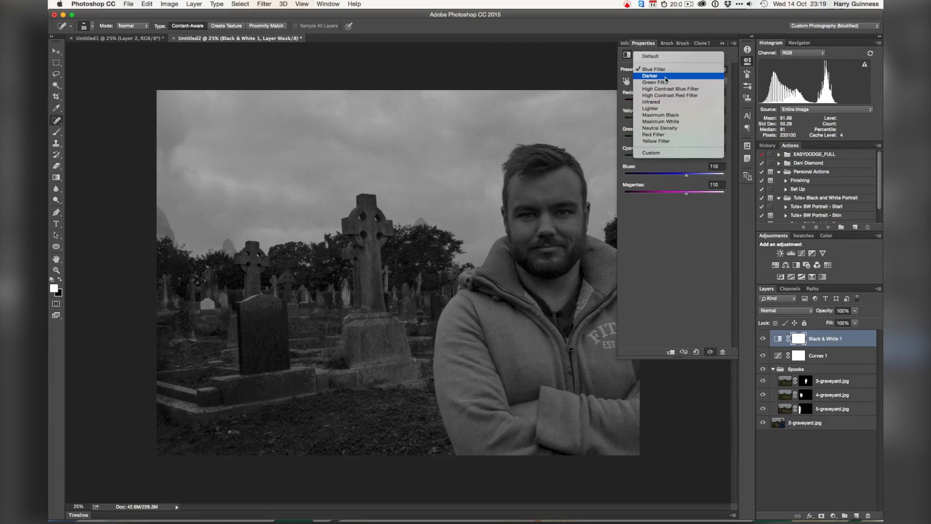
click(666, 83)
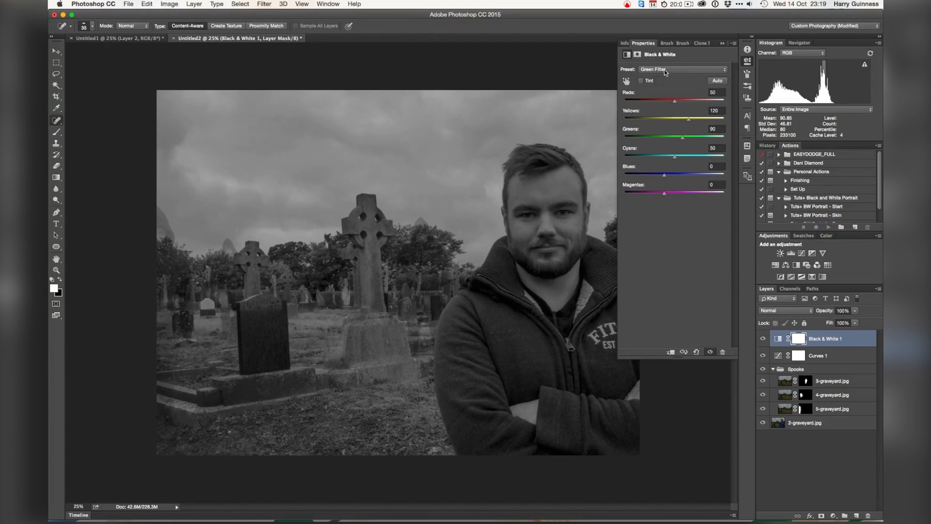
click(665, 71)
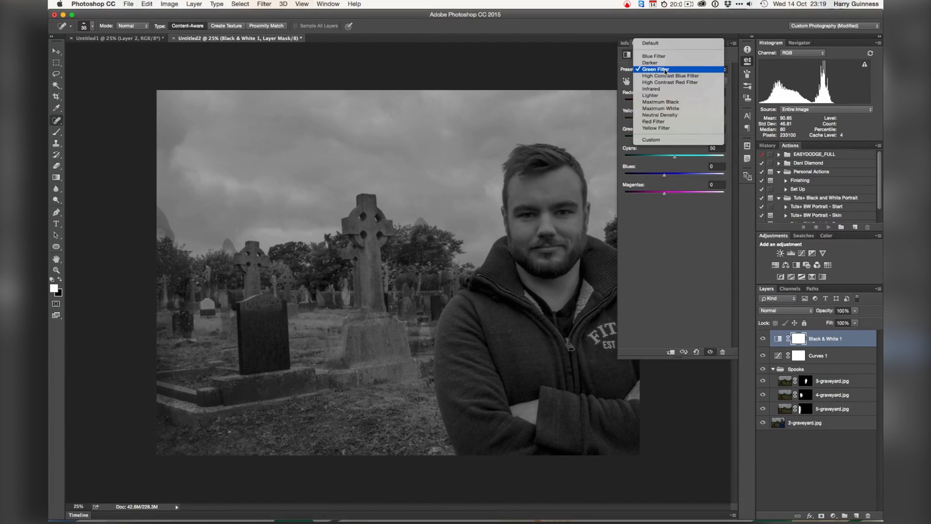
click(658, 42)
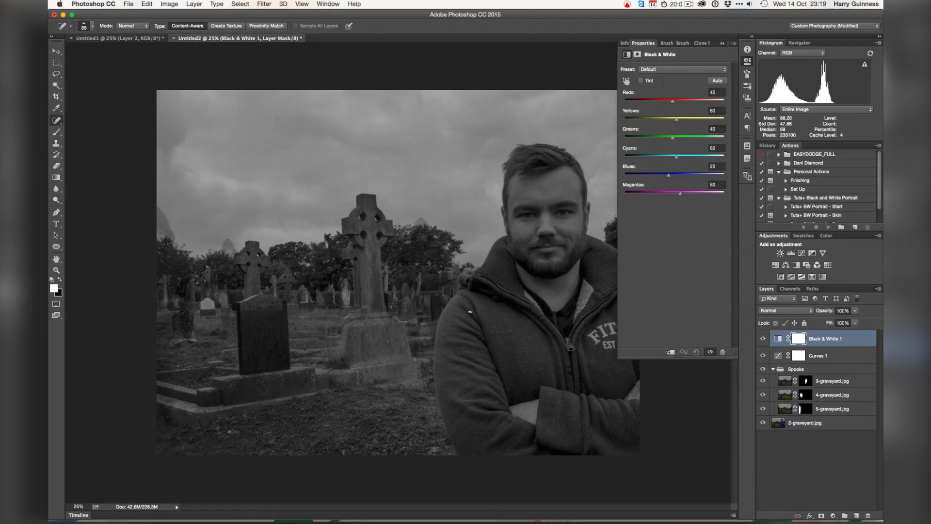
click(723, 43)
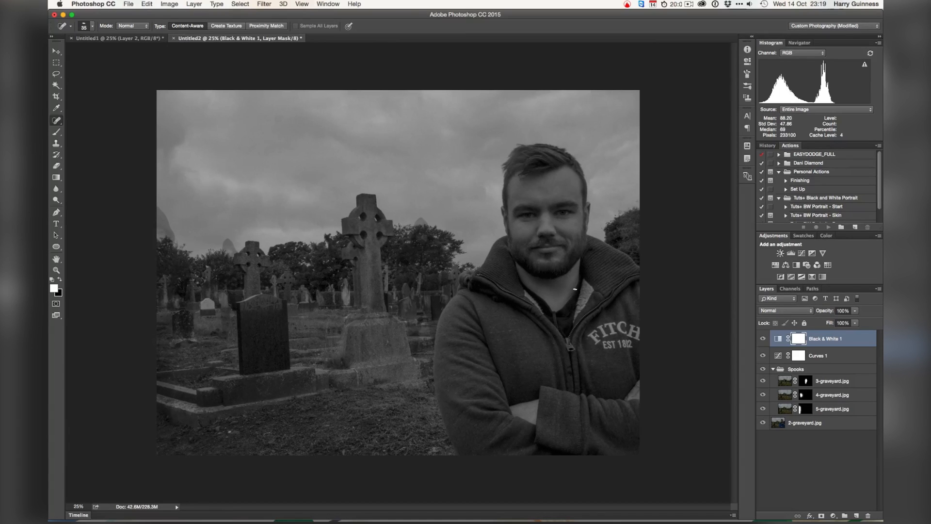
Add a new empty layer above the Black & White adjustment and set its blend mode to Soft Light
key(super+shift+n)
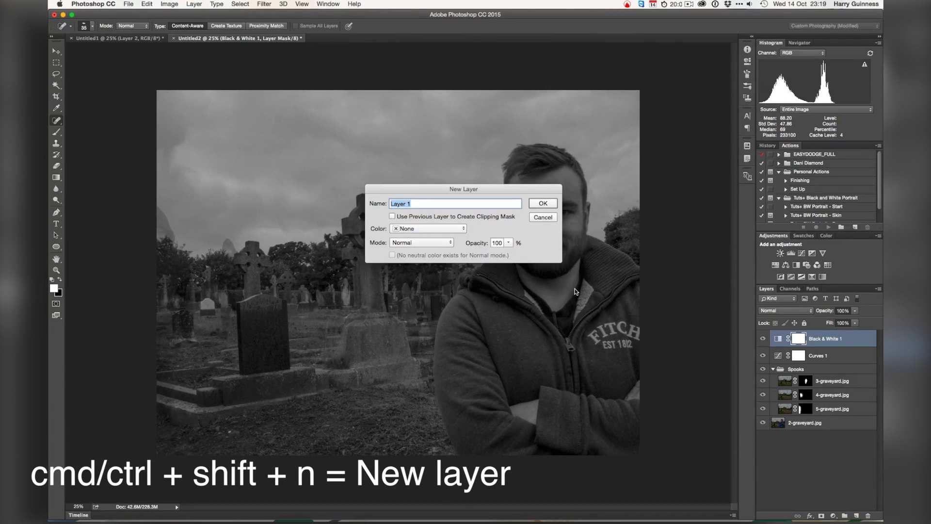
key(Return)
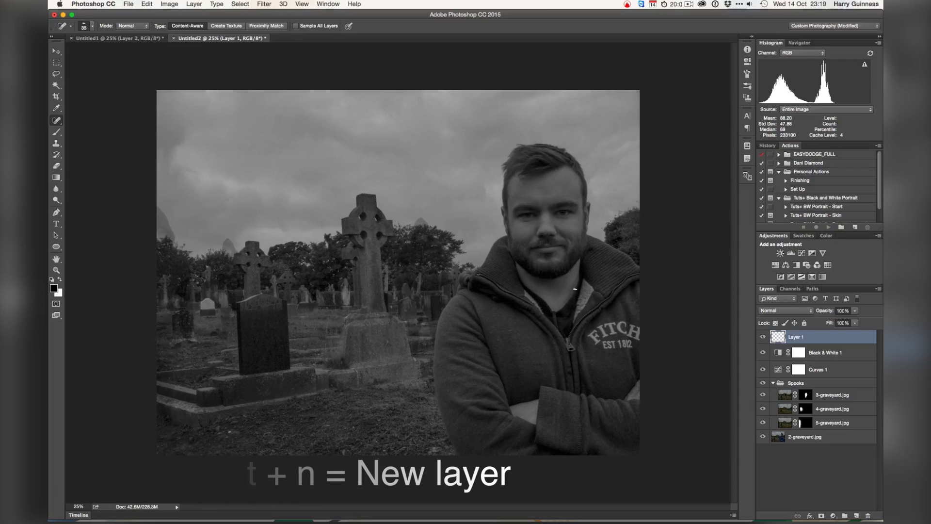
click(770, 312)
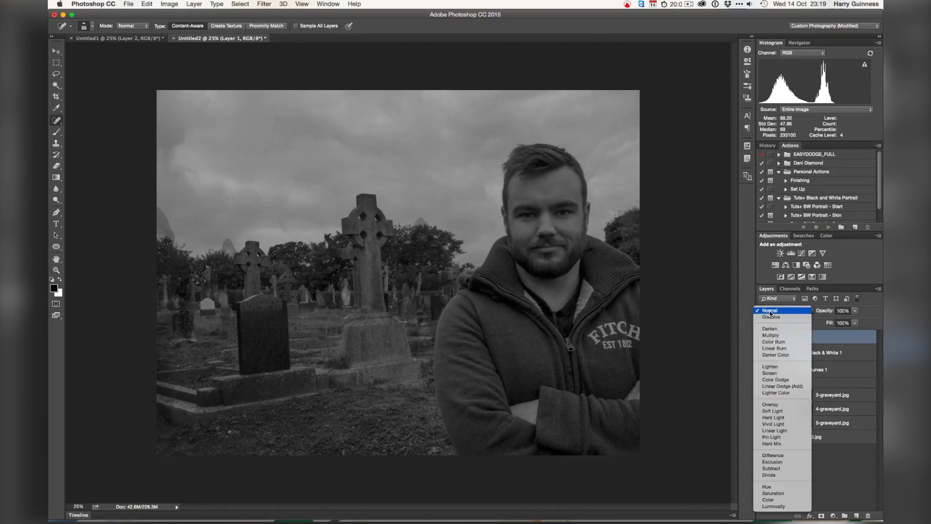
click(774, 412)
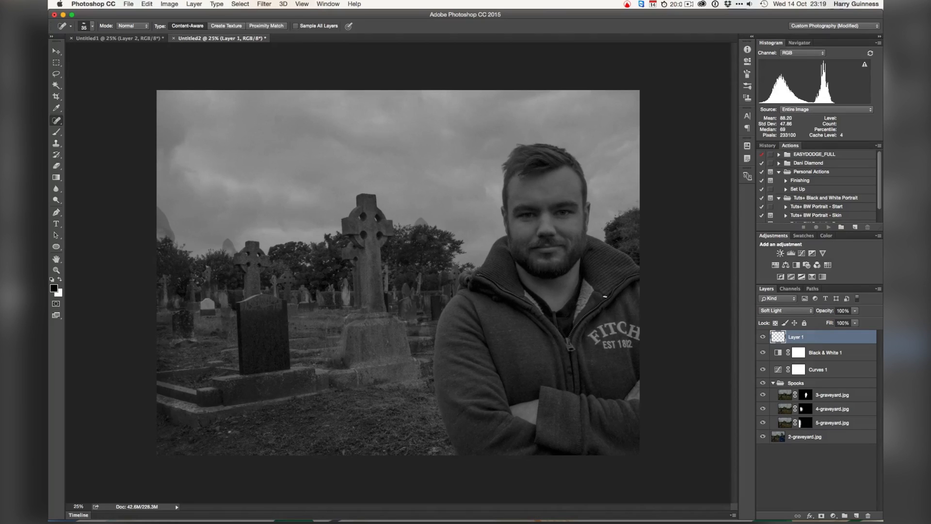
Choose the Brush tool with its flow at 20% and lower the Soft Light layer's opacity to 34%
key(b)
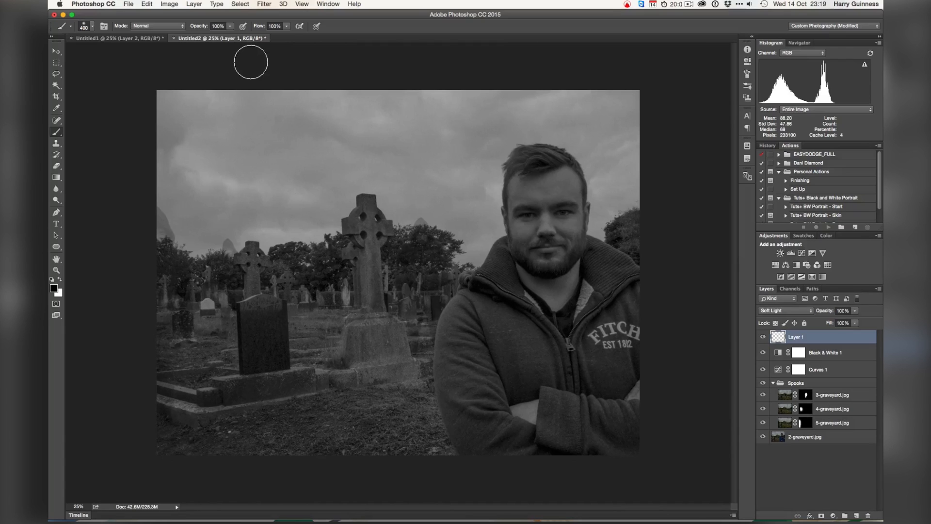
key(shift+2)
drag(828, 312, 815, 311)
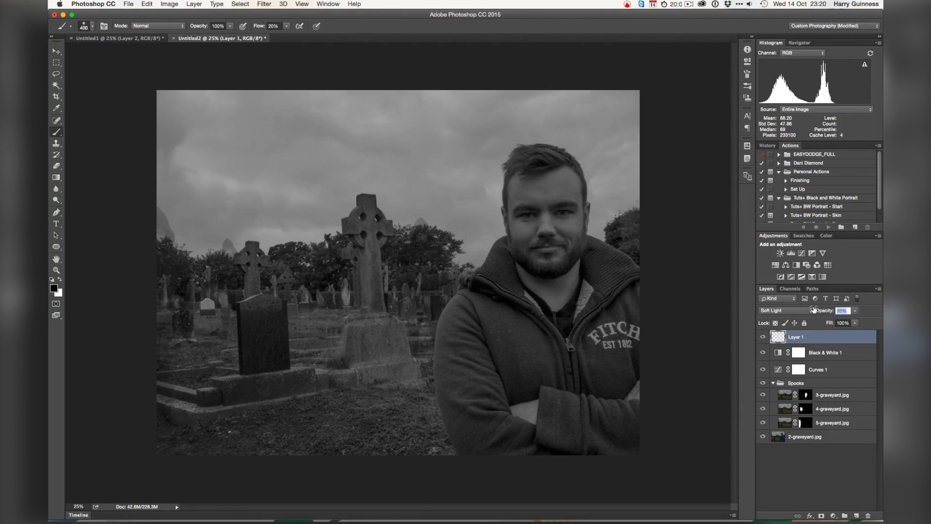
key(Return)
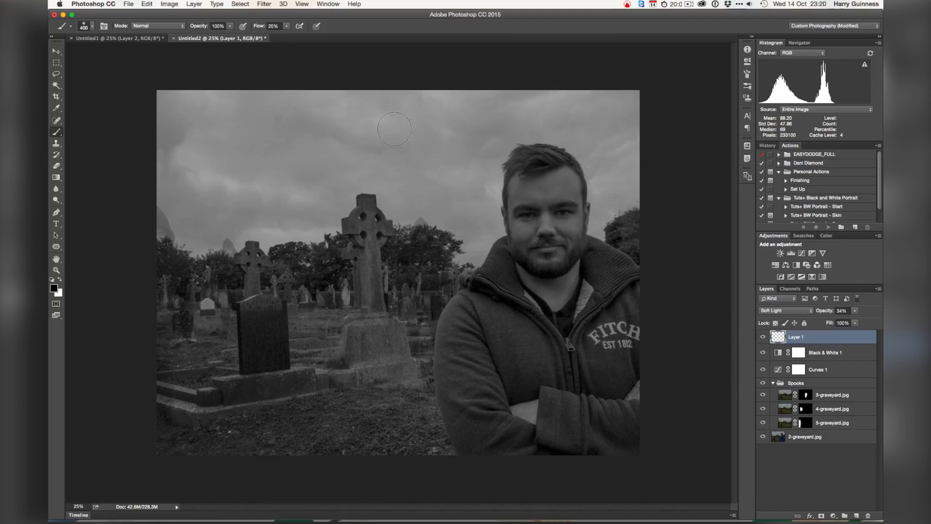
Paint with a large white brush, sized between 1200 and 700 px, to lighten the man on the Soft Light layer
key(x)
key(bracketright)
key(bracketright)
key(bracketright)
key(bracketright)
key(bracketright)
key(bracketright)
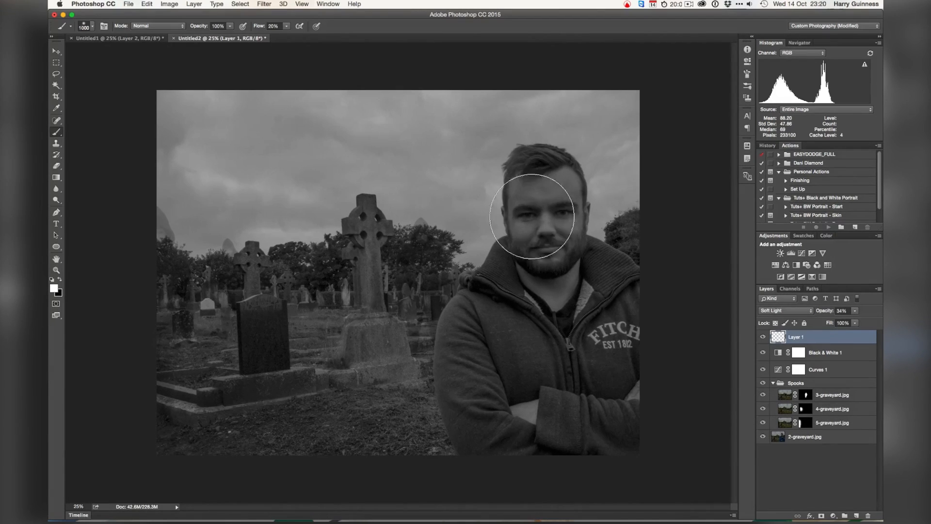
key(bracketright)
key(bracketright)
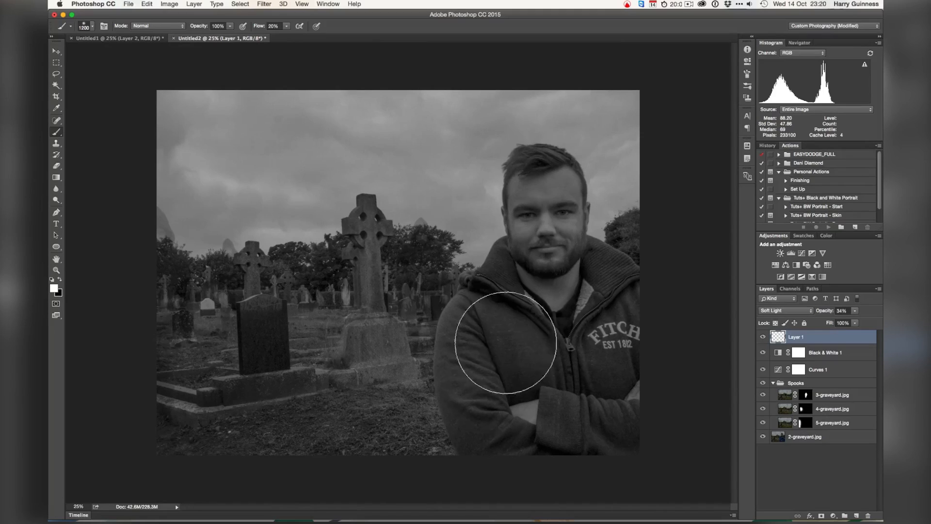
key(bracketleft)
key(bracketleft)
key(bracketleft)
key(bracketleft)
key(bracketleft)
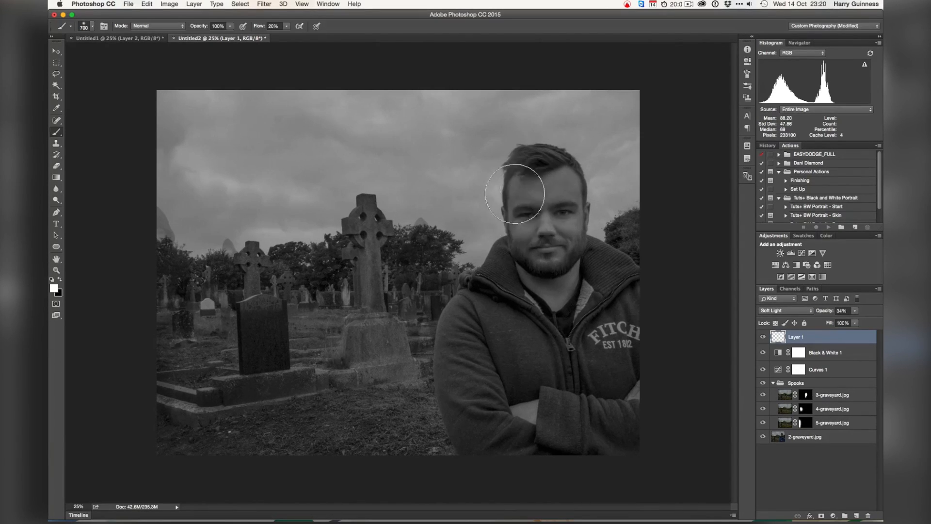
Reduce the white brush to 200 px and lighten the background graves beside the dark headstone
key(bracketleft)
key(bracketleft)
key(bracketleft)
key(bracketleft)
key(bracketleft)
mouse_move(232, 295)
mouse_down()
mouse_move(221, 298)
mouse_move(235, 299)
mouse_move(229, 327)
mouse_up()
Paint in black over the large Celtic cross and the dark headstone to darken them, varying the brush between 200 and 600 px
key(x)
mouse_move(367, 204)
mouse_down()
mouse_move(372, 229)
mouse_move(363, 218)
mouse_move(354, 236)
mouse_move(374, 223)
mouse_move(382, 232)
mouse_move(369, 252)
mouse_move(379, 318)
mouse_move(375, 288)
mouse_move(342, 386)
mouse_move(411, 366)
mouse_move(401, 349)
mouse_move(361, 357)
mouse_move(371, 363)
mouse_move(380, 346)
mouse_move(371, 282)
mouse_up()
drag(240, 328, 260, 311)
key(bracketright)
key(bracketright)
key(bracketright)
key(bracketright)
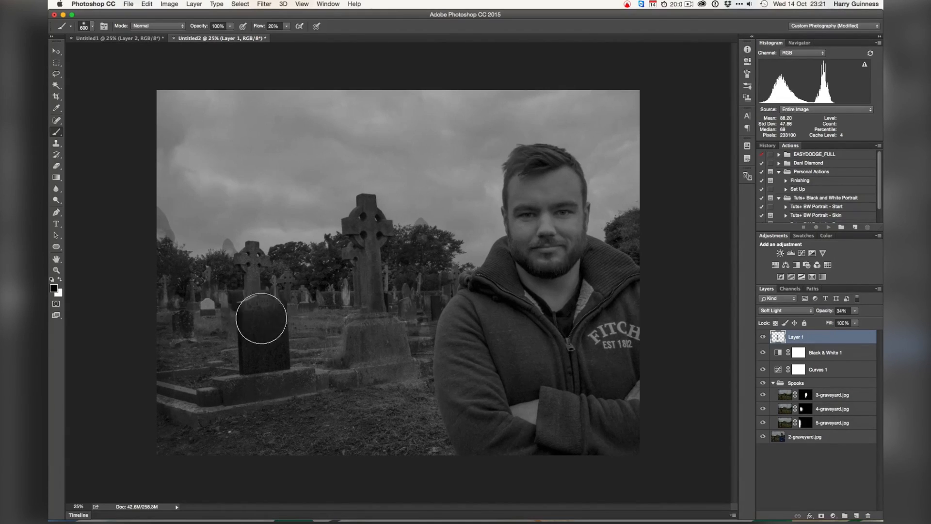
mouse_move(275, 364)
mouse_down()
mouse_move(221, 400)
mouse_move(310, 380)
mouse_move(370, 353)
mouse_move(261, 373)
mouse_move(204, 393)
mouse_move(229, 387)
mouse_move(204, 411)
mouse_move(257, 269)
mouse_move(245, 266)
mouse_move(255, 246)
mouse_move(253, 290)
mouse_move(260, 262)
mouse_up()
key(bracketleft)
key(bracketleft)
key(bracketleft)
key(bracketleft)
key(bracketleft)
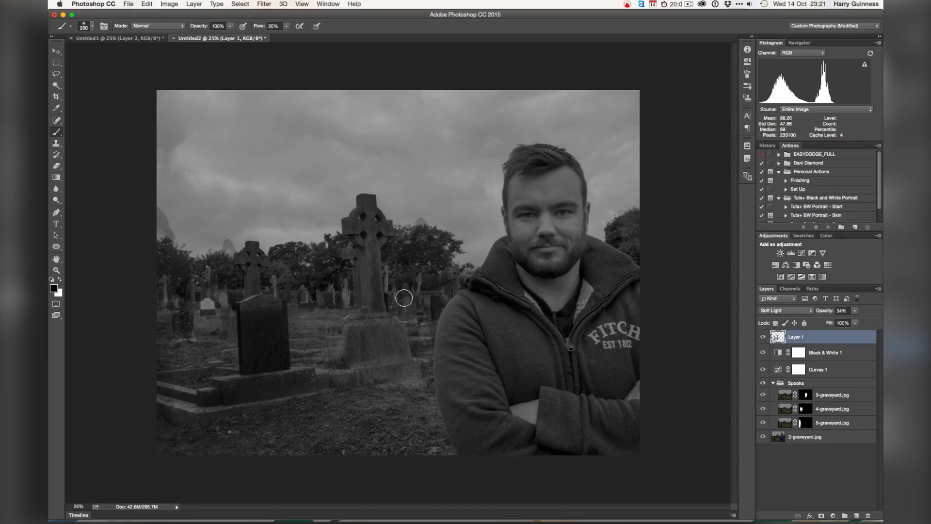
Compare the image with the Soft Light dodge-and-burn layer hidden and shown
click(762, 338)
click(762, 338)
click(763, 338)
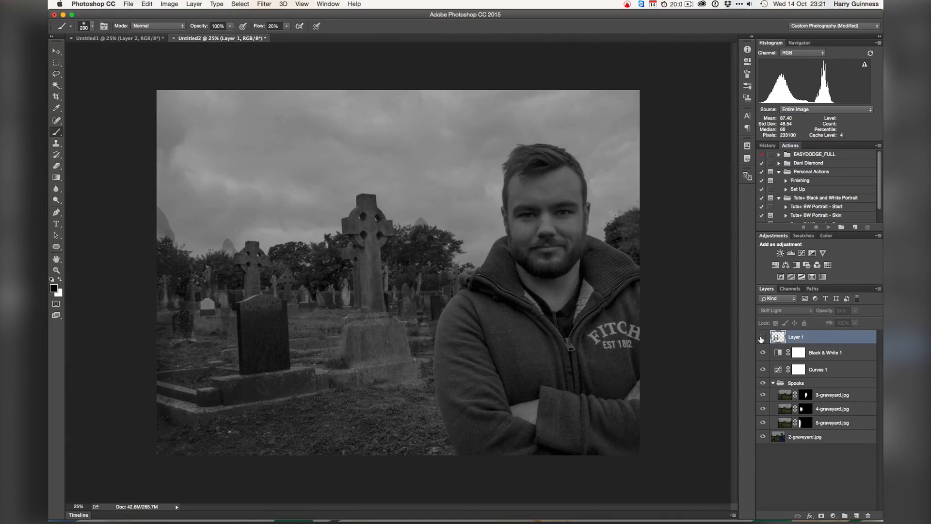
click(762, 338)
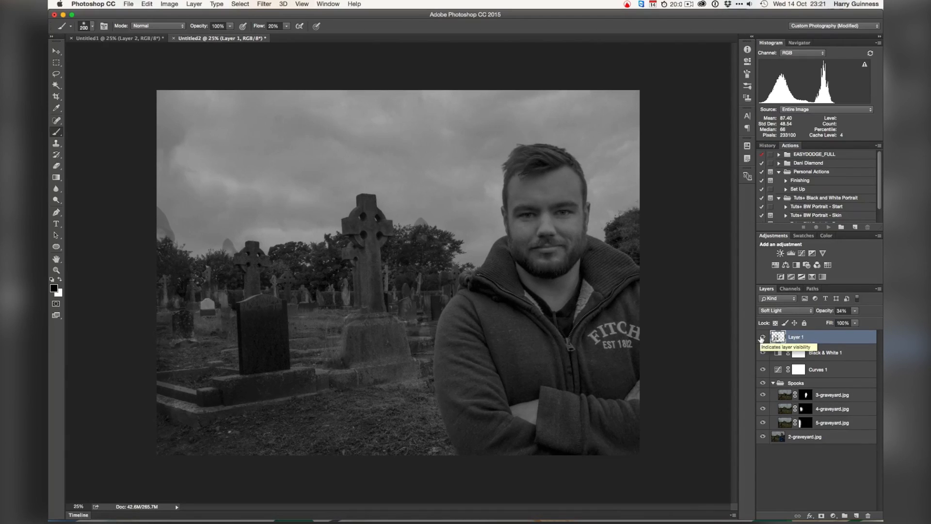
Enlarge the black brush to 1800 px and darken the grass along the image's lower edge
key(bracketright)
key(bracketright)
key(bracketright)
key(bracketright)
key(bracketright)
key(bracketright)
key(bracketright)
key(bracketright)
key(bracketright)
key(bracketright)
key(bracketright)
key(bracketright)
key(bracketright)
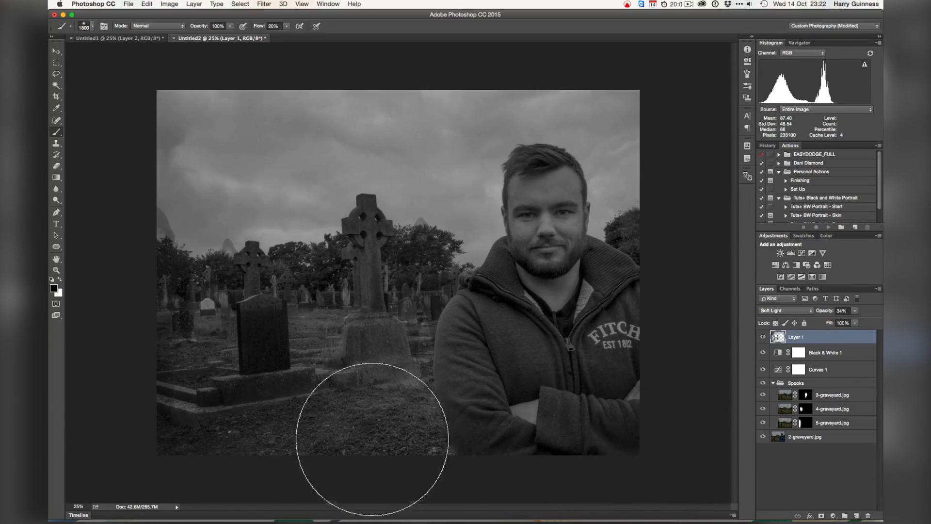
drag(248, 491, 221, 509)
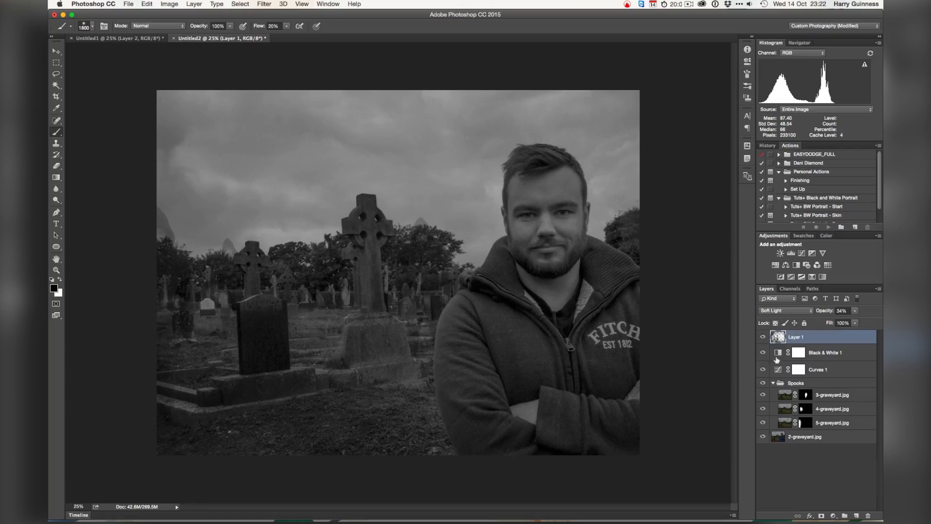
Toggle the Soft Light layer's visibility repeatedly to check the darkened foreground against the unpainted image
click(763, 337)
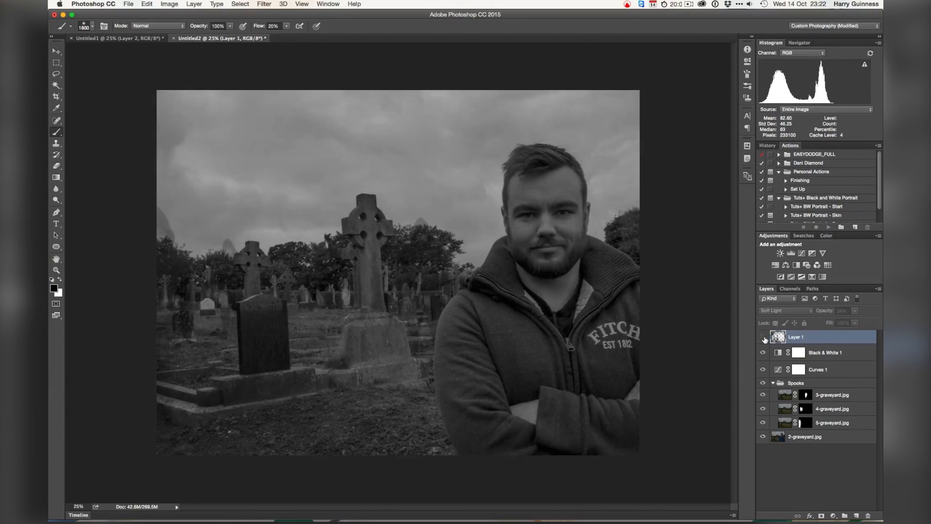
click(763, 338)
click(763, 338)
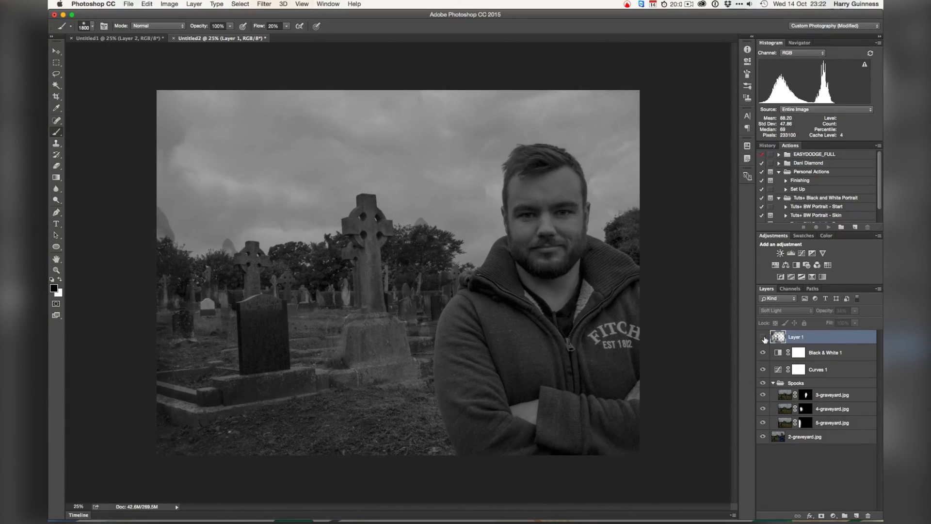
click(763, 337)
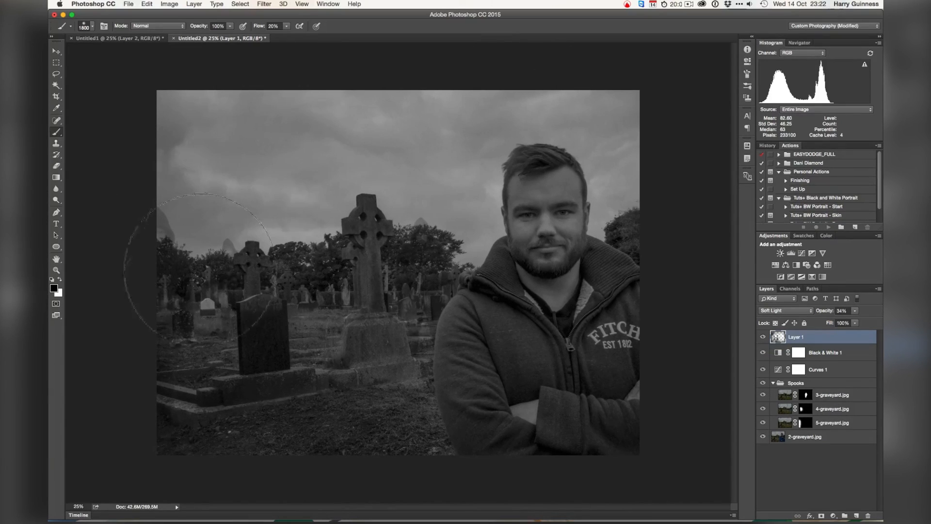
click(763, 337)
click(762, 338)
Add a new layer on top, set the foreground color to brownish orange #8b5c0a, and fill the layer with it
key(v)
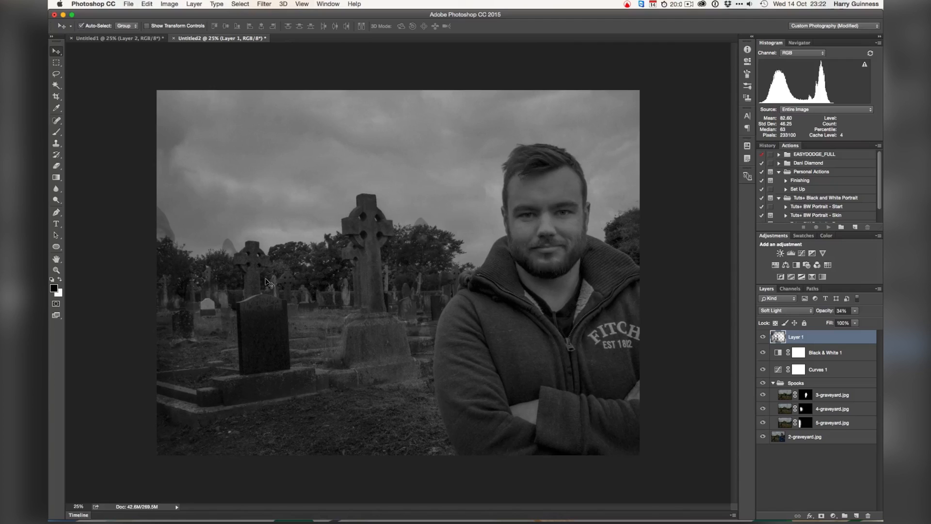
key(super+shift+n)
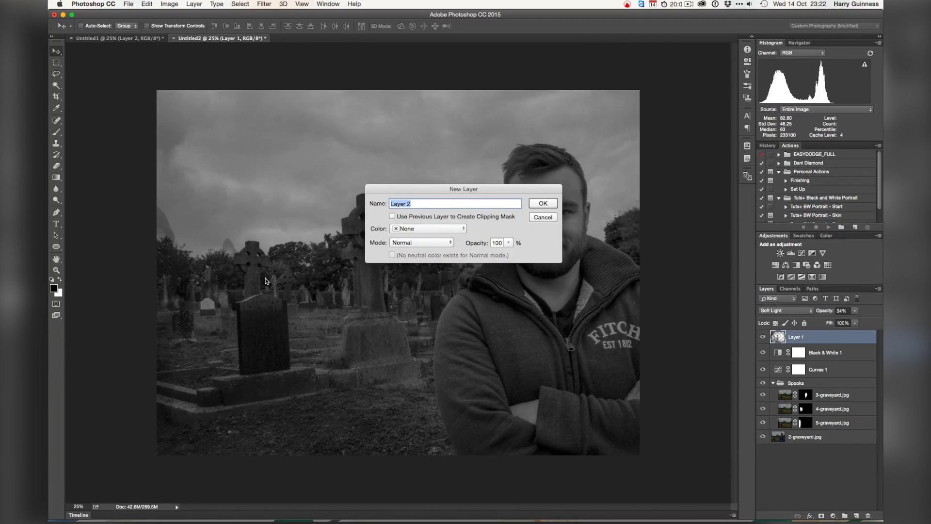
key(Return)
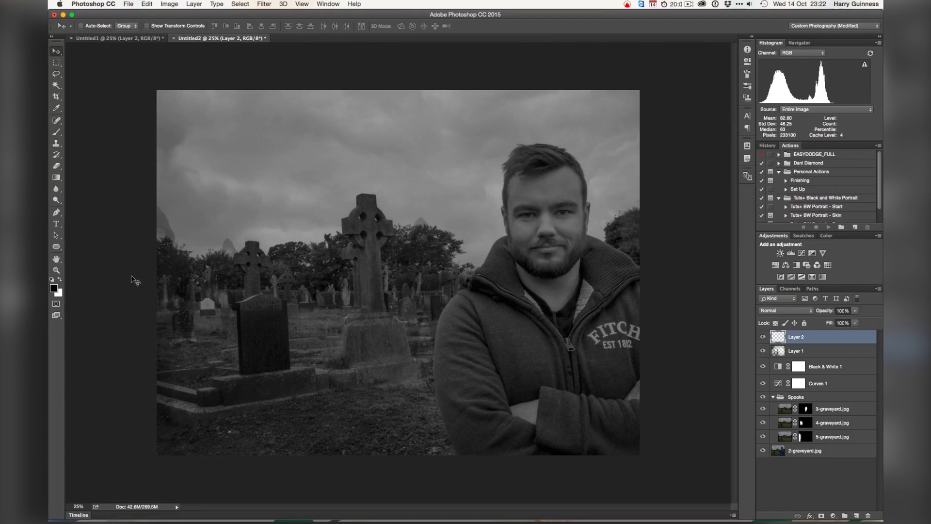
click(54, 290)
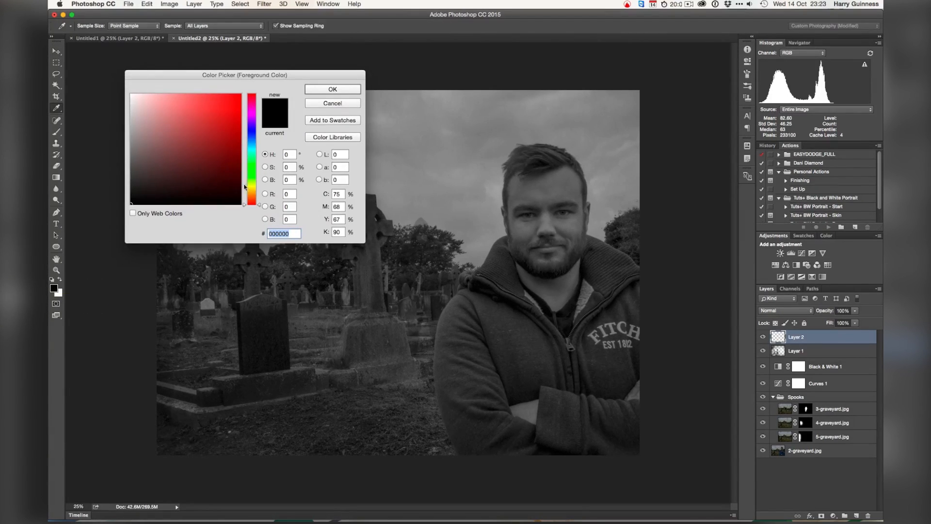
click(253, 195)
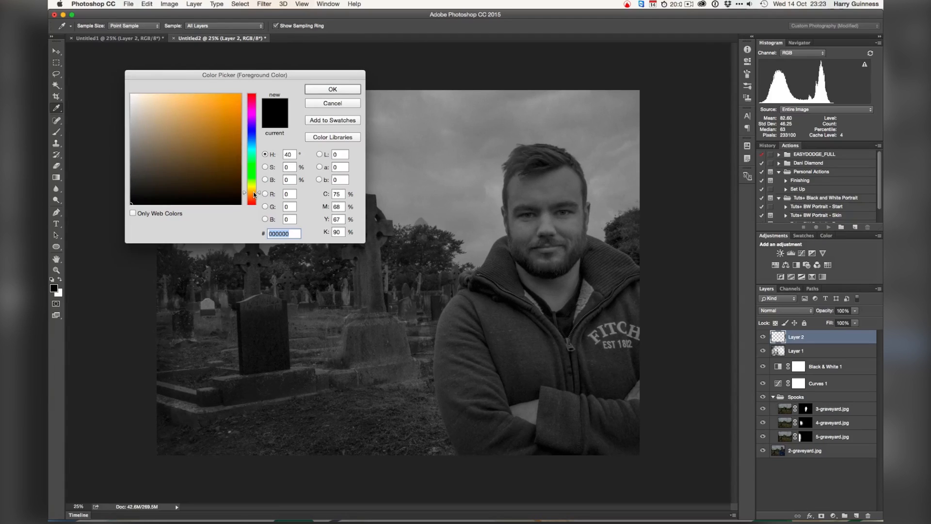
drag(234, 178, 232, 145)
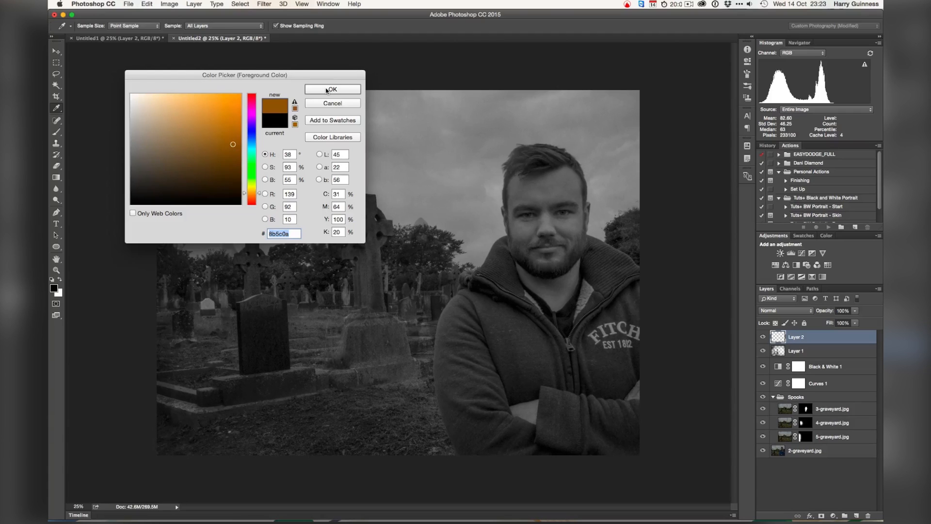
click(326, 90)
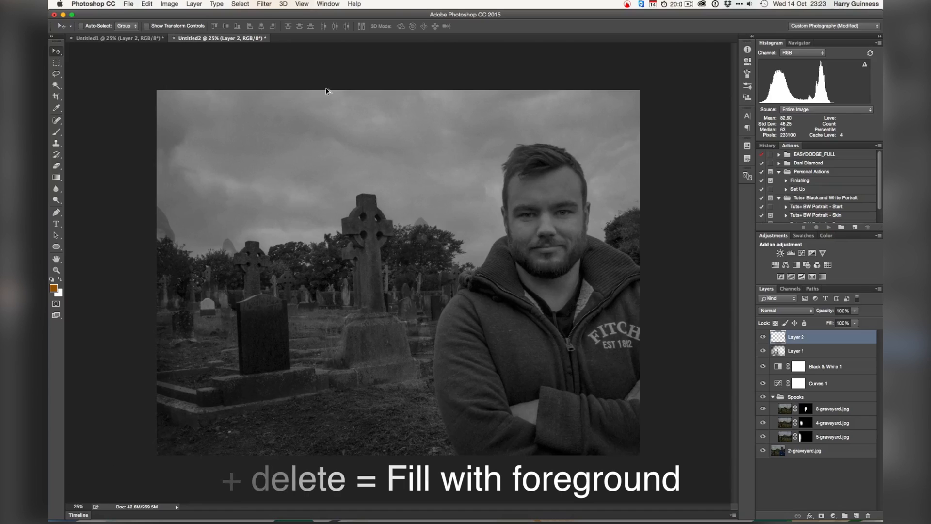
key(alt+BackSpace)
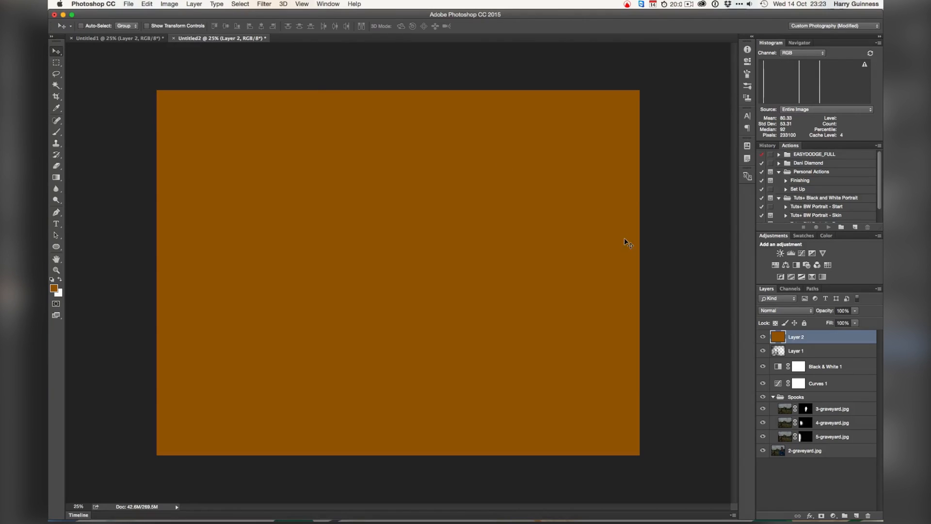
Set the orange fill layer's blend mode to Overlay and its opacity to 22% for a sepia tint
click(777, 312)
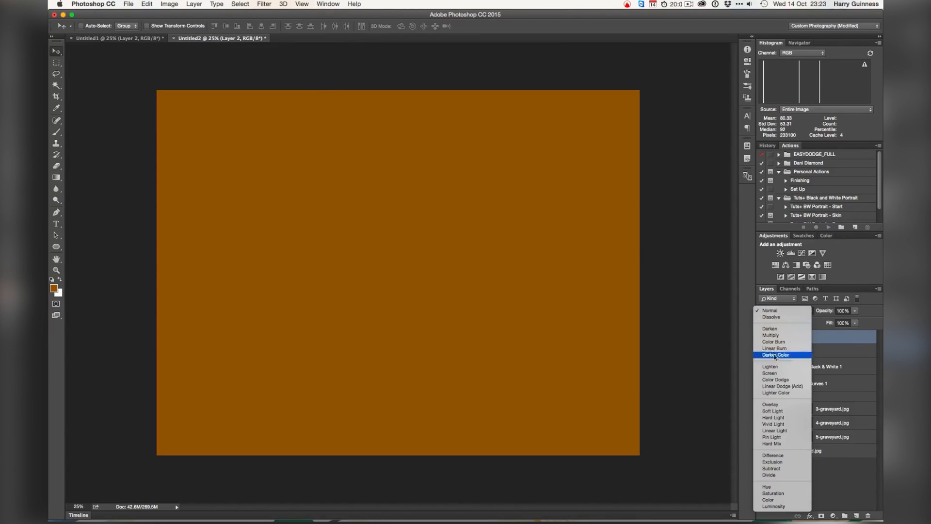
click(768, 406)
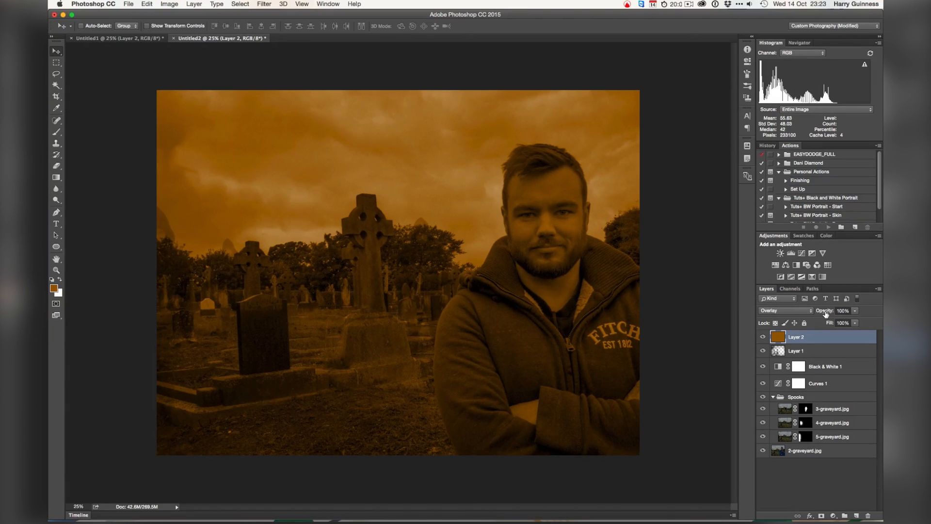
drag(826, 314, 790, 306)
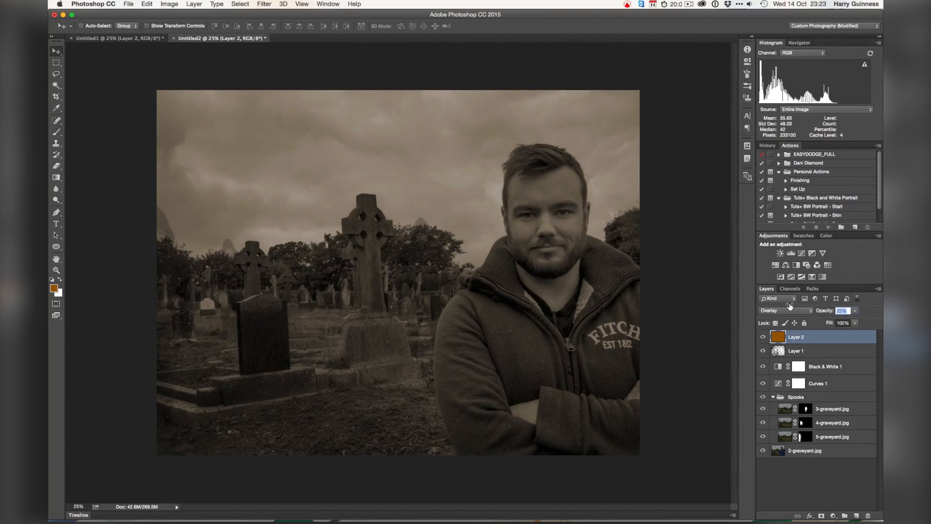
key(Return)
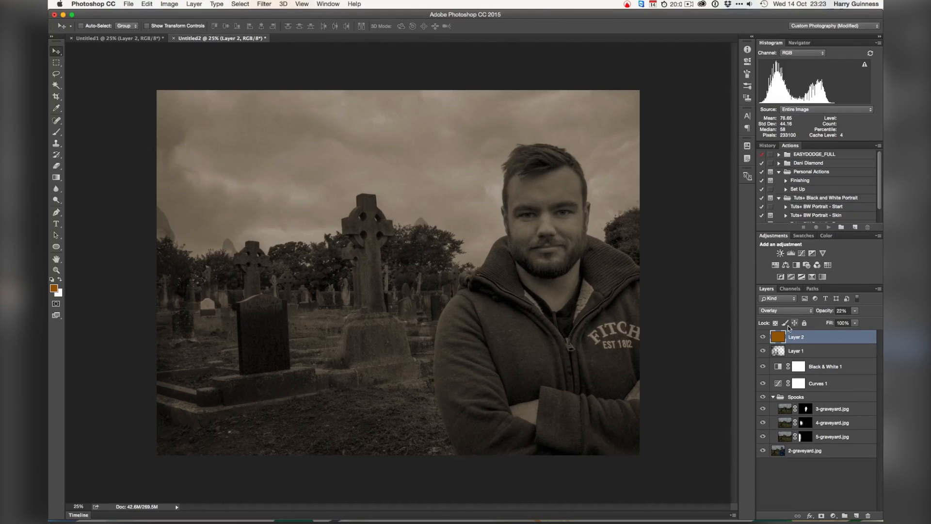
Compare the image with the orange Overlay layer hidden and shown, leaving its opacity at 22%
click(763, 338)
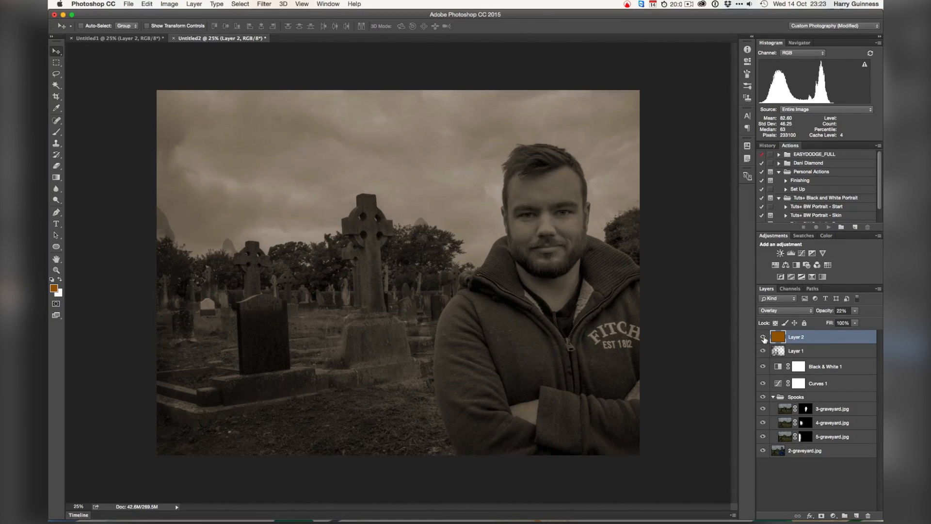
click(764, 337)
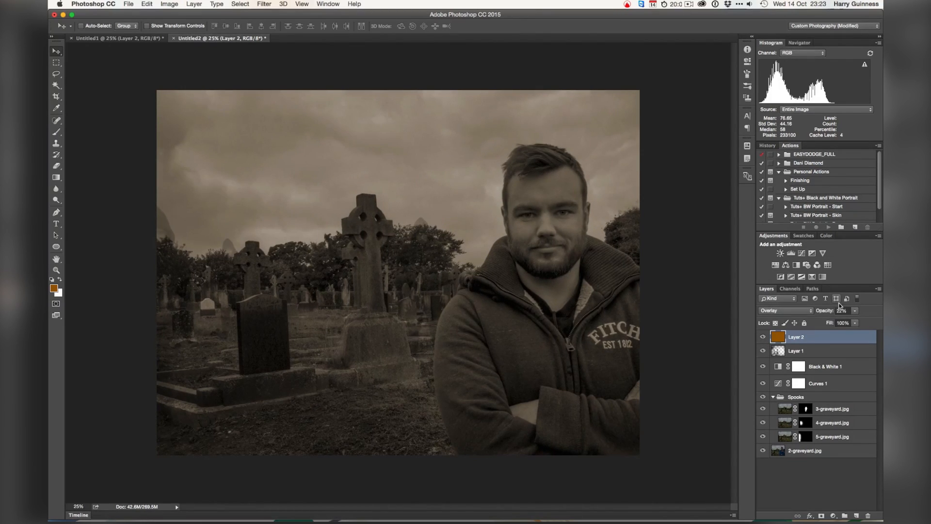
mouse_move(819, 310)
mouse_down()
mouse_move(827, 311)
mouse_move(819, 307)
mouse_up()
Add a new empty layer above the orange Overlay layer
key(super+shift+n)
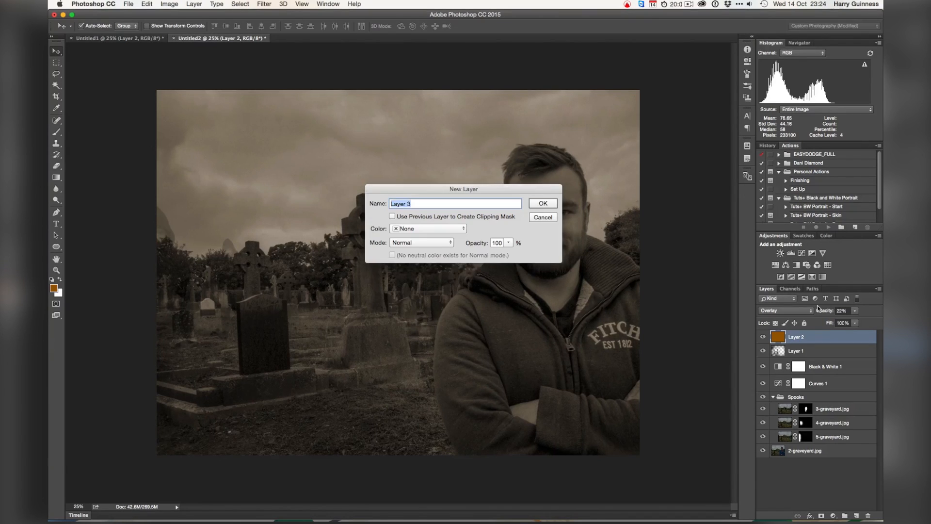
key(Return)
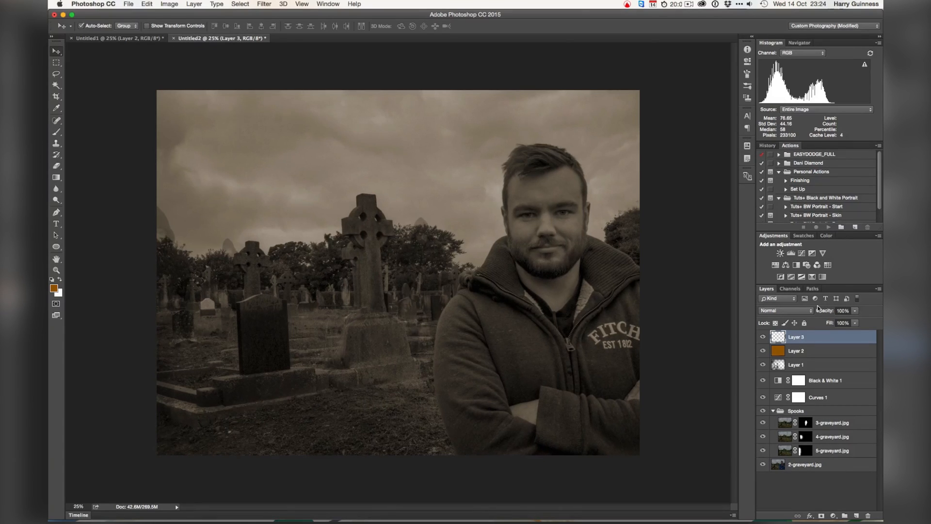
Stamp all visible layers into the empty top layer and start the Add Noise filter on it
key(alt+shift+super+e)
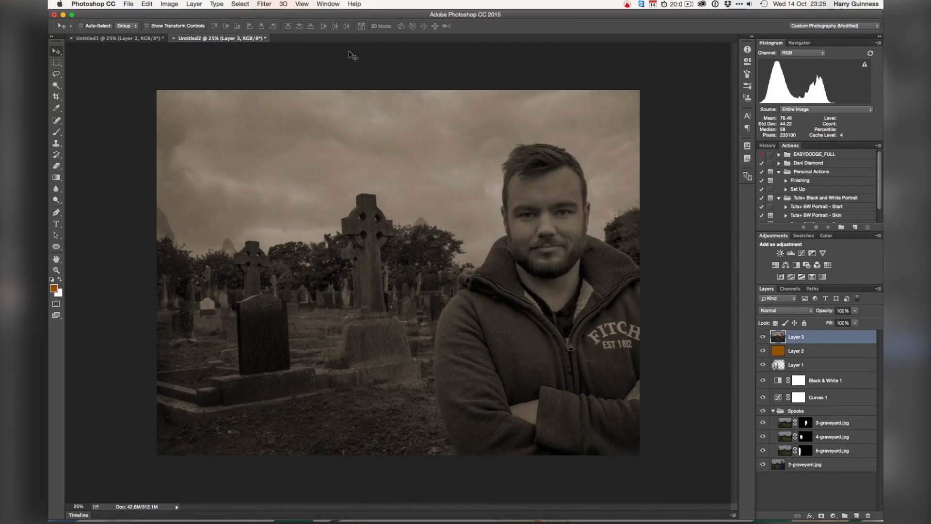
click(267, 4)
mouse_move(298, 130)
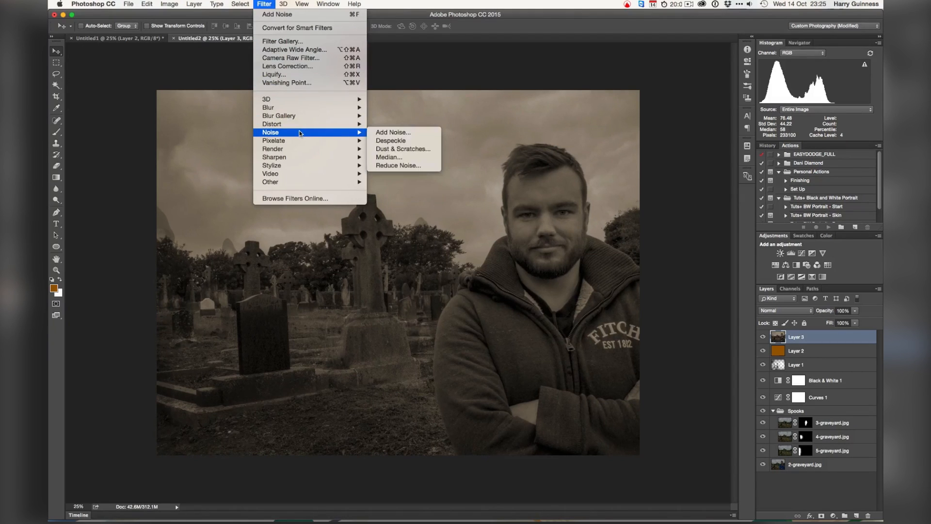
click(371, 133)
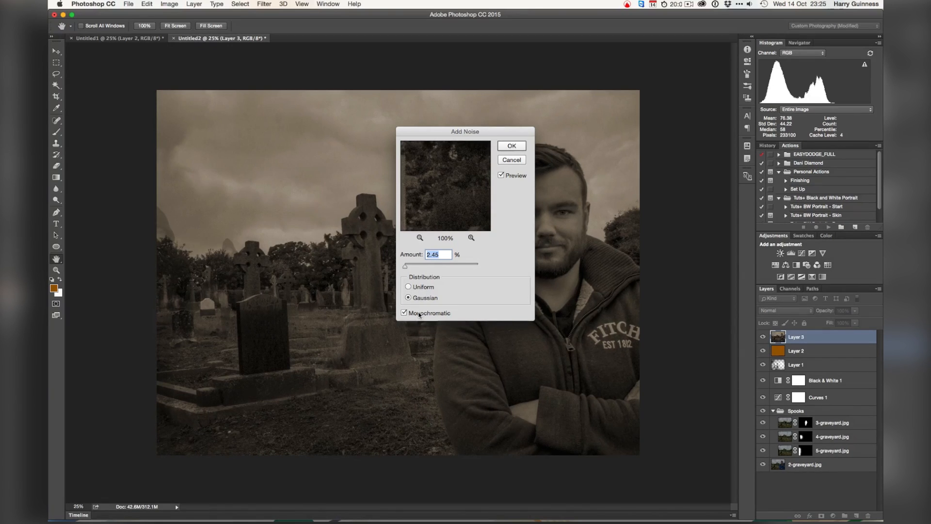
Try noise at 164.76% in color and monochromatic, comparing Uniform with Gaussian distribution, and reduce the amount to 4.80%
click(419, 315)
drag(405, 266, 435, 268)
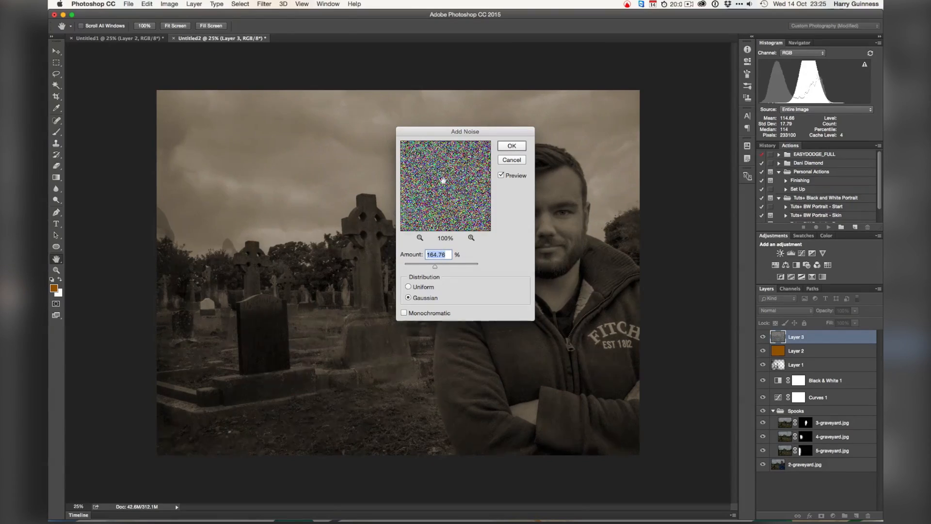
click(408, 287)
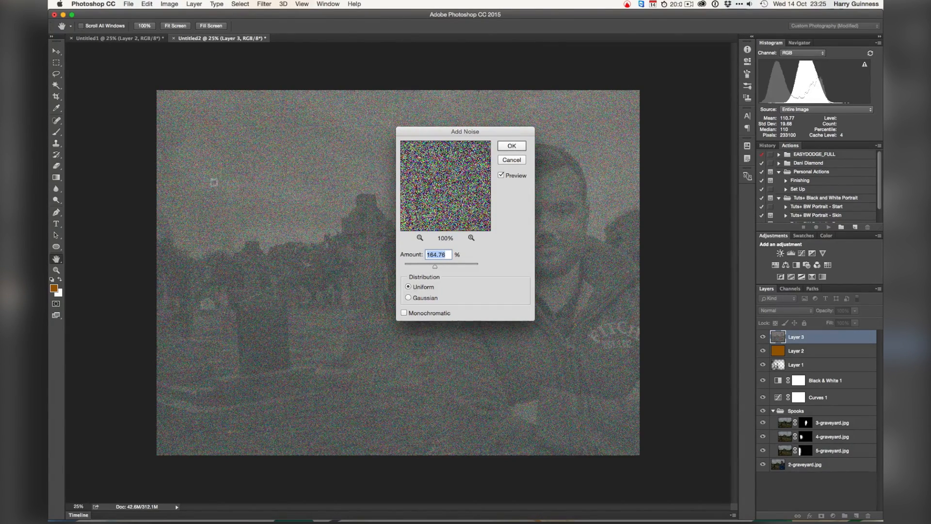
click(408, 298)
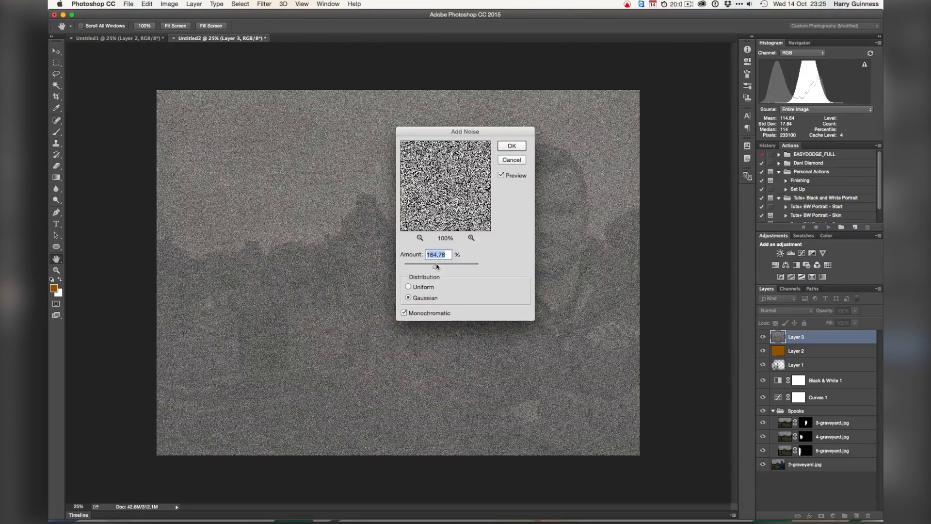
drag(436, 266, 405, 263)
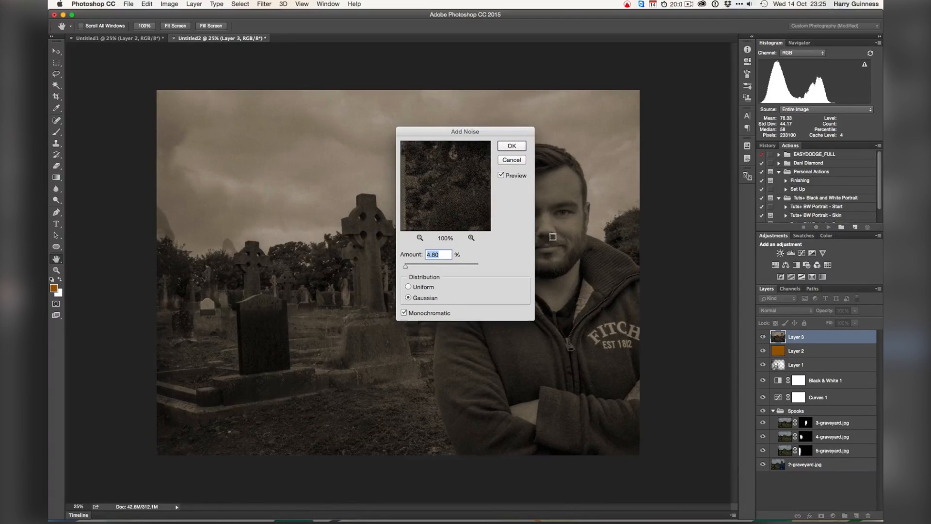
Apply 3% Gaussian monochromatic noise to the merged top layer, checking the grain in the filter preview
text(3)
drag(442, 173, 415, 163)
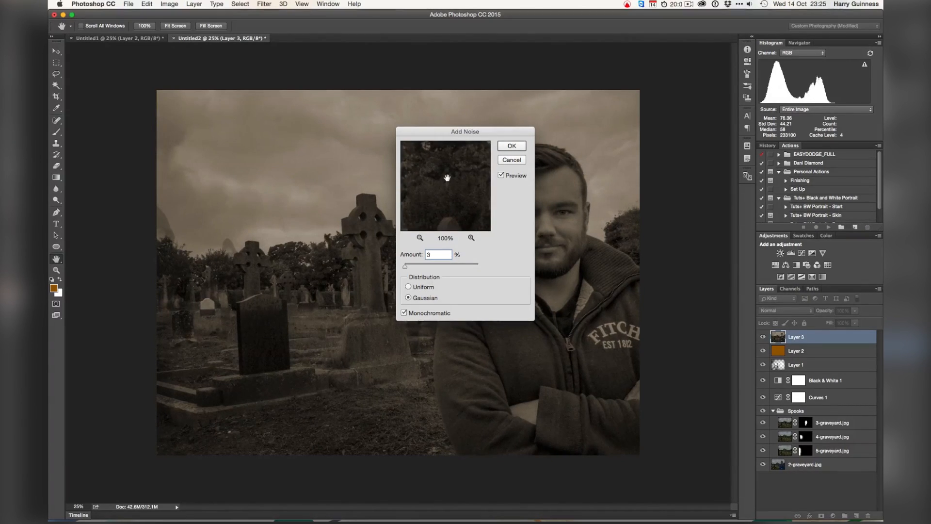
drag(436, 181, 459, 195)
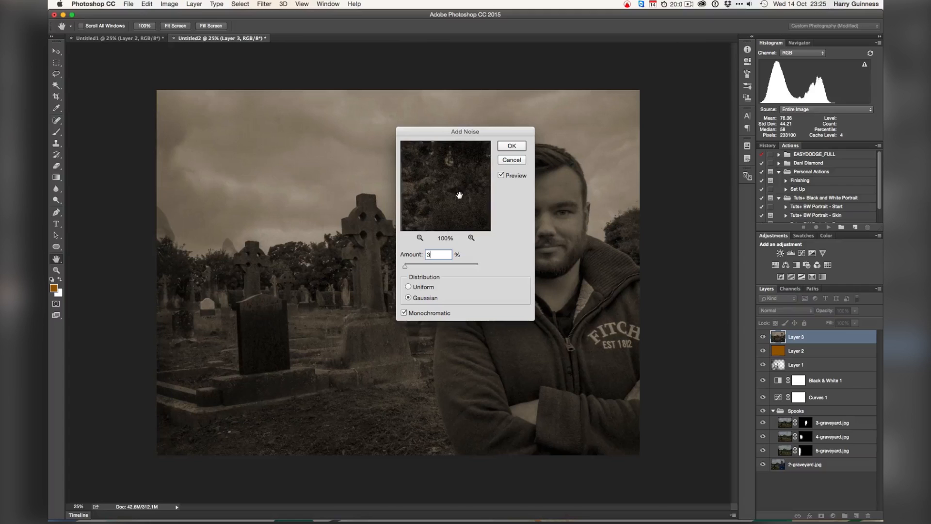
click(511, 147)
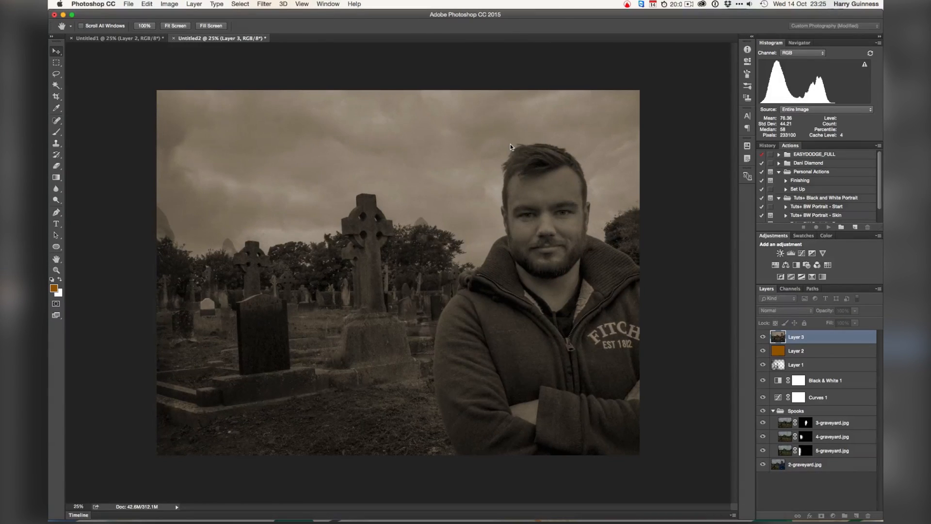
Examine the film grain on the man's face at 100% with the noise layer hidden and shown
key(super+1)
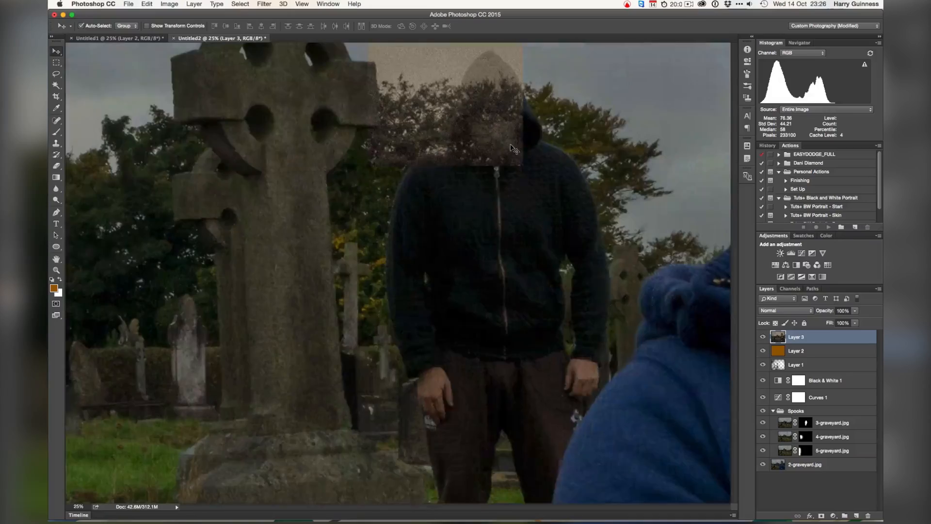
drag(574, 180, 112, 214)
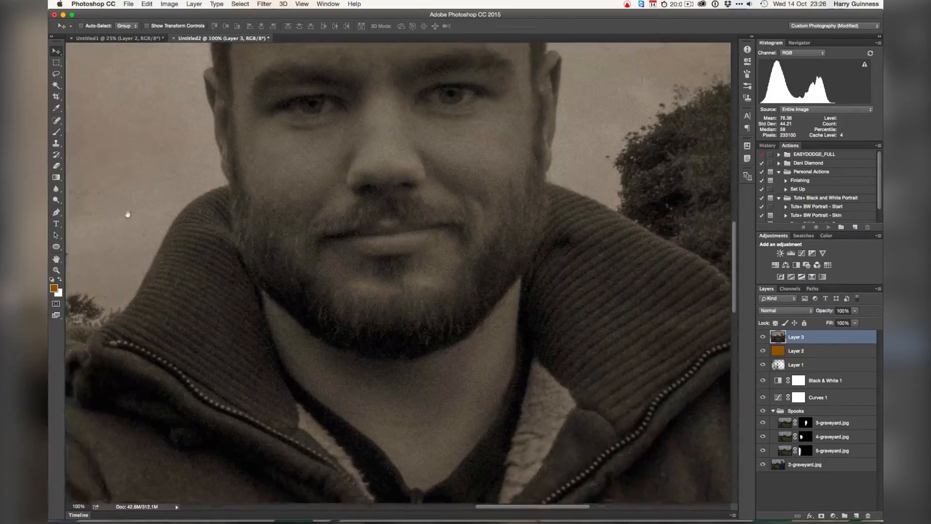
drag(212, 204, 303, 270)
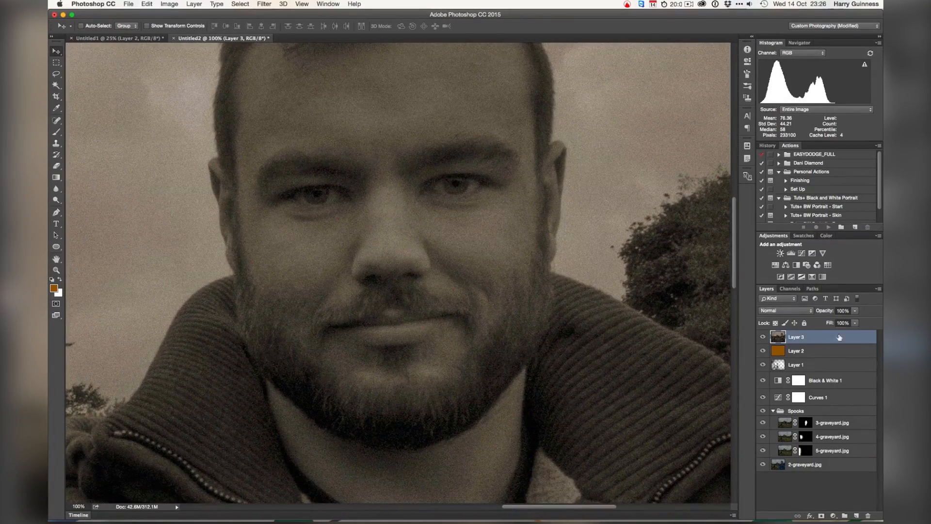
click(764, 338)
click(763, 338)
key(super+0)
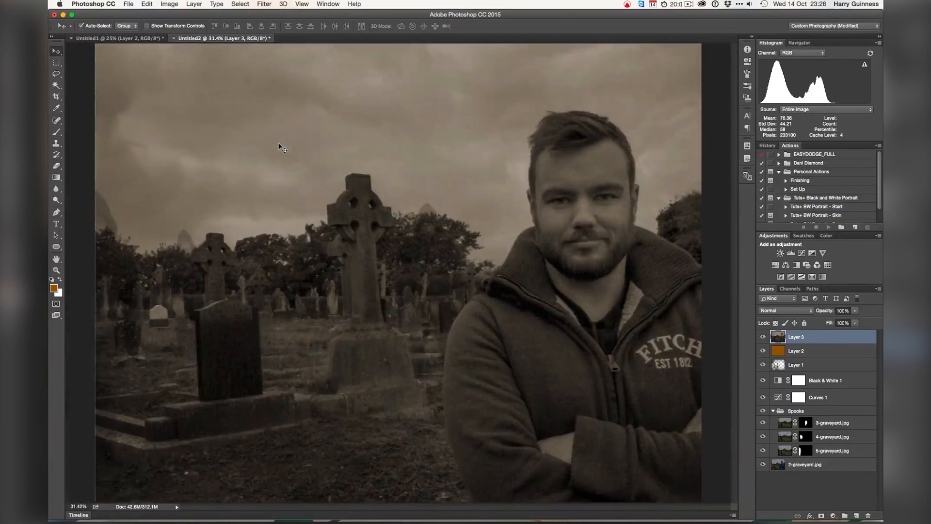
key(super+minus)
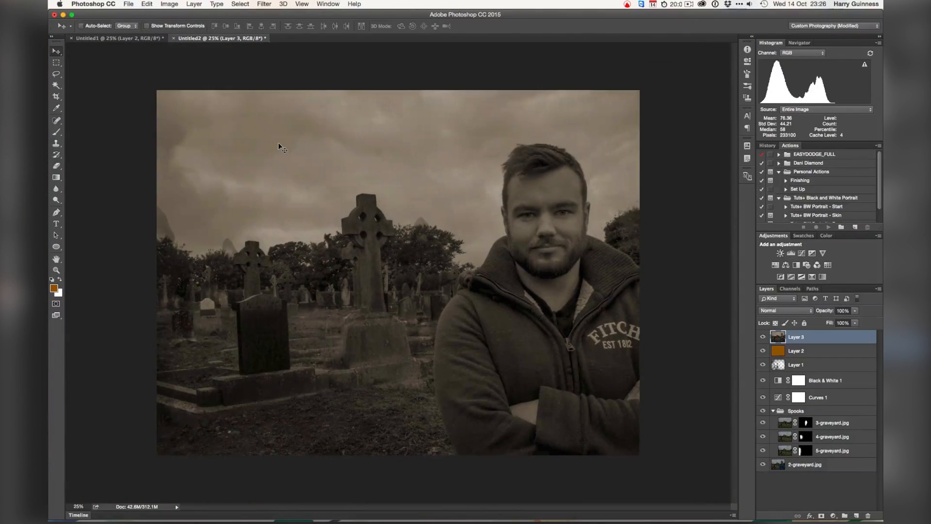